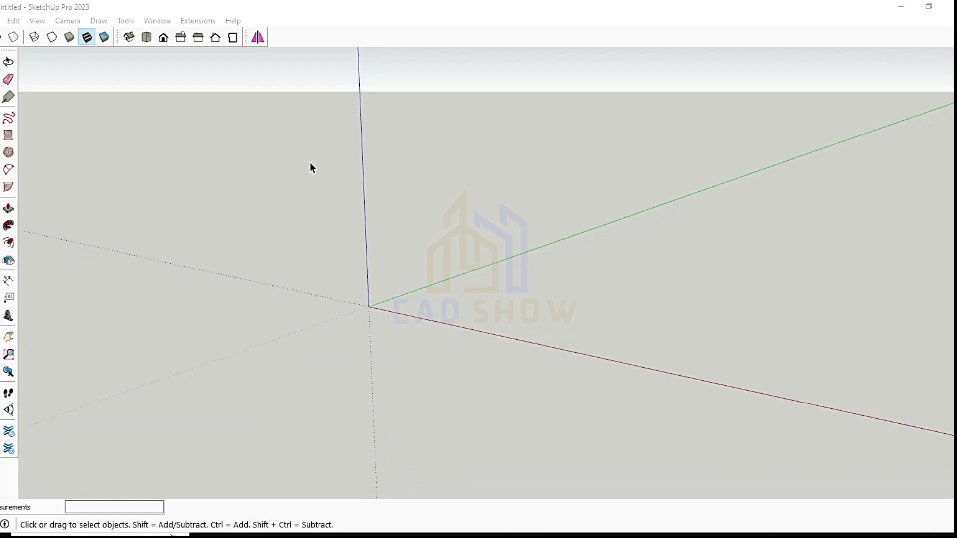
Step: Open the Extension Manager from the Extensions menu and close it again
{"action": "left_click", "coordinate": [198, 21]}
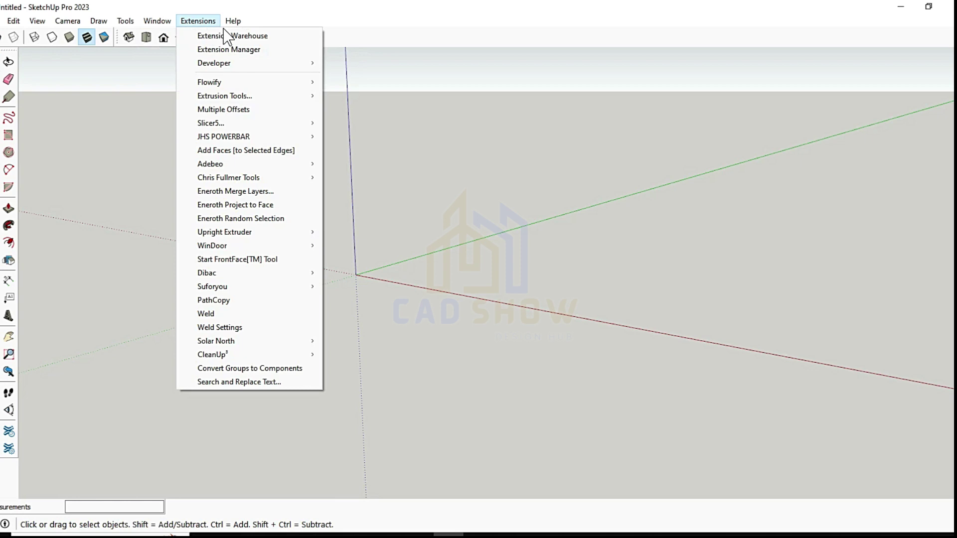
{"action": "left_click", "coordinate": [198, 20]}
{"action": "left_click", "coordinate": [221, 50]}
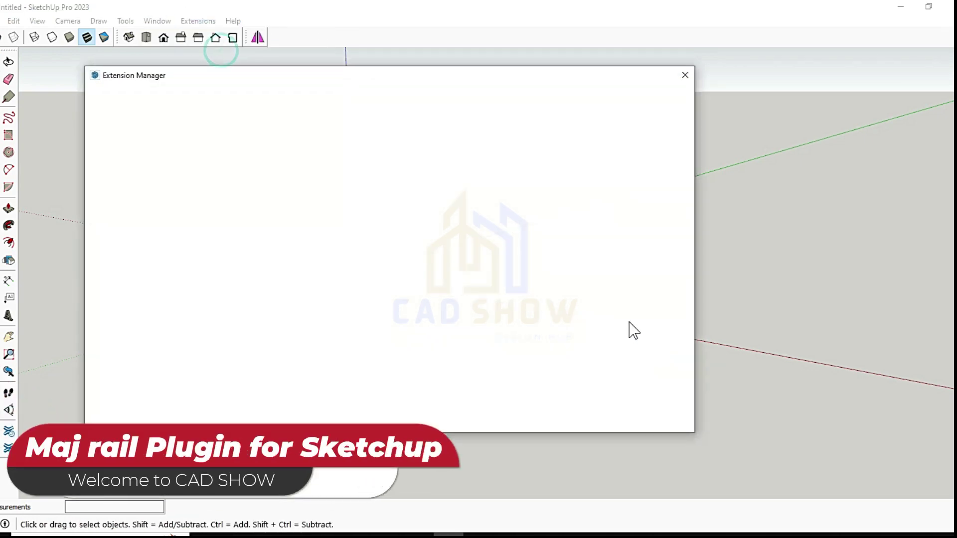
{"action": "left_click", "coordinate": [685, 75]}
Step: Open the Extension Warehouse and move its window to the right
{"action": "left_click", "coordinate": [198, 20]}
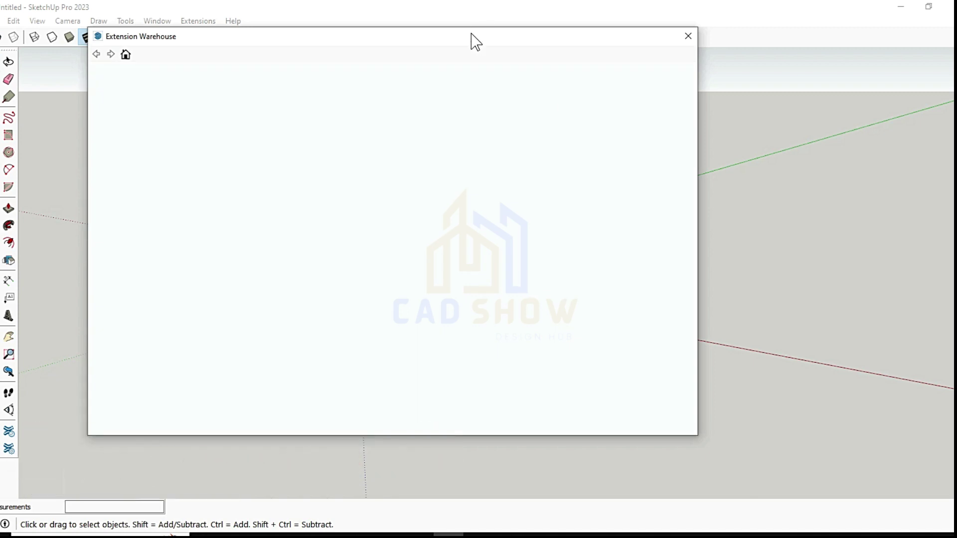
{"action": "left_click_drag", "start_coordinate": [471, 34], "coordinate": [537, 40]}
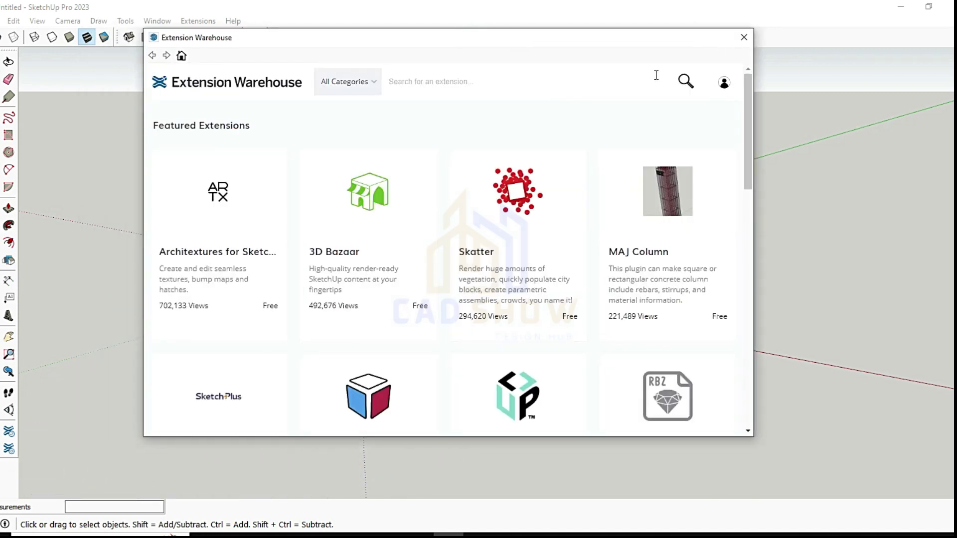
{"action": "scroll", "coordinate": [587, 214], "scroll_direction": "down", "scroll_amount": 7}
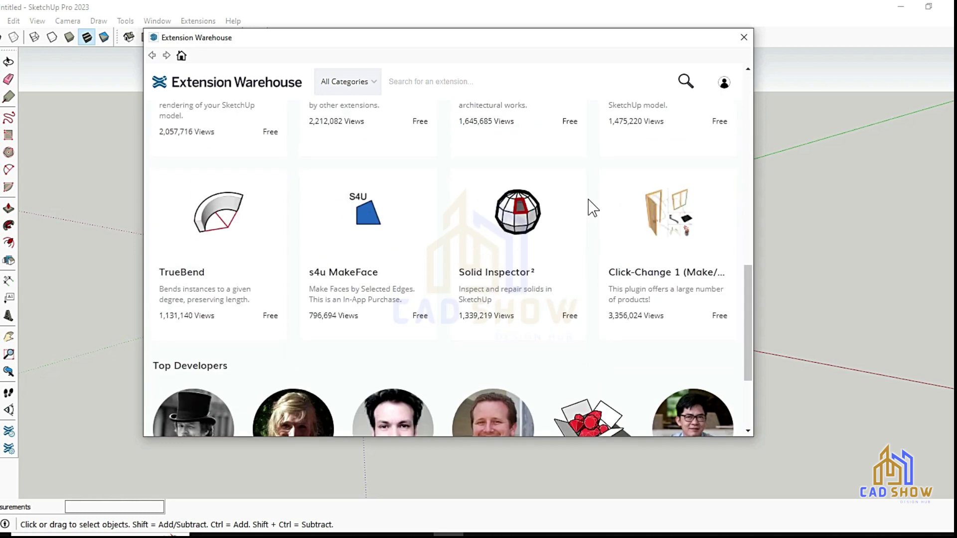
{"action": "scroll", "coordinate": [591, 201], "scroll_direction": "down", "scroll_amount": 3}
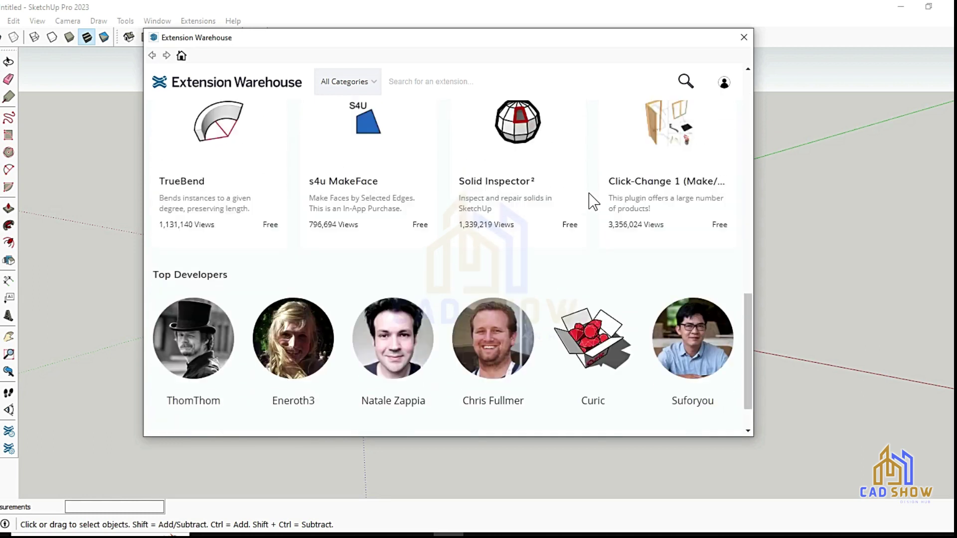
{"action": "scroll", "coordinate": [590, 197], "scroll_direction": "up", "scroll_amount": 10}
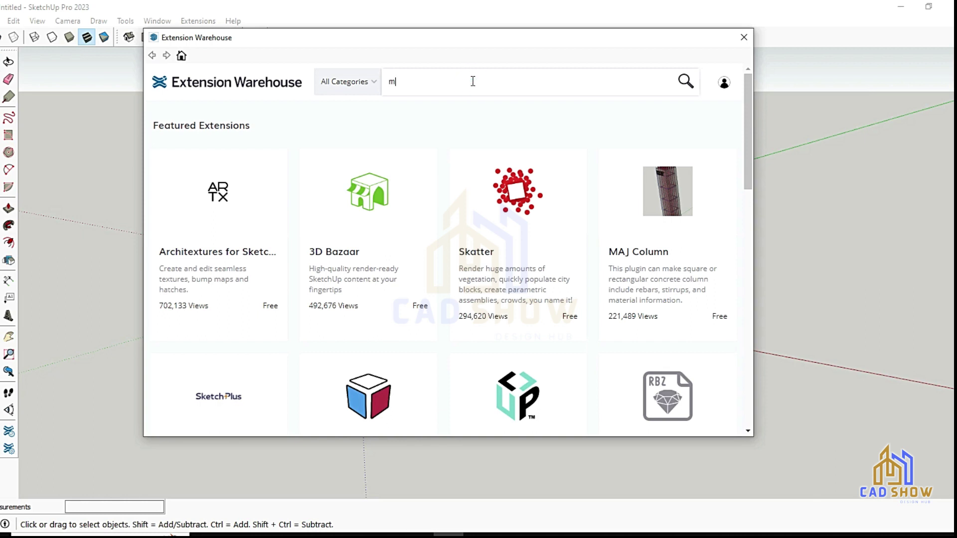
Step: Search the Warehouse for 'maj rail', then enlarge and reposition its window
{"action": "type", "text": "aj rail"}
{"action": "left_click", "coordinate": [406, 119]}
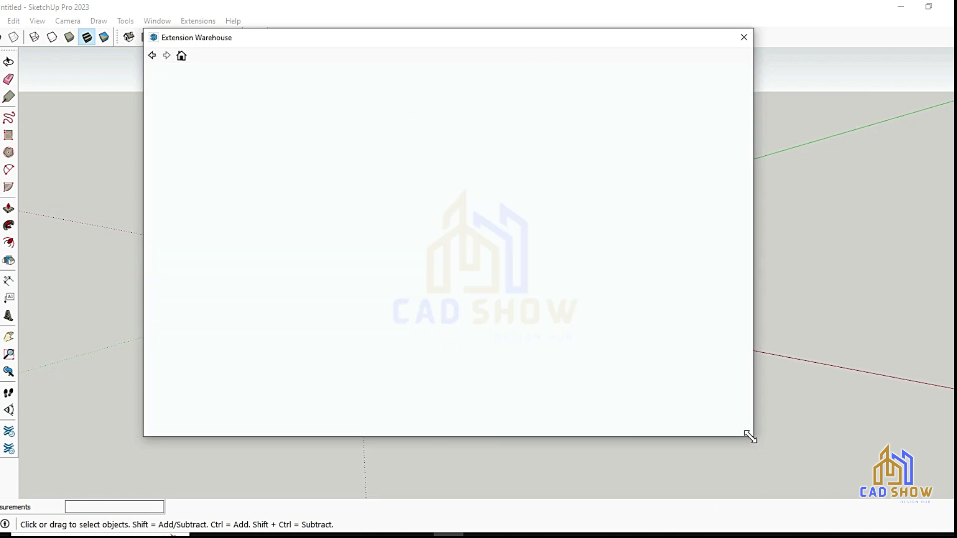
{"action": "left_click_drag", "start_coordinate": [751, 437], "coordinate": [862, 496]}
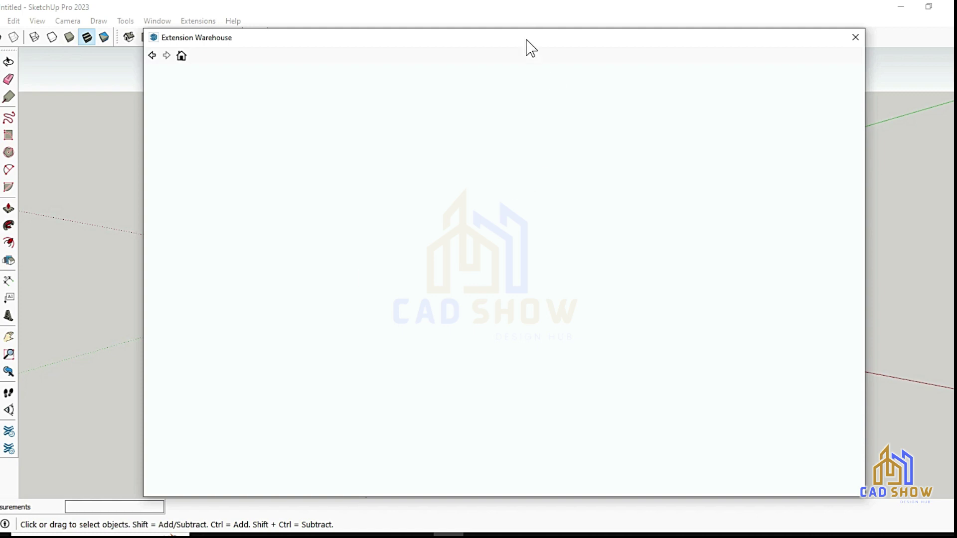
{"action": "left_click_drag", "start_coordinate": [527, 40], "coordinate": [489, 27]}
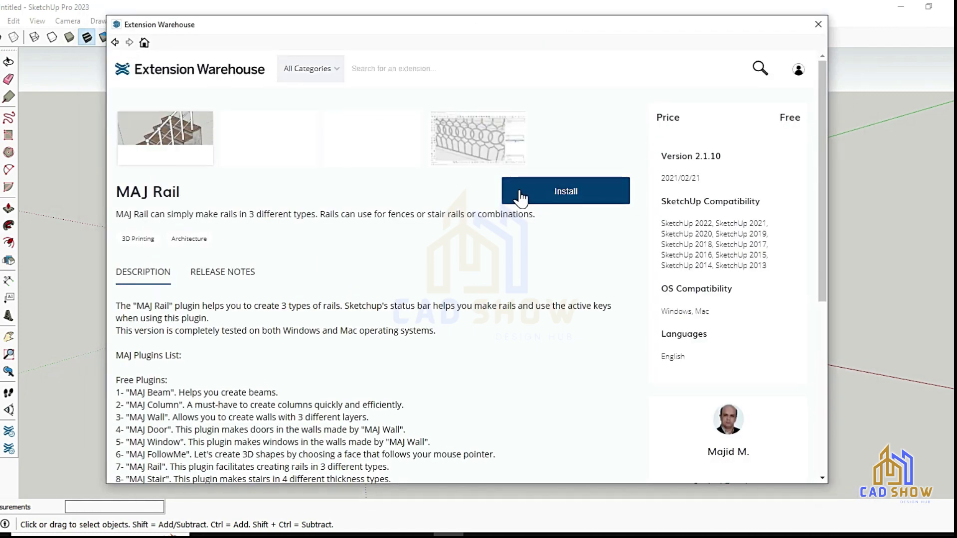
Step: Browse the MAJ Rail page and highlight the list of free MAJ plugins
{"action": "scroll", "coordinate": [314, 273], "scroll_direction": "down", "scroll_amount": 3}
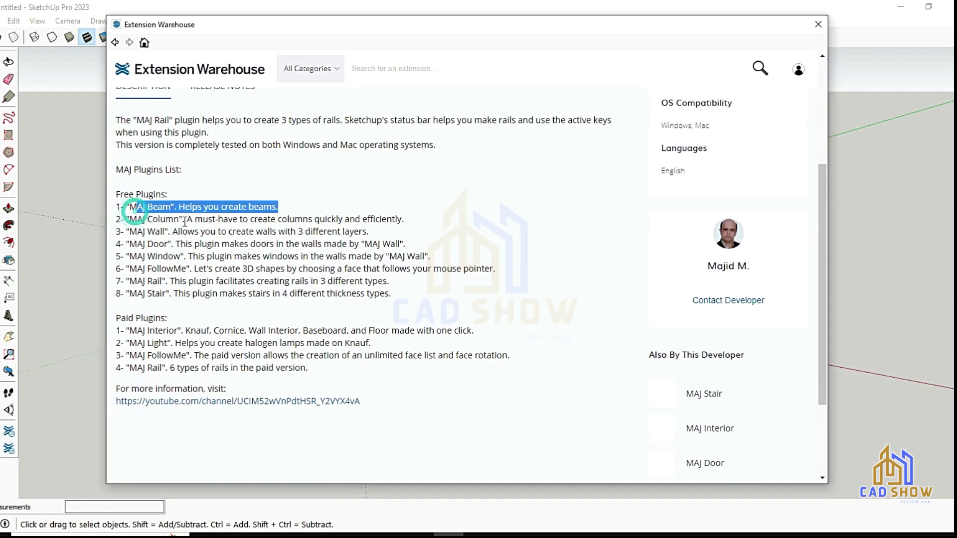
{"action": "left_click_drag", "start_coordinate": [179, 266], "coordinate": [227, 301]}
{"action": "left_click_drag", "start_coordinate": [112, 195], "coordinate": [126, 198]}
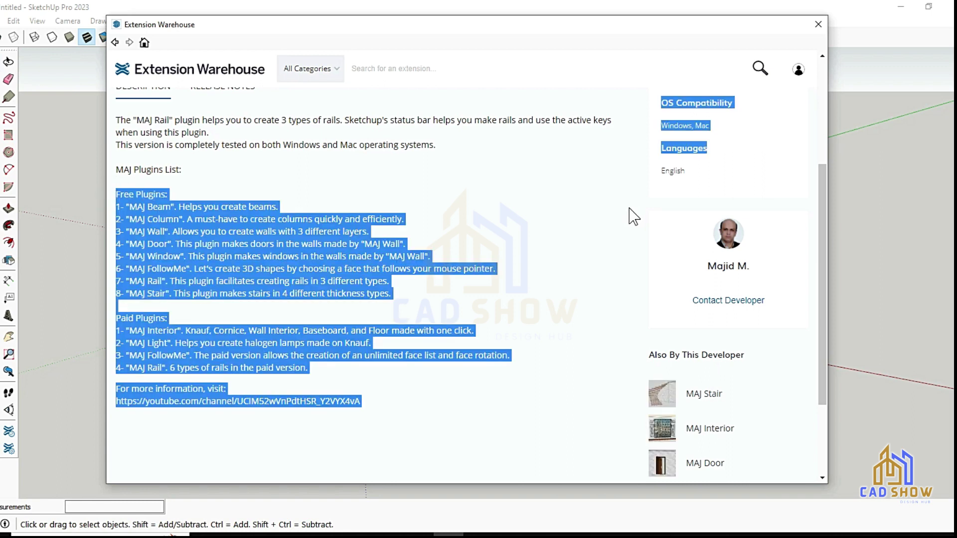
{"action": "scroll", "coordinate": [688, 275], "scroll_direction": "down", "scroll_amount": 5}
{"action": "scroll", "coordinate": [384, 309], "scroll_direction": "up", "scroll_amount": 1}
{"action": "scroll", "coordinate": [498, 339], "scroll_direction": "up", "scroll_amount": 2}
{"action": "scroll", "coordinate": [605, 355], "scroll_direction": "down", "scroll_amount": 3}
{"action": "scroll", "coordinate": [605, 355], "scroll_direction": "up", "scroll_amount": 5}
Step: Install MAJ Rail, accepting the compatibility warning, and close the Warehouse
{"action": "left_click", "coordinate": [576, 306]}
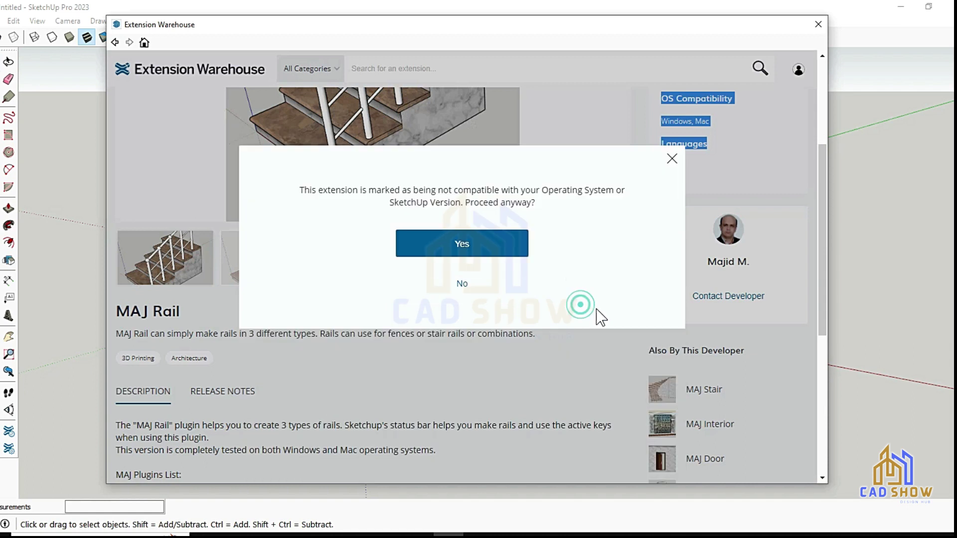
{"action": "left_click", "coordinate": [461, 195]}
{"action": "left_click", "coordinate": [510, 293]}
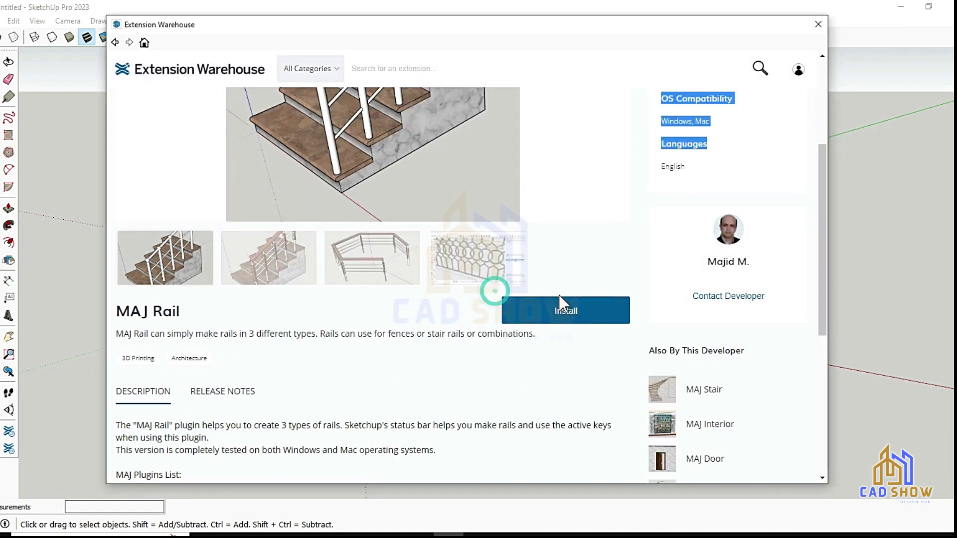
{"action": "left_click", "coordinate": [554, 283]}
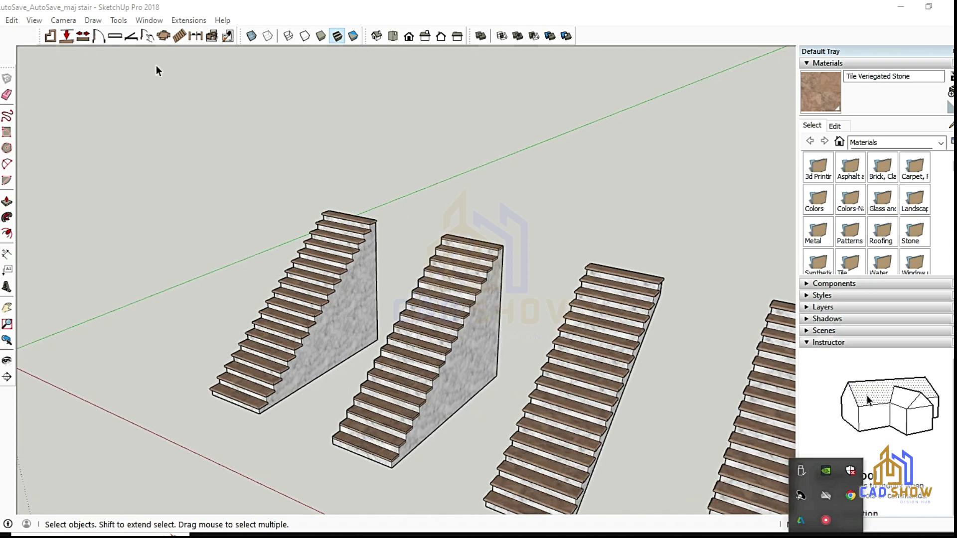
Step: Start a MajRail railing with a different rail type chosen in its settings
{"action": "left_click", "coordinate": [189, 20]}
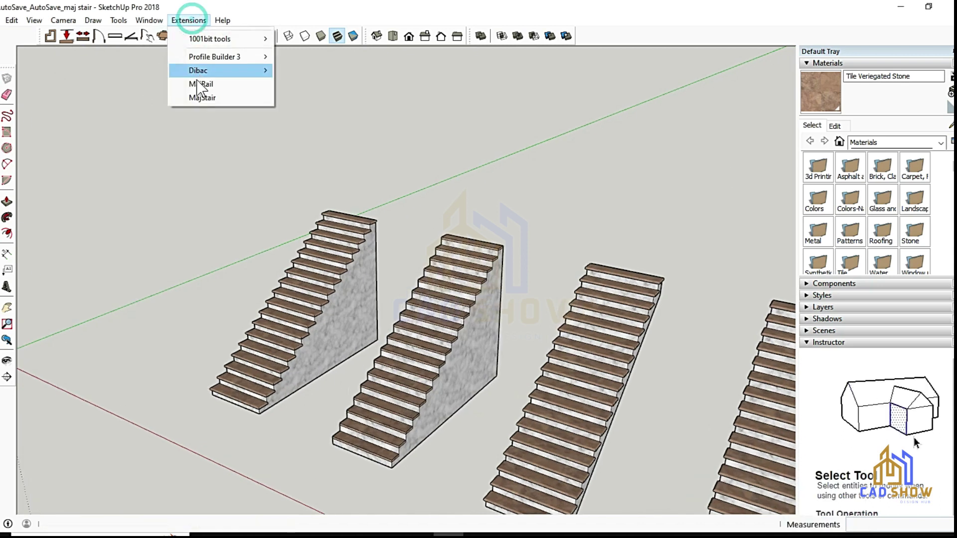
{"action": "left_click", "coordinate": [202, 96]}
{"action": "left_click", "coordinate": [498, 255]}
{"action": "left_click", "coordinate": [498, 269]}
{"action": "left_click", "coordinate": [414, 312]}
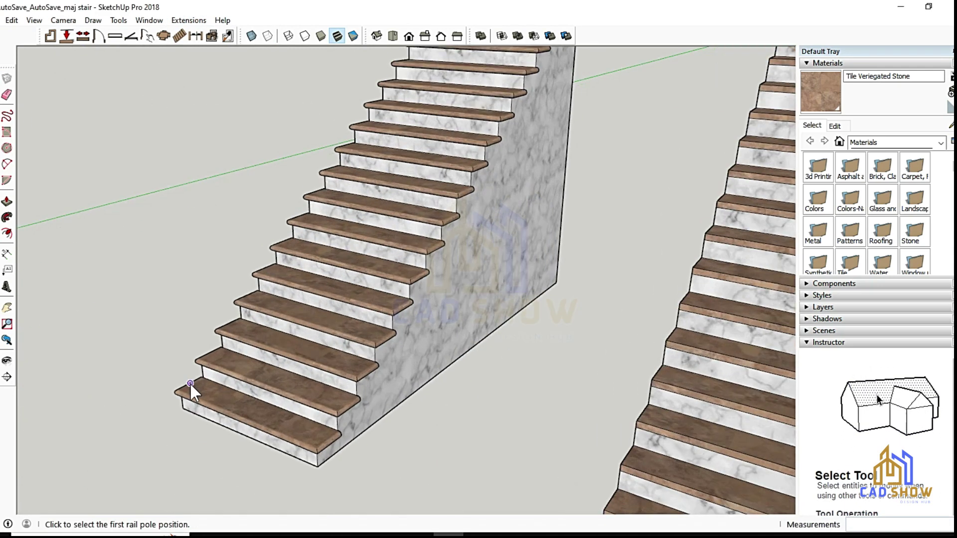
Step: Place rail poles on six successive step edges up the left stair
{"action": "scroll", "coordinate": [190, 384], "scroll_direction": "up", "scroll_amount": 3}
{"action": "left_click", "coordinate": [190, 384]}
{"action": "left_click", "coordinate": [242, 307]}
{"action": "left_click", "coordinate": [283, 256]}
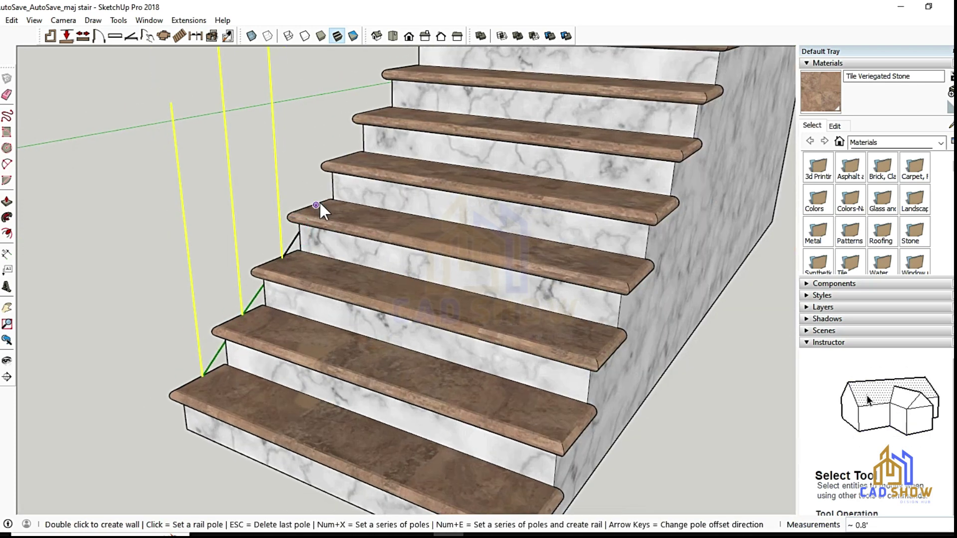
{"action": "left_click", "coordinate": [317, 205]}
{"action": "scroll", "coordinate": [314, 218], "scroll_direction": "up", "scroll_amount": 3}
{"action": "left_click", "coordinate": [314, 222]}
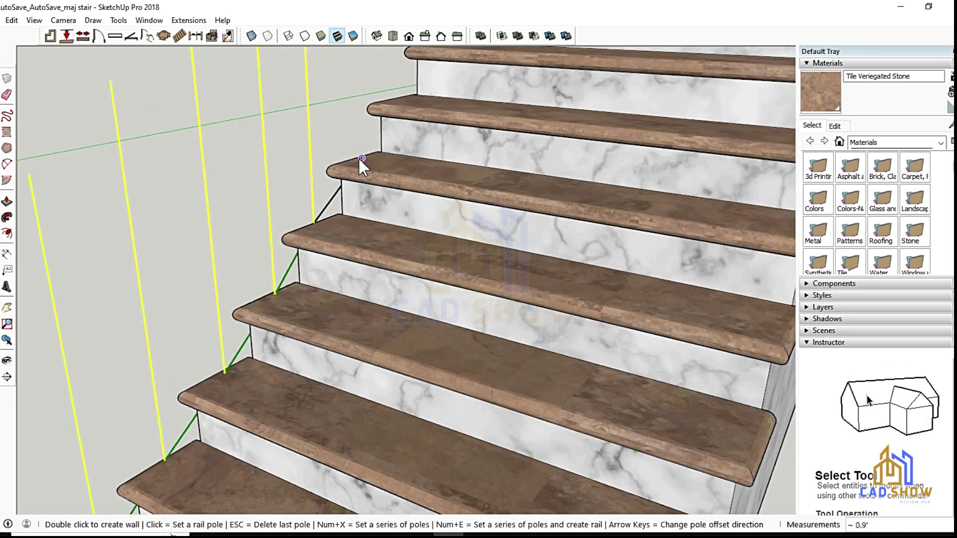
{"action": "scroll", "coordinate": [356, 313], "scroll_direction": "down", "scroll_amount": 4}
{"action": "scroll", "coordinate": [369, 220], "scroll_direction": "up", "scroll_amount": 4}
{"action": "left_click", "coordinate": [368, 222]}
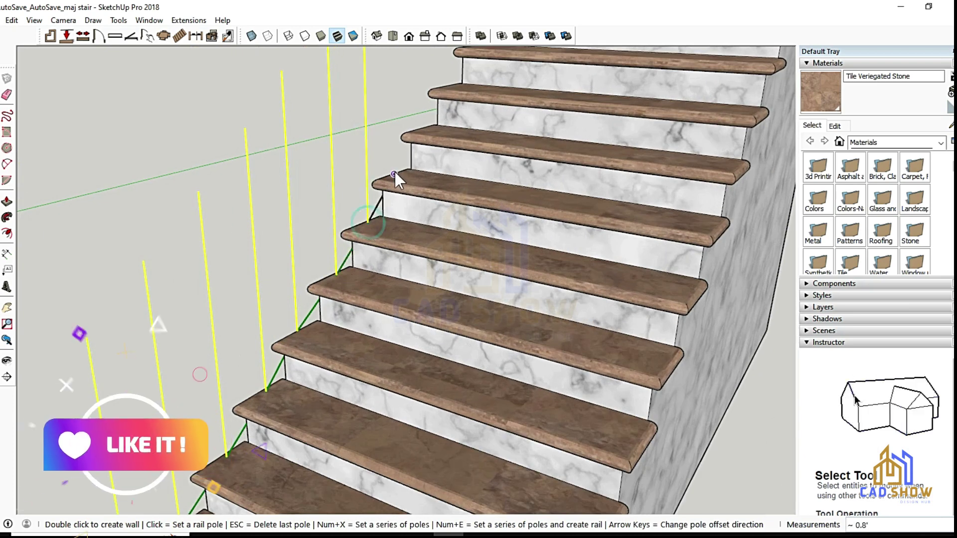
Step: Finish the white round-topped baluster railing at the top, then orbit out to both stairs
{"action": "scroll", "coordinate": [356, 276], "scroll_direction": "down", "scroll_amount": 3}
{"action": "scroll", "coordinate": [492, 104], "scroll_direction": "down", "scroll_amount": 3}
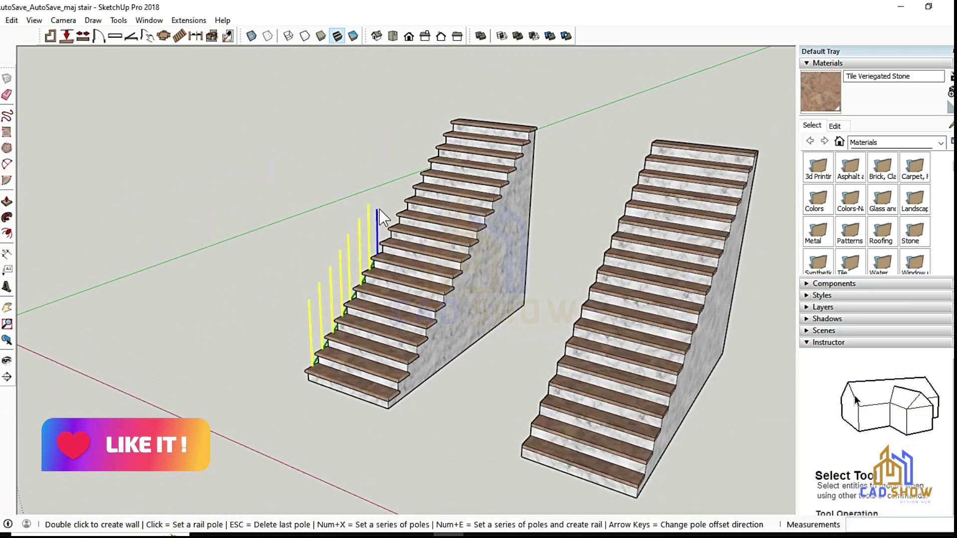
{"action": "scroll", "coordinate": [381, 220], "scroll_direction": "up", "scroll_amount": 4}
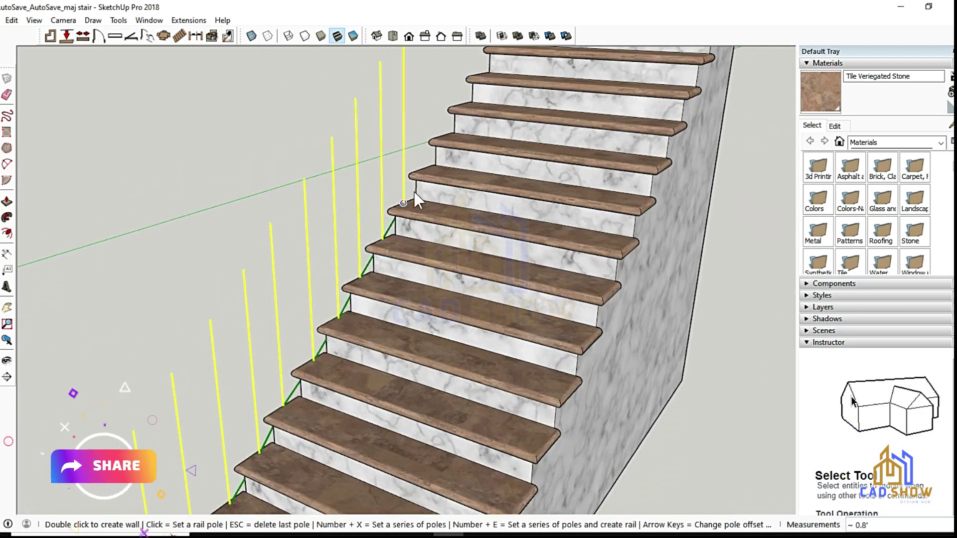
{"action": "scroll", "coordinate": [444, 134], "scroll_direction": "up", "scroll_amount": 2}
{"action": "scroll", "coordinate": [444, 134], "scroll_direction": "up", "scroll_amount": 2}
{"action": "scroll", "coordinate": [444, 135], "scroll_direction": "down", "scroll_amount": 4}
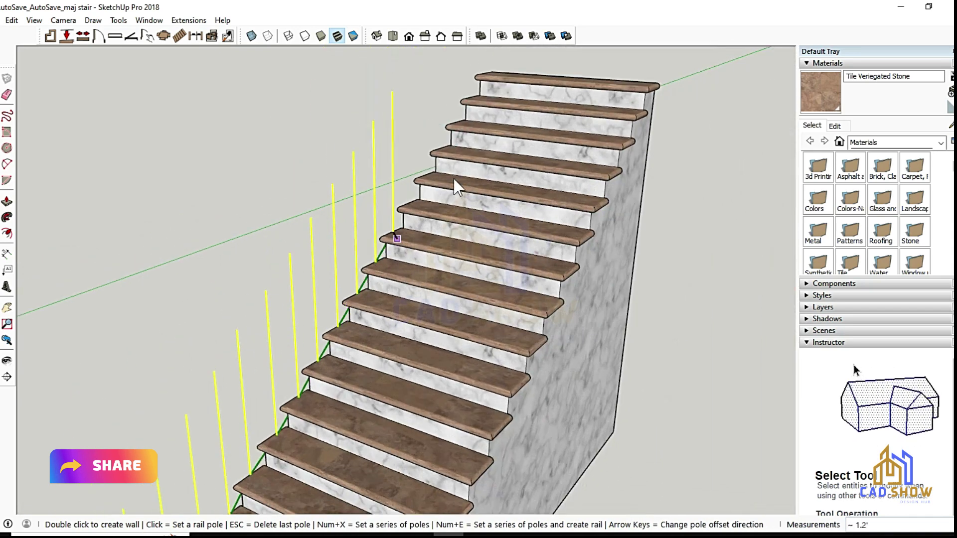
{"action": "scroll", "coordinate": [360, 235], "scroll_direction": "up", "scroll_amount": 3}
{"action": "scroll", "coordinate": [431, 126], "scroll_direction": "up", "scroll_amount": 2}
{"action": "scroll", "coordinate": [293, 368], "scroll_direction": "down", "scroll_amount": 2}
{"action": "scroll", "coordinate": [369, 235], "scroll_direction": "up", "scroll_amount": 2}
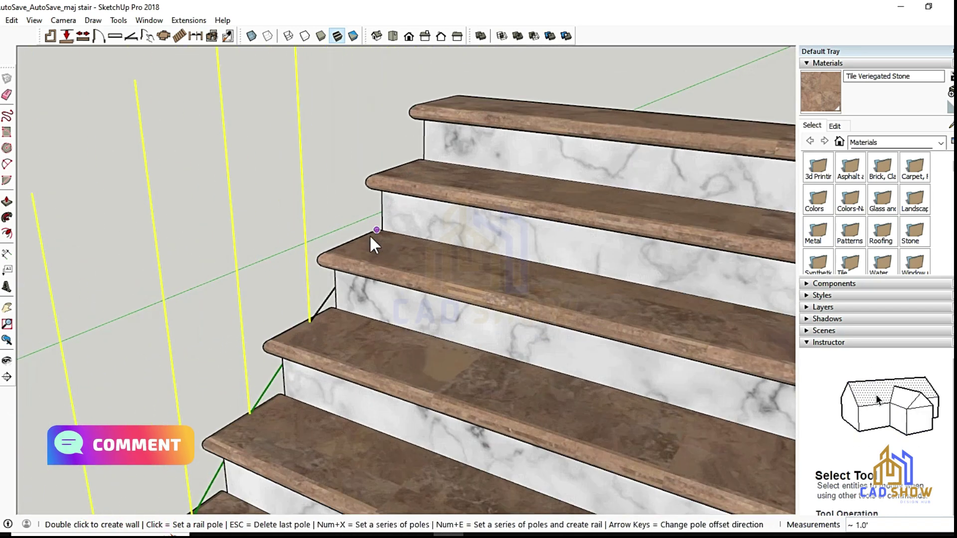
{"action": "double_click", "coordinate": [440, 100]}
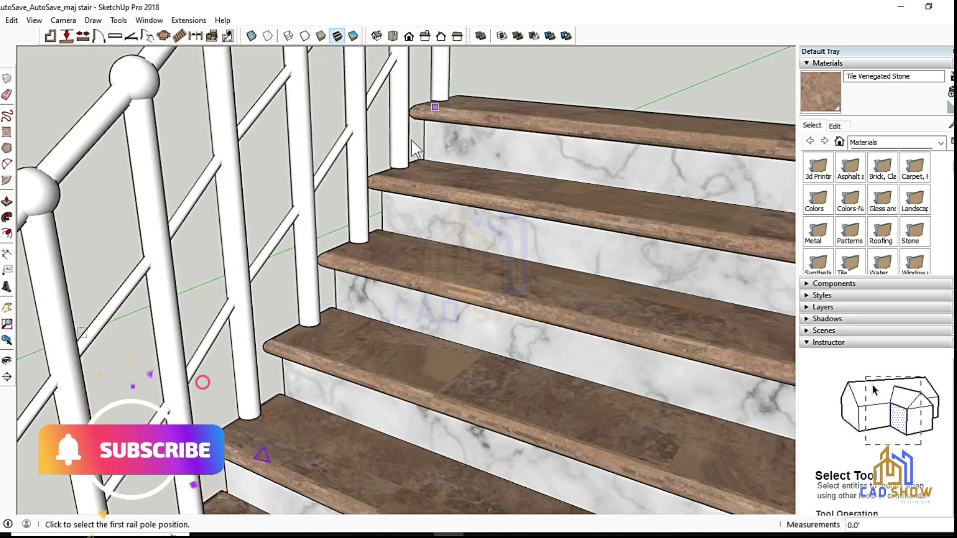
{"action": "scroll", "coordinate": [411, 141], "scroll_direction": "down", "scroll_amount": 5}
{"action": "middle_click_drag", "start_coordinate": [256, 299], "coordinate": [184, 475]}
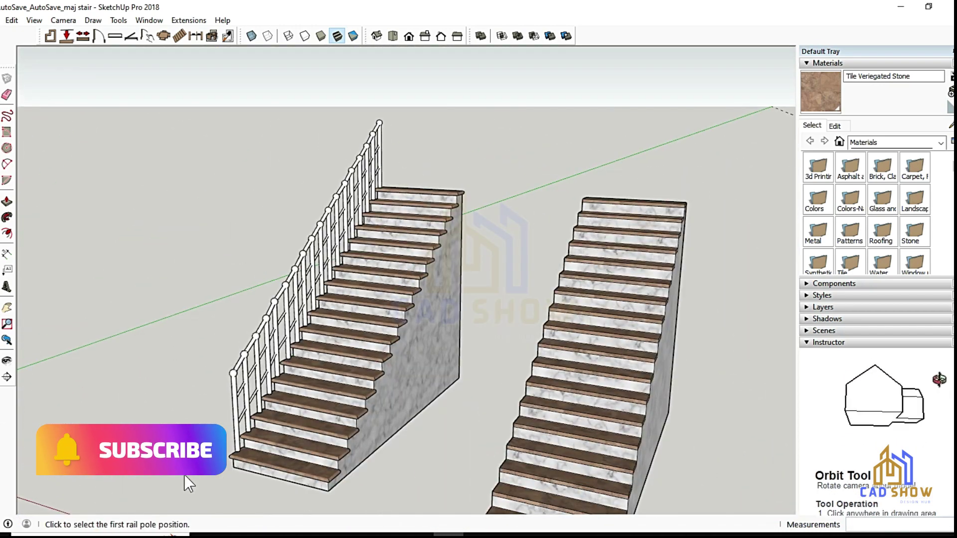
Step: Start a MajRail railing with the default settings, then cancel the unfinished poles
{"action": "left_click", "coordinate": [187, 20]}
{"action": "left_click", "coordinate": [211, 83]}
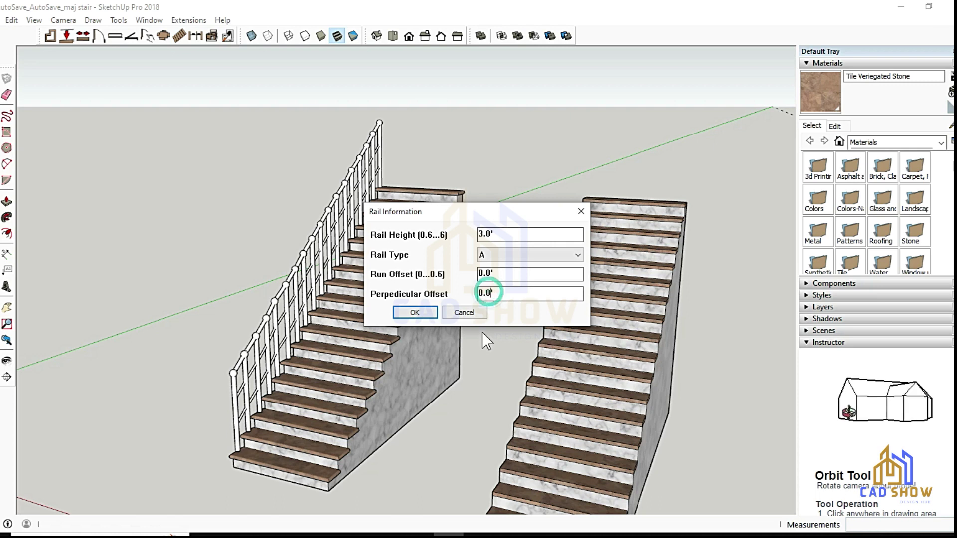
{"action": "left_click", "coordinate": [406, 321]}
{"action": "scroll", "coordinate": [323, 492], "scroll_direction": "up", "scroll_amount": 3}
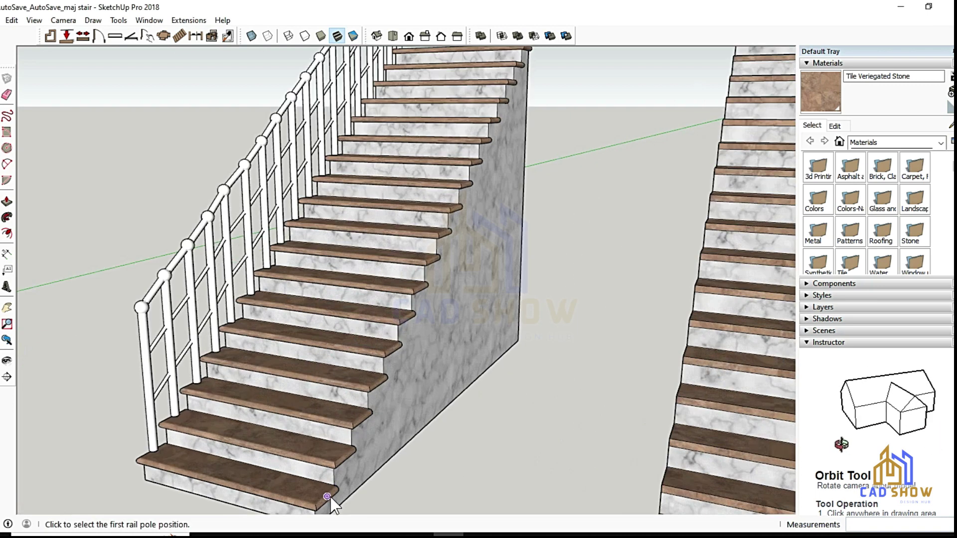
{"action": "scroll", "coordinate": [322, 492], "scroll_direction": "up", "scroll_amount": 2}
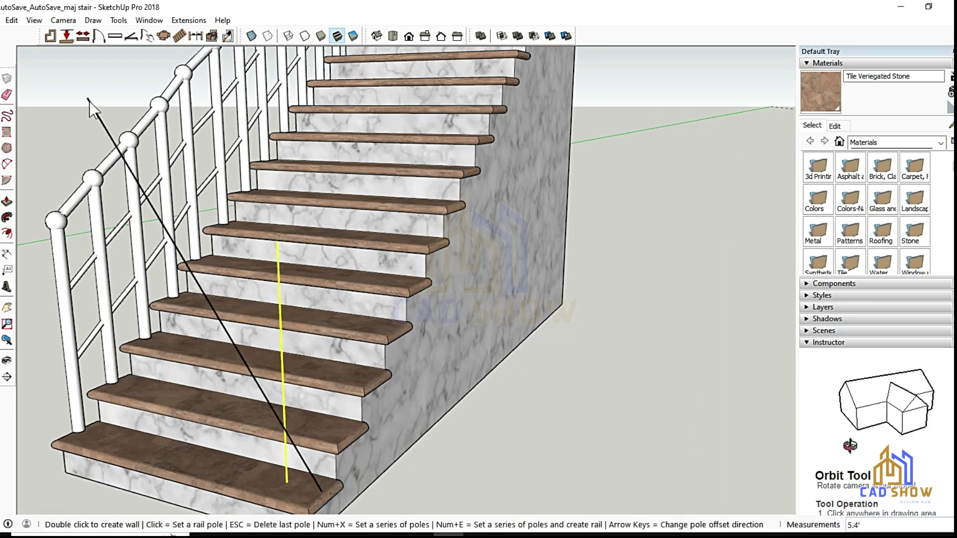
{"action": "key", "text": "Escape"}
Step: Retry the rail settings, dismiss two wrong rail information warnings, and cancel
{"action": "left_click", "coordinate": [195, 36]}
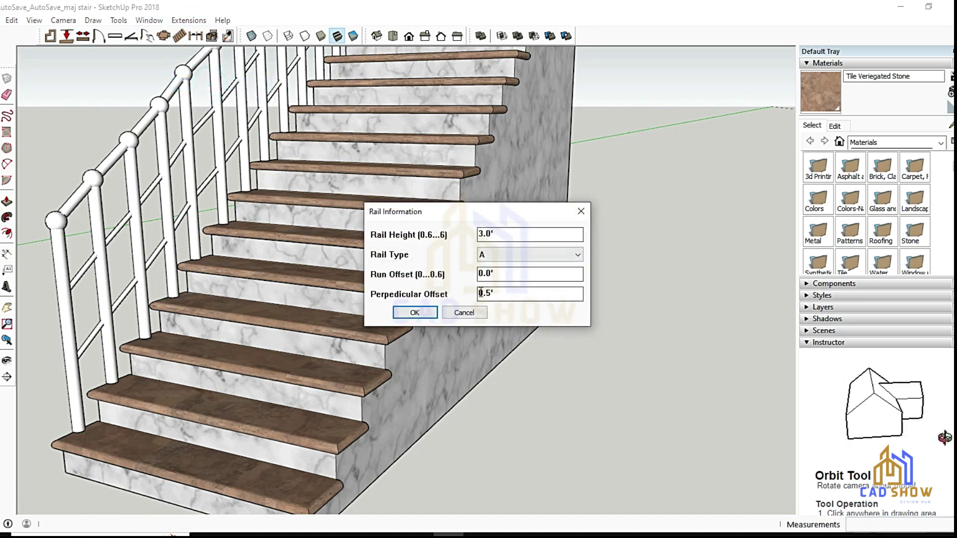
{"action": "type", "text": "-"}
{"action": "key", "text": "Return"}
{"action": "left_click", "coordinate": [509, 297]}
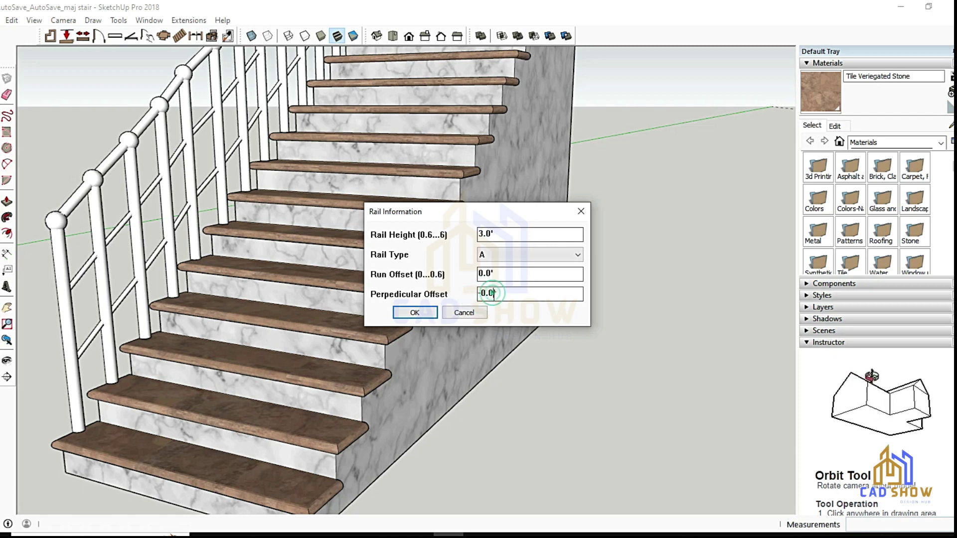
{"action": "left_click", "coordinate": [421, 317]}
{"action": "left_click", "coordinate": [508, 299]}
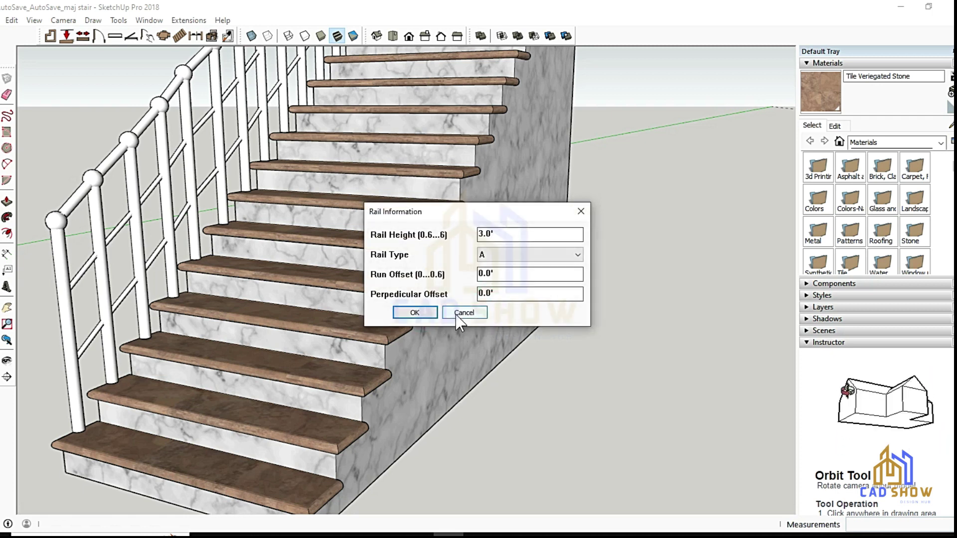
{"action": "left_click", "coordinate": [419, 317]}
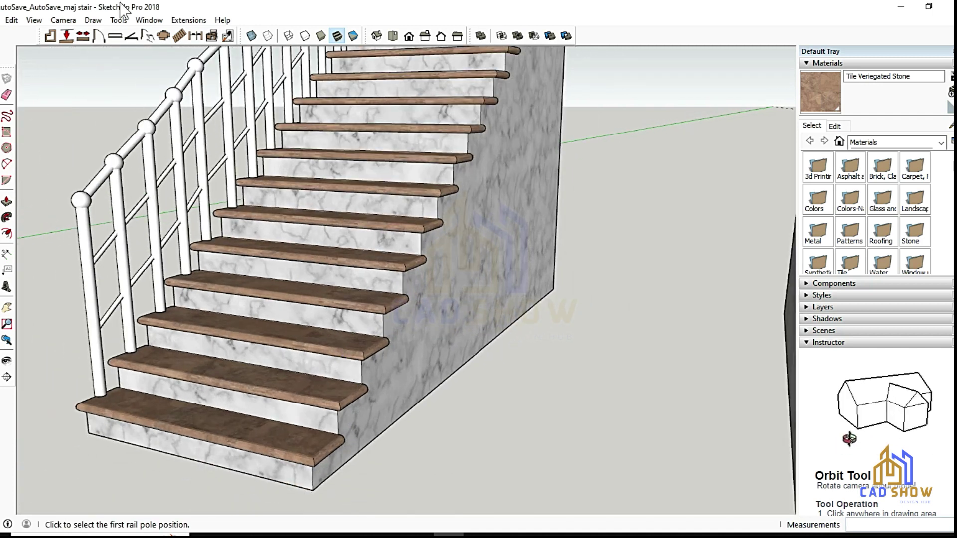
Step: Start MajRail again with rail type B selected
{"action": "left_click", "coordinate": [188, 20]}
{"action": "left_click", "coordinate": [210, 95]}
{"action": "left_click", "coordinate": [529, 255]}
{"action": "left_click", "coordinate": [507, 285]}
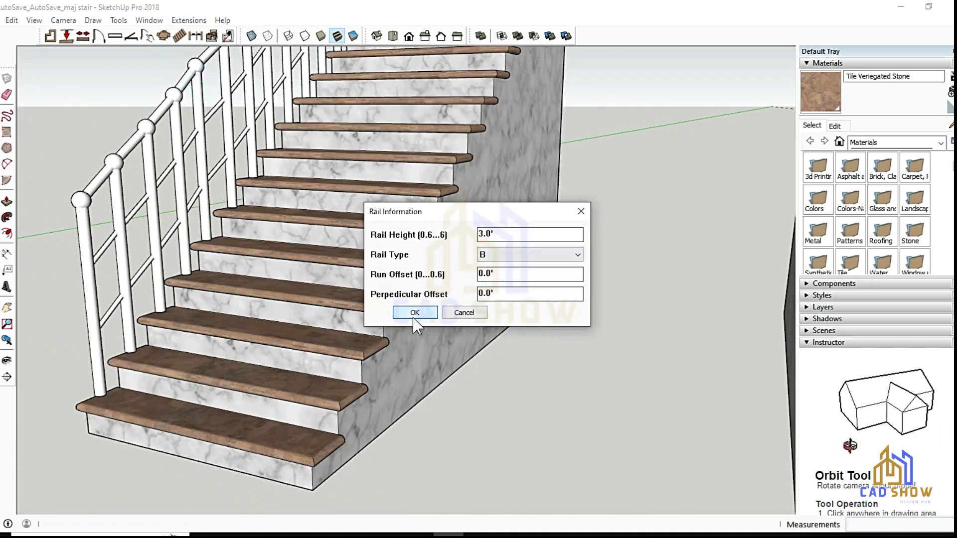
{"action": "left_click", "coordinate": [415, 313]}
Step: Place four type B rail poles up the stair's open side
{"action": "left_click", "coordinate": [364, 339]}
{"action": "left_click", "coordinate": [379, 319]}
{"action": "left_click", "coordinate": [391, 296]}
{"action": "left_click", "coordinate": [425, 223]}
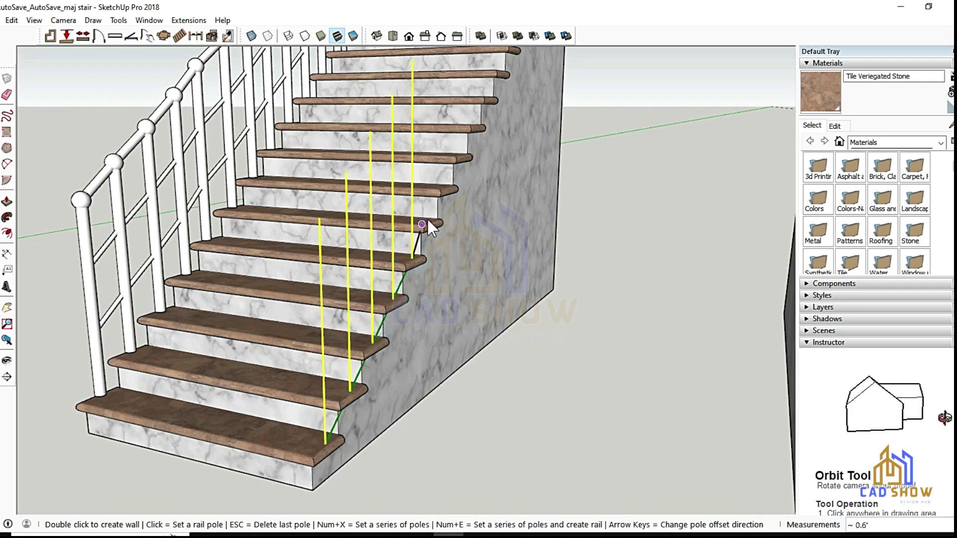
{"action": "scroll", "coordinate": [427, 220], "scroll_direction": "up", "scroll_amount": 3}
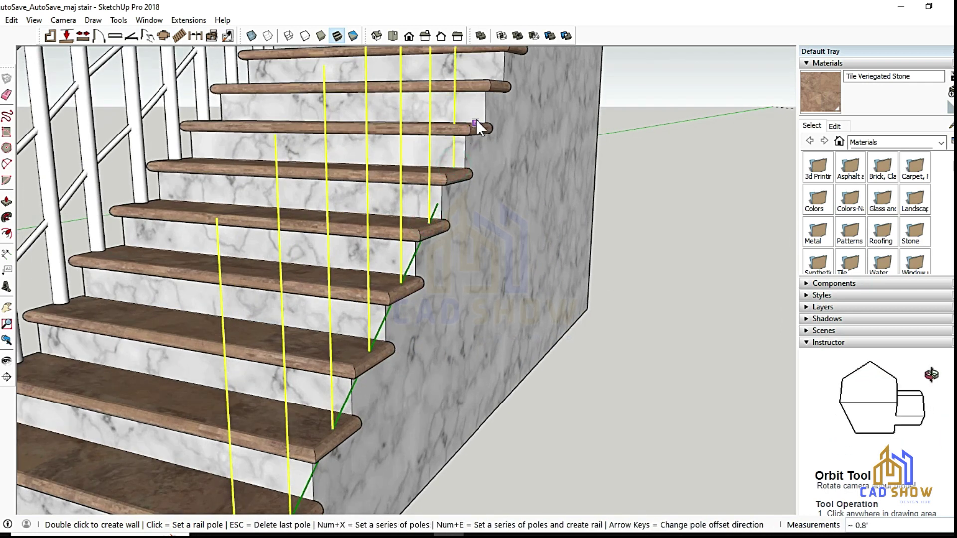
{"action": "scroll", "coordinate": [475, 118], "scroll_direction": "down", "scroll_amount": 2}
{"action": "scroll", "coordinate": [475, 118], "scroll_direction": "down", "scroll_amount": 3}
{"action": "scroll", "coordinate": [337, 360], "scroll_direction": "up", "scroll_amount": 5}
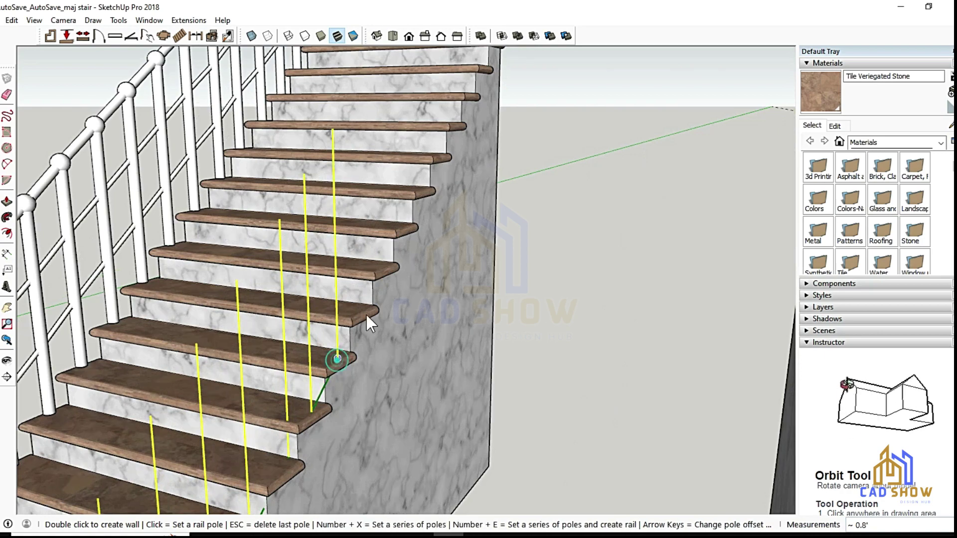
Step: Finish the 3.0' type B wooden handrail and orbit to see both stairs
{"action": "double_click", "coordinate": [366, 315]}
{"action": "scroll", "coordinate": [366, 315], "scroll_direction": "down", "scroll_amount": 5}
{"action": "middle_click_drag", "start_coordinate": [366, 315], "coordinate": [25, 85]}
{"action": "key", "text": "space"}
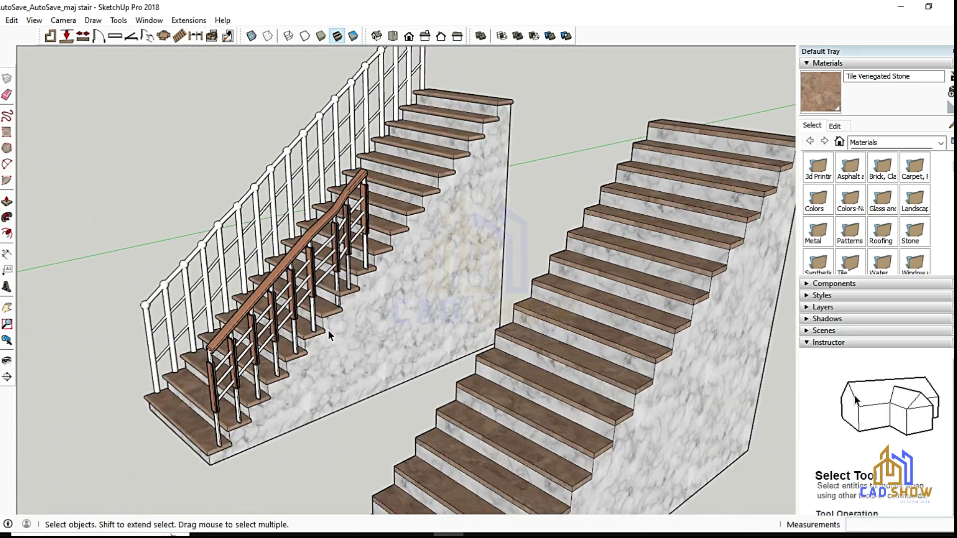
{"action": "scroll", "coordinate": [328, 330], "scroll_direction": "up", "scroll_amount": 4}
Step: Start a MajRail railing with 4.0' height and rail type B
{"action": "left_click", "coordinate": [333, 264]}
{"action": "scroll", "coordinate": [316, 238], "scroll_direction": "down", "scroll_amount": 3}
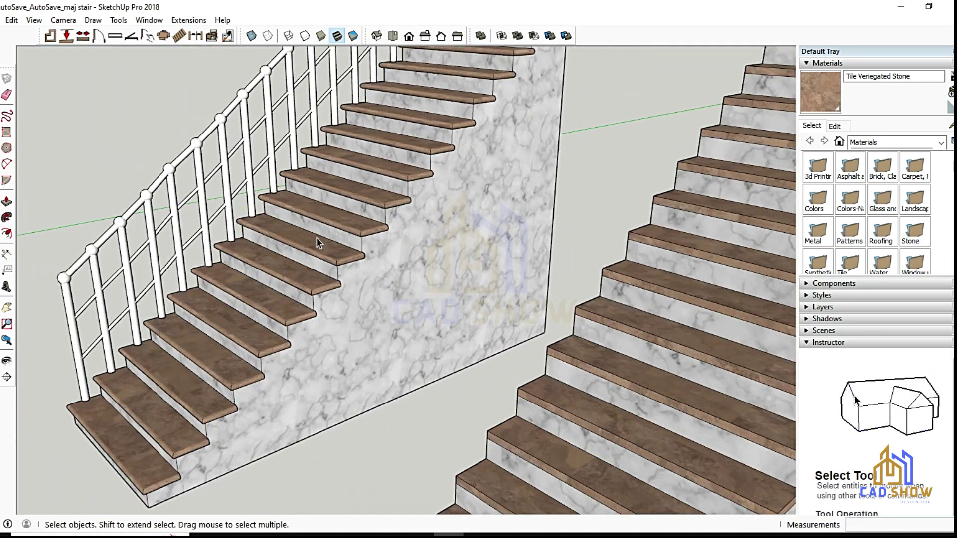
{"action": "scroll", "coordinate": [319, 234], "scroll_direction": "down", "scroll_amount": 3}
{"action": "left_click", "coordinate": [189, 20]}
{"action": "left_click", "coordinate": [213, 86]}
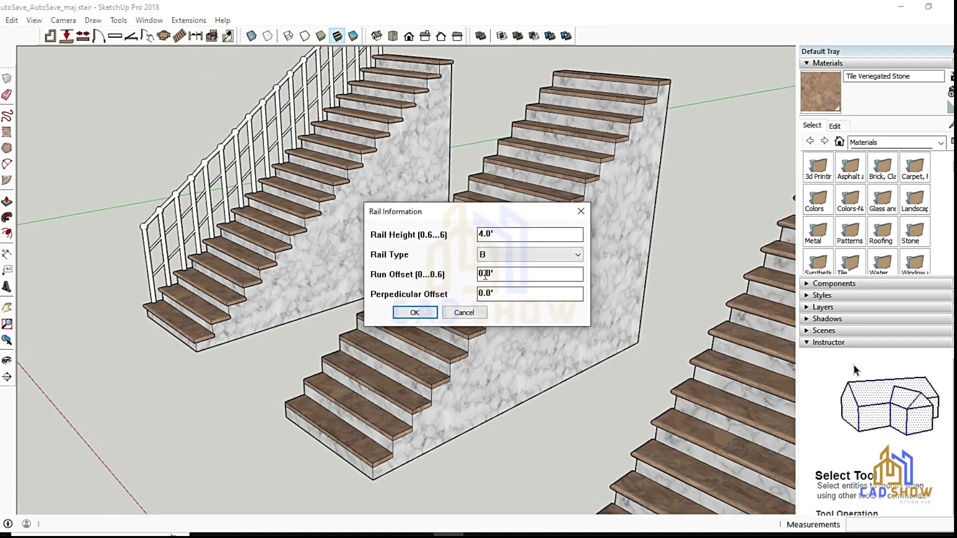
{"action": "left_click", "coordinate": [416, 313]}
Step: Place six rail poles from the bottom to the top of the second stair
{"action": "scroll", "coordinate": [396, 437], "scroll_direction": "up", "scroll_amount": 2}
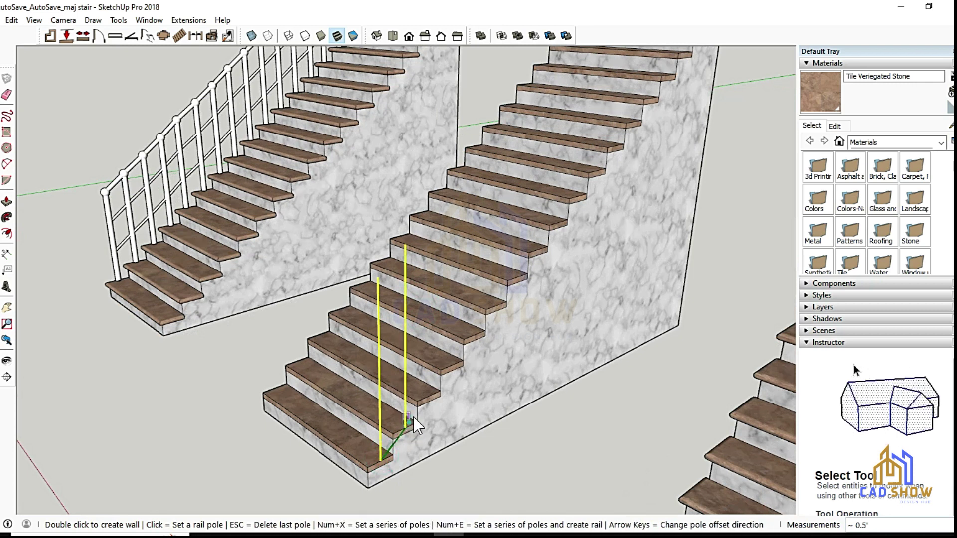
{"action": "left_click", "coordinate": [539, 245]}
{"action": "scroll", "coordinate": [574, 197], "scroll_direction": "down", "scroll_amount": 1}
{"action": "scroll", "coordinate": [578, 195], "scroll_direction": "down", "scroll_amount": 1}
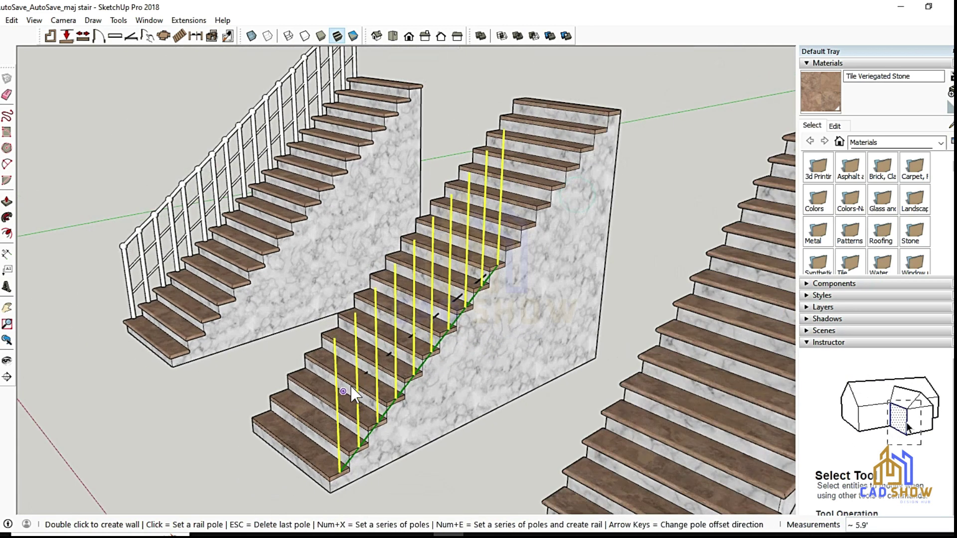
{"action": "scroll", "coordinate": [427, 286], "scroll_direction": "up", "scroll_amount": 4}
{"action": "left_click", "coordinate": [427, 287]}
{"action": "left_click", "coordinate": [466, 234]}
{"action": "left_click", "coordinate": [498, 199]}
{"action": "left_click", "coordinate": [530, 159]}
{"action": "left_click", "coordinate": [562, 119]}
{"action": "scroll", "coordinate": [449, 279], "scroll_direction": "up", "scroll_amount": 2}
{"action": "scroll", "coordinate": [525, 143], "scroll_direction": "down", "scroll_amount": 1}
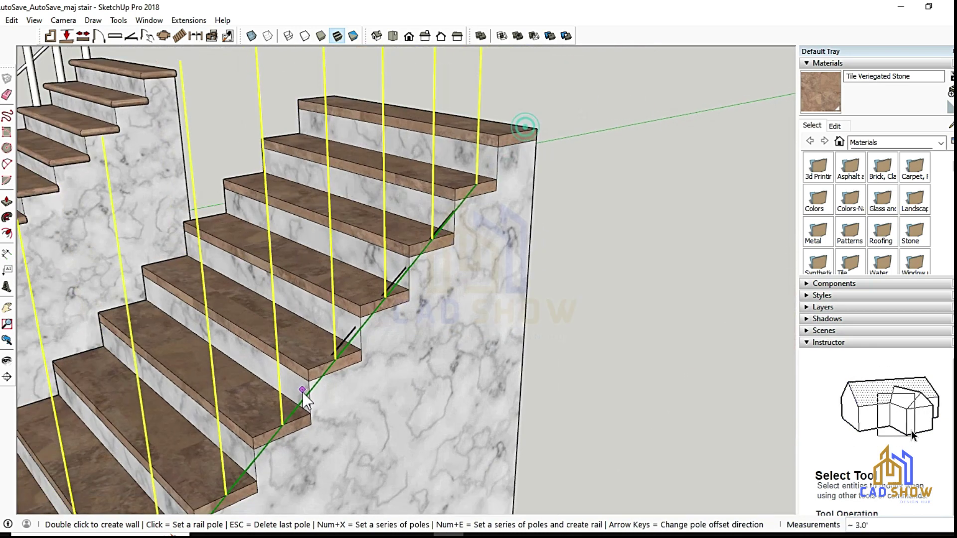
{"action": "scroll", "coordinate": [504, 155], "scroll_direction": "up", "scroll_amount": 1}
Step: Build the 4.0' type B railing, select it and orbit to face the stair front
{"action": "double_click", "coordinate": [501, 152]}
{"action": "scroll", "coordinate": [467, 241], "scroll_direction": "down", "scroll_amount": 2}
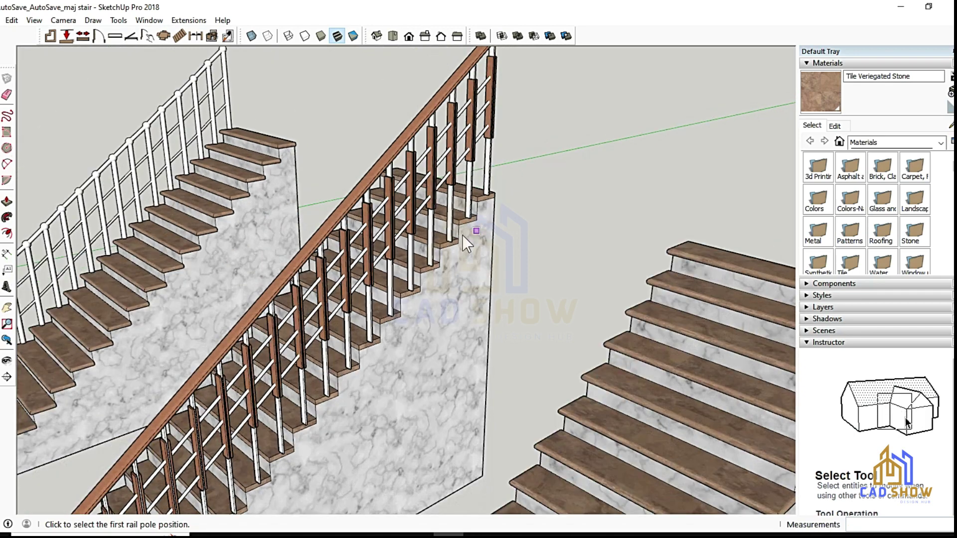
{"action": "left_click", "coordinate": [324, 343]}
{"action": "scroll", "coordinate": [249, 514], "scroll_direction": "up", "scroll_amount": 2}
{"action": "scroll", "coordinate": [249, 513], "scroll_direction": "up", "scroll_amount": 2}
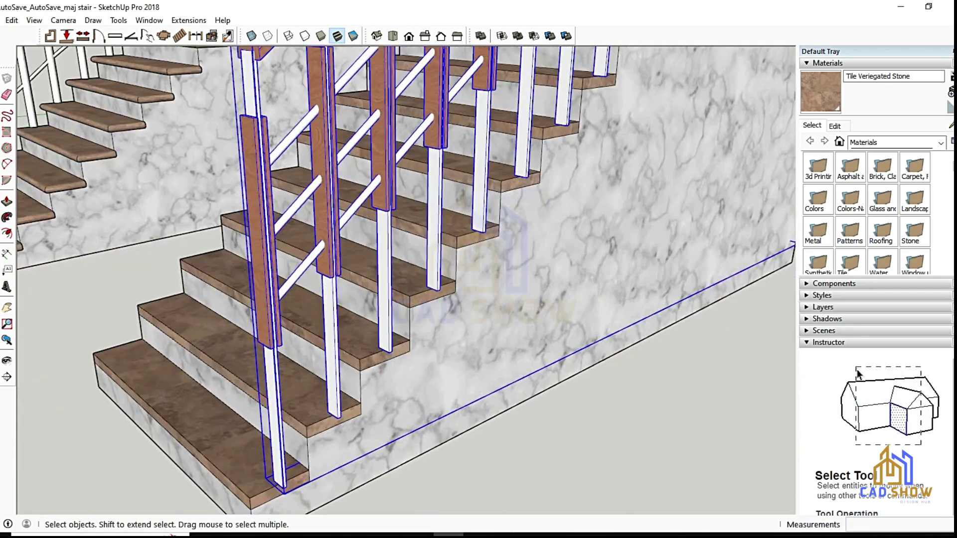
{"action": "key", "text": "m"}
{"action": "scroll", "coordinate": [254, 514], "scroll_direction": "up", "scroll_amount": 2}
{"action": "mouse_move", "coordinate": [288, 466]}
{"action": "middle_mouse_down"}
{"action": "mouse_move", "coordinate": [363, 435]}
{"action": "mouse_move", "coordinate": [497, 412]}
{"action": "middle_mouse_up"}
{"action": "scroll", "coordinate": [497, 413], "scroll_direction": "down", "scroll_amount": 3}
{"action": "key", "text": "space"}
Step: Reselect the new railing from a view showing several stairs
{"action": "left_click", "coordinate": [219, 179]}
{"action": "middle_click_drag", "start_coordinate": [220, 180], "coordinate": [497, 283]}
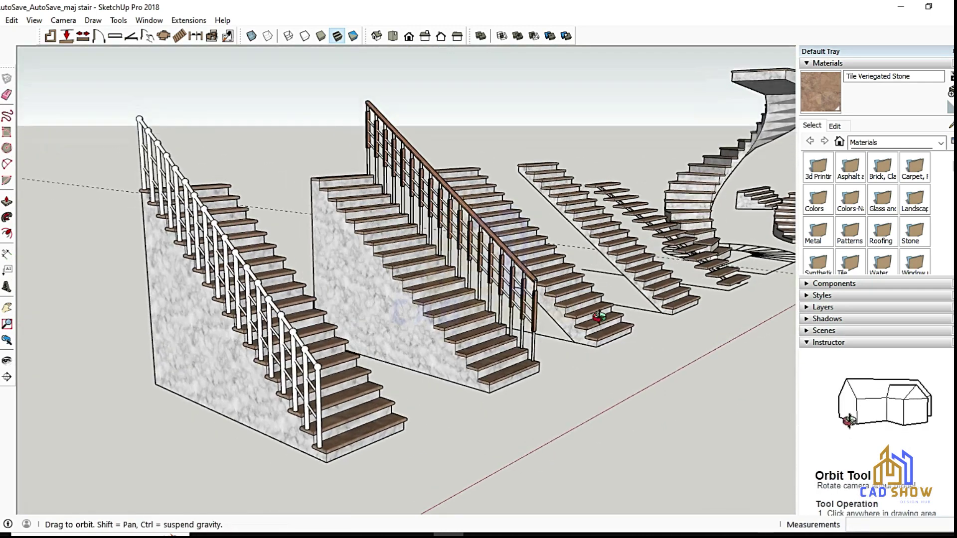
{"action": "left_click", "coordinate": [498, 283]}
{"action": "scroll", "coordinate": [445, 367], "scroll_direction": "up", "scroll_amount": 3}
Step: Copy the railing with Move and Ctrl onto the stair's opposite side
{"action": "key", "text": "m"}
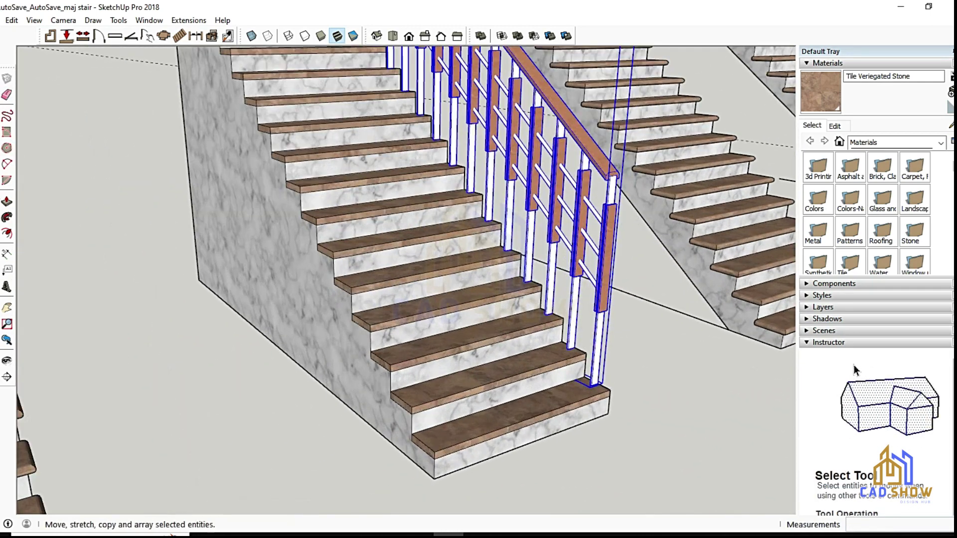
{"action": "scroll", "coordinate": [574, 331], "scroll_direction": "up", "scroll_amount": 3}
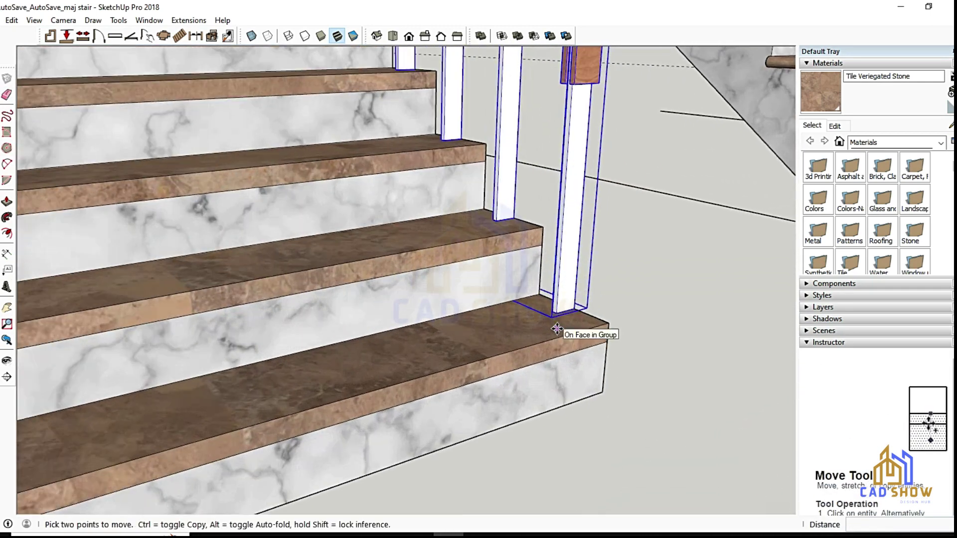
{"action": "left_click", "coordinate": [606, 323]}
{"action": "scroll", "coordinate": [606, 323], "scroll_direction": "down", "scroll_amount": 5}
{"action": "scroll", "coordinate": [524, 337], "scroll_direction": "up", "scroll_amount": 4}
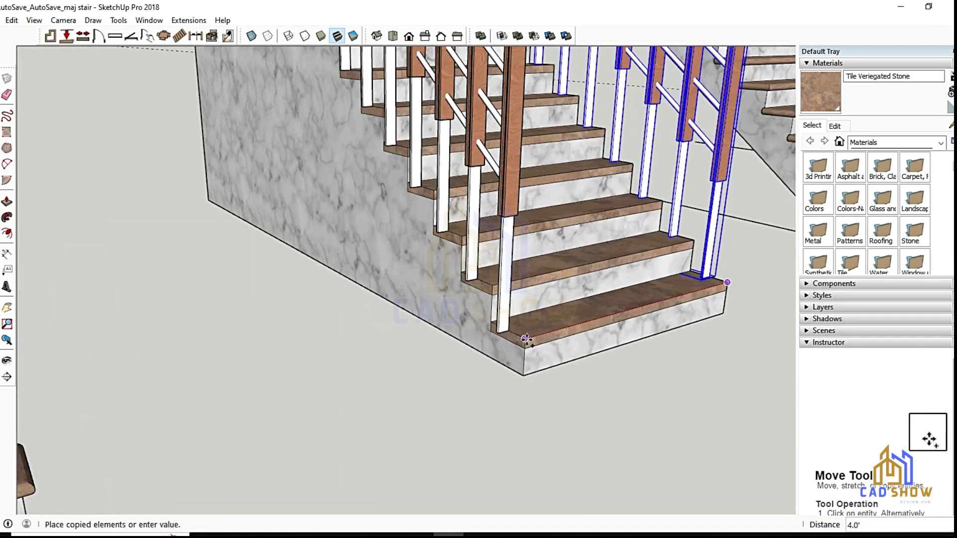
{"action": "scroll", "coordinate": [495, 329], "scroll_direction": "up", "scroll_amount": 2}
{"action": "left_click", "coordinate": [495, 330]}
Step: Clear the selection and orbit to view all the stairs
{"action": "scroll", "coordinate": [522, 325], "scroll_direction": "down", "scroll_amount": 3}
{"action": "key", "text": "space"}
{"action": "scroll", "coordinate": [519, 364], "scroll_direction": "down", "scroll_amount": 3}
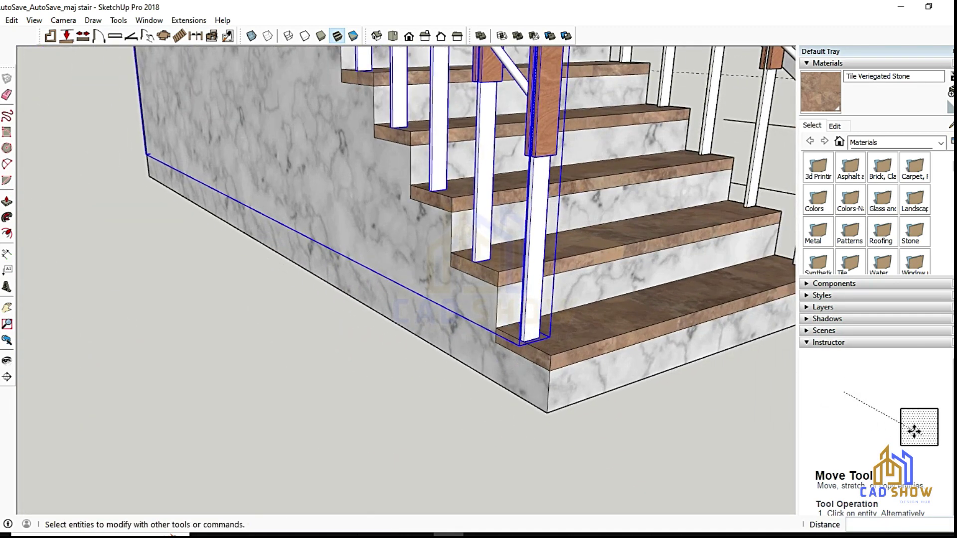
{"action": "scroll", "coordinate": [324, 377], "scroll_direction": "down", "scroll_amount": 3}
{"action": "left_click", "coordinate": [323, 377]}
{"action": "scroll", "coordinate": [324, 369], "scroll_direction": "down", "scroll_amount": 3}
{"action": "middle_click_drag", "start_coordinate": [324, 369], "coordinate": [333, 319]}
{"action": "scroll", "coordinate": [329, 349], "scroll_direction": "up", "scroll_amount": 1}
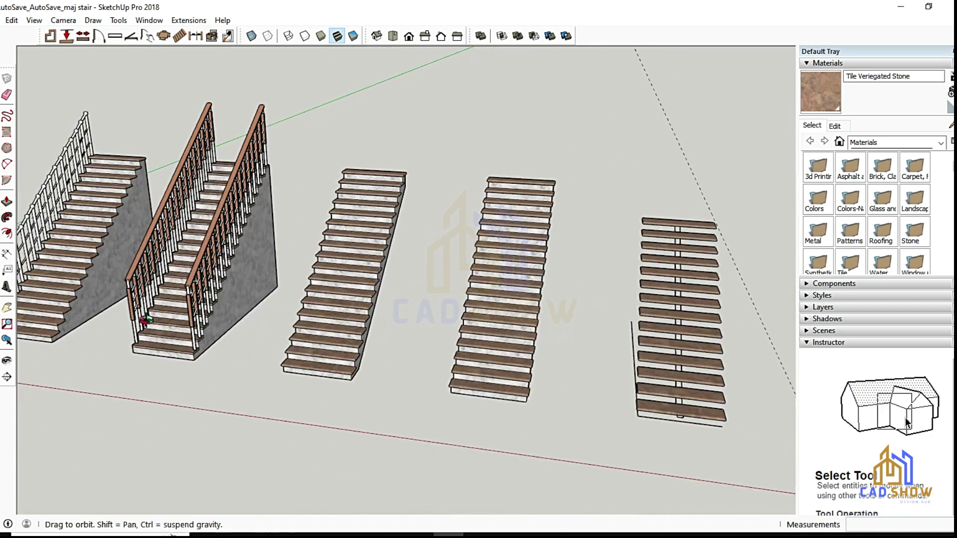
{"action": "scroll", "coordinate": [333, 310], "scroll_direction": "up", "scroll_amount": 3}
Step: Start the MajRail railing tool with Rail Type C and confirm the settings
{"action": "scroll", "coordinate": [333, 309], "scroll_direction": "up", "scroll_amount": 3}
{"action": "left_click", "coordinate": [189, 20]}
{"action": "left_click", "coordinate": [196, 81]}
{"action": "left_click", "coordinate": [528, 255]}
{"action": "left_click", "coordinate": [496, 288]}
{"action": "left_click", "coordinate": [415, 313]}
Step: Place rail poles on the first two step nosings of the stair
{"action": "scroll", "coordinate": [313, 416], "scroll_direction": "up", "scroll_amount": 3}
{"action": "scroll", "coordinate": [340, 447], "scroll_direction": "up", "scroll_amount": 2}
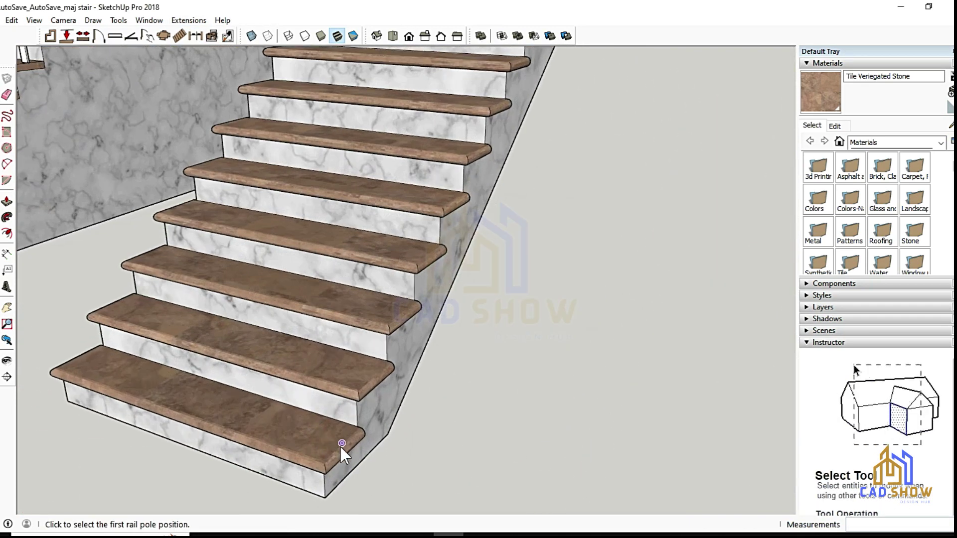
{"action": "left_click", "coordinate": [402, 312]}
{"action": "left_click", "coordinate": [433, 235]}
{"action": "scroll", "coordinate": [448, 194], "scroll_direction": "up", "scroll_amount": 1}
{"action": "scroll", "coordinate": [448, 194], "scroll_direction": "up", "scroll_amount": 1}
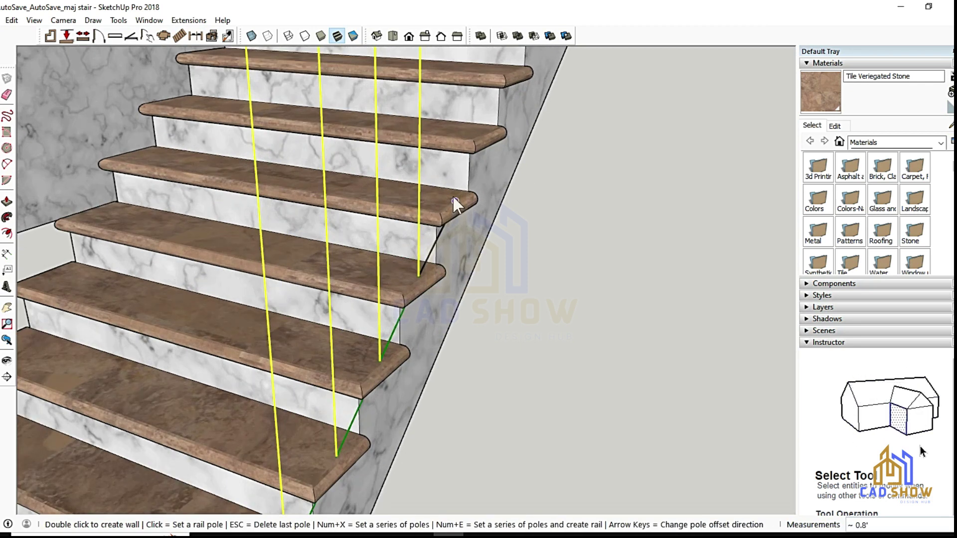
{"action": "scroll", "coordinate": [453, 195], "scroll_direction": "up", "scroll_amount": 2}
{"action": "scroll", "coordinate": [456, 201], "scroll_direction": "down", "scroll_amount": 2}
{"action": "scroll", "coordinate": [424, 200], "scroll_direction": "up", "scroll_amount": 3}
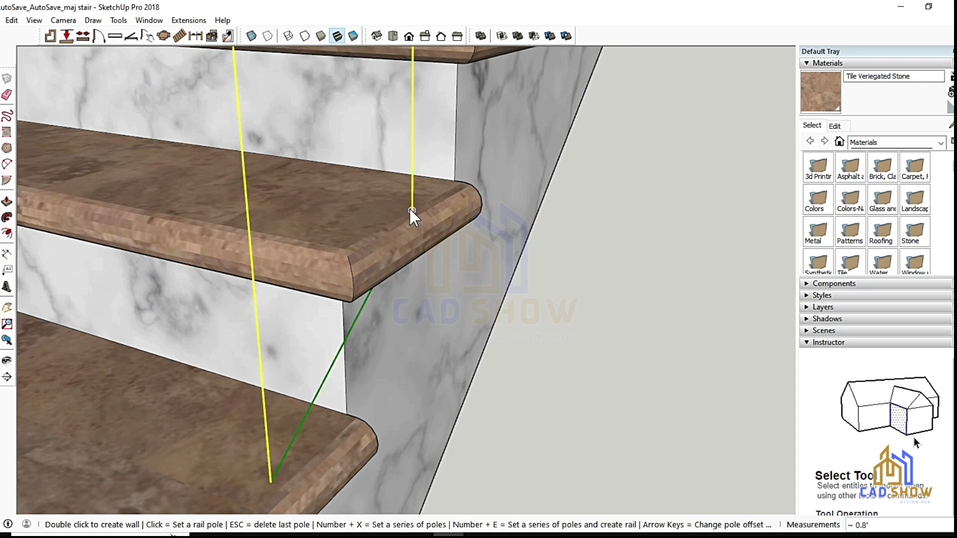
{"action": "scroll", "coordinate": [409, 209], "scroll_direction": "down", "scroll_amount": 2}
{"action": "scroll", "coordinate": [376, 149], "scroll_direction": "up", "scroll_amount": 2}
{"action": "scroll", "coordinate": [345, 199], "scroll_direction": "up", "scroll_amount": 2}
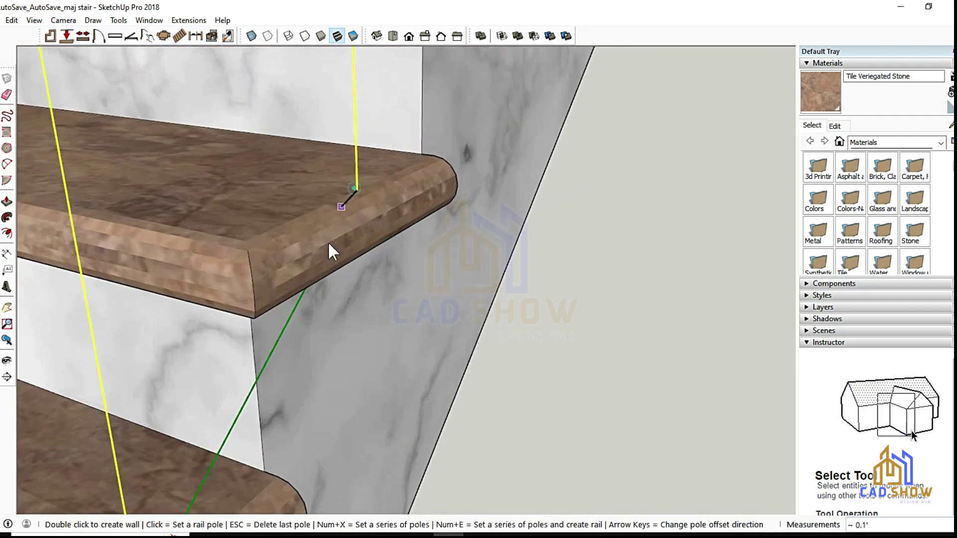
{"action": "scroll", "coordinate": [328, 241], "scroll_direction": "down", "scroll_amount": 3}
{"action": "scroll", "coordinate": [339, 237], "scroll_direction": "up", "scroll_amount": 3}
{"action": "scroll", "coordinate": [339, 211], "scroll_direction": "down", "scroll_amount": 3}
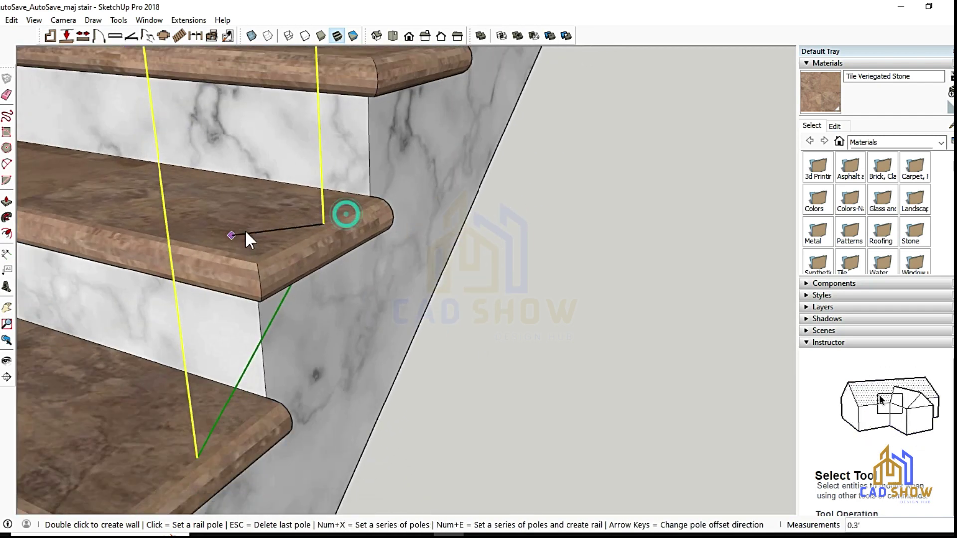
Step: Add rail poles further up the stair to complete the type C railing, then inspect it
{"action": "middle_click_drag", "start_coordinate": [244, 229], "coordinate": [342, 171]}
{"action": "scroll", "coordinate": [356, 140], "scroll_direction": "up", "scroll_amount": 2}
{"action": "scroll", "coordinate": [367, 114], "scroll_direction": "down", "scroll_amount": 2}
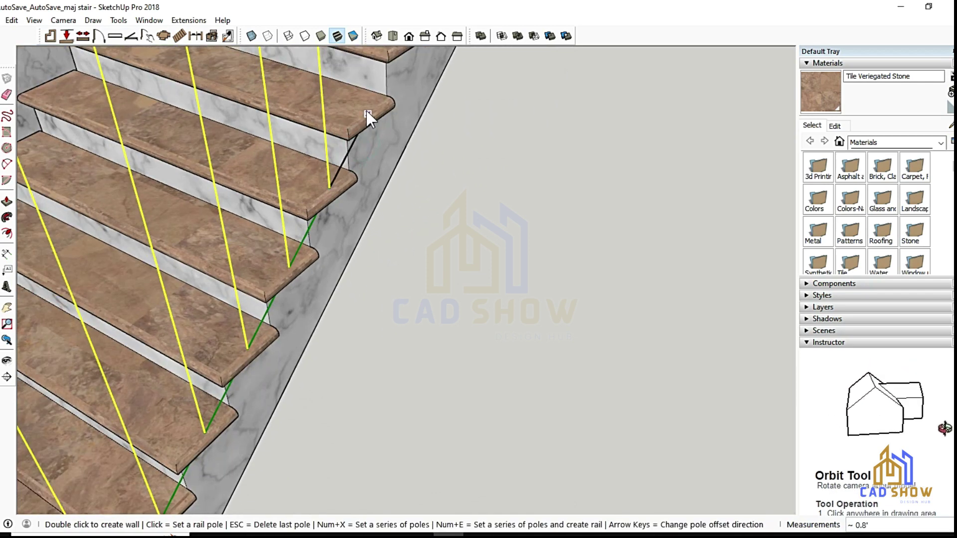
{"action": "scroll", "coordinate": [300, 180], "scroll_direction": "down", "scroll_amount": 1}
{"action": "scroll", "coordinate": [345, 123], "scroll_direction": "down", "scroll_amount": 2}
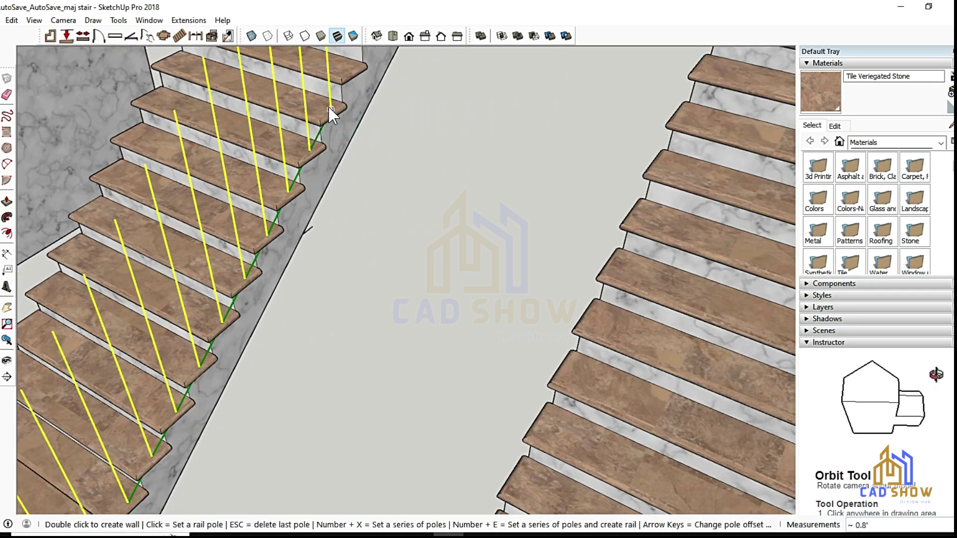
{"action": "scroll", "coordinate": [351, 68], "scroll_direction": "down", "scroll_amount": 2}
{"action": "scroll", "coordinate": [282, 211], "scroll_direction": "up", "scroll_amount": 3}
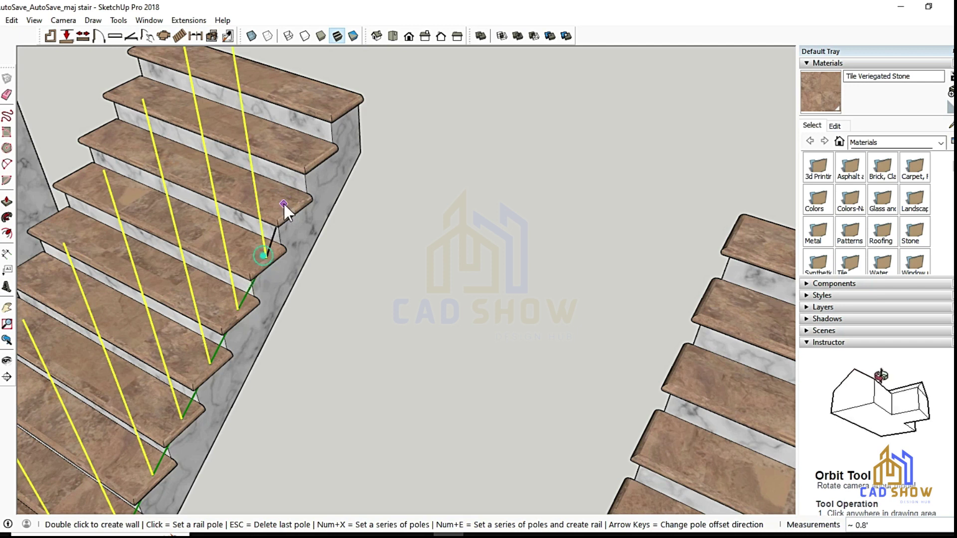
{"action": "left_click", "coordinate": [321, 162]}
{"action": "left_click", "coordinate": [344, 103]}
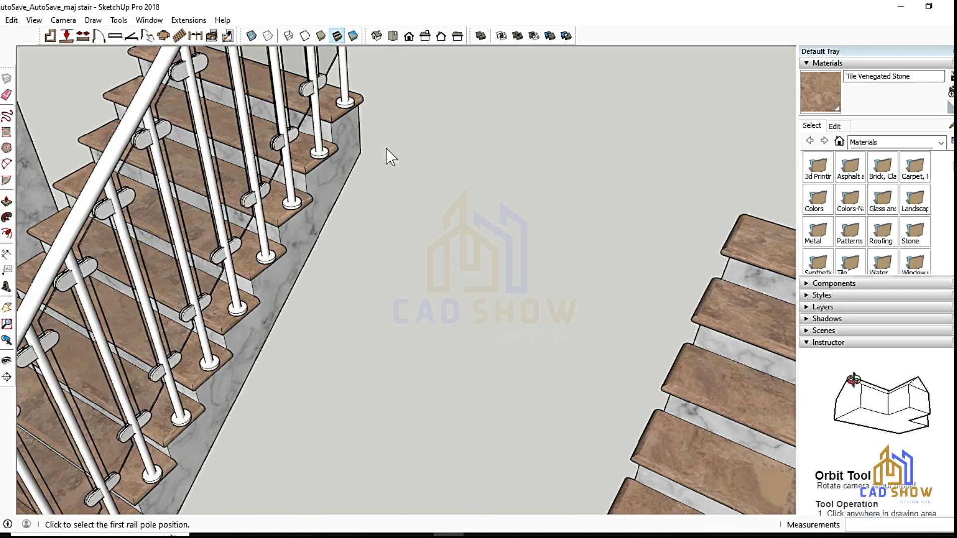
{"action": "middle_click_drag", "start_coordinate": [303, 316], "coordinate": [435, 244]}
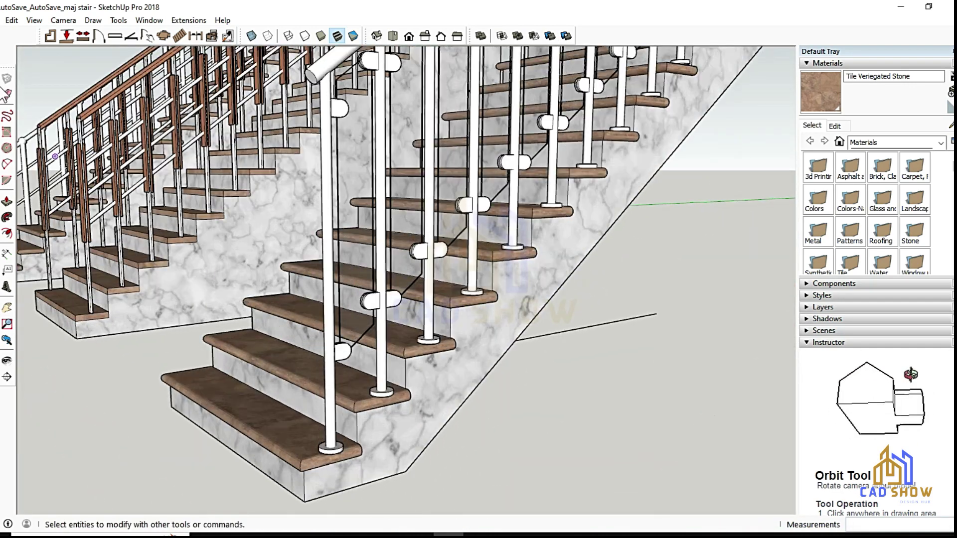
{"action": "key", "text": "m"}
{"action": "scroll", "coordinate": [295, 466], "scroll_direction": "up", "scroll_amount": 3}
{"action": "scroll", "coordinate": [294, 466], "scroll_direction": "up", "scroll_amount": 2}
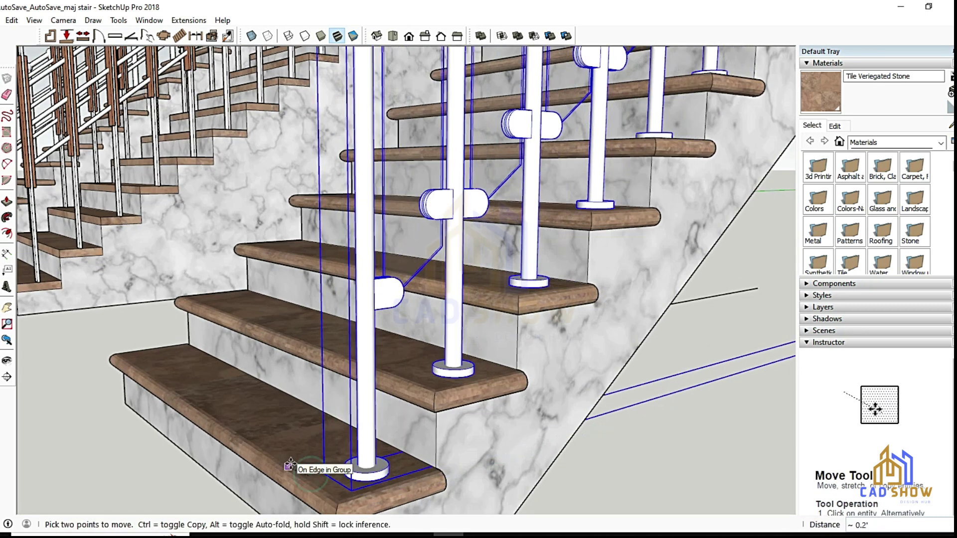
{"action": "scroll", "coordinate": [294, 465], "scroll_direction": "up", "scroll_amount": 2}
{"action": "scroll", "coordinate": [295, 465], "scroll_direction": "up", "scroll_amount": 2}
{"action": "scroll", "coordinate": [295, 466], "scroll_direction": "up", "scroll_amount": 2}
{"action": "scroll", "coordinate": [293, 466], "scroll_direction": "up", "scroll_amount": 1}
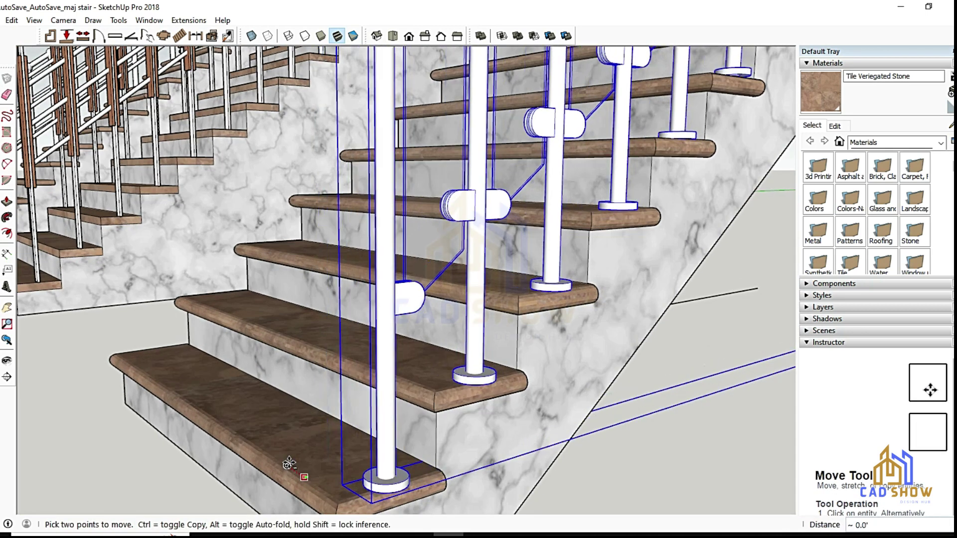
{"action": "scroll", "coordinate": [289, 463], "scroll_direction": "up", "scroll_amount": 3}
{"action": "scroll", "coordinate": [283, 459], "scroll_direction": "up", "scroll_amount": 2}
{"action": "scroll", "coordinate": [303, 472], "scroll_direction": "down", "scroll_amount": 5}
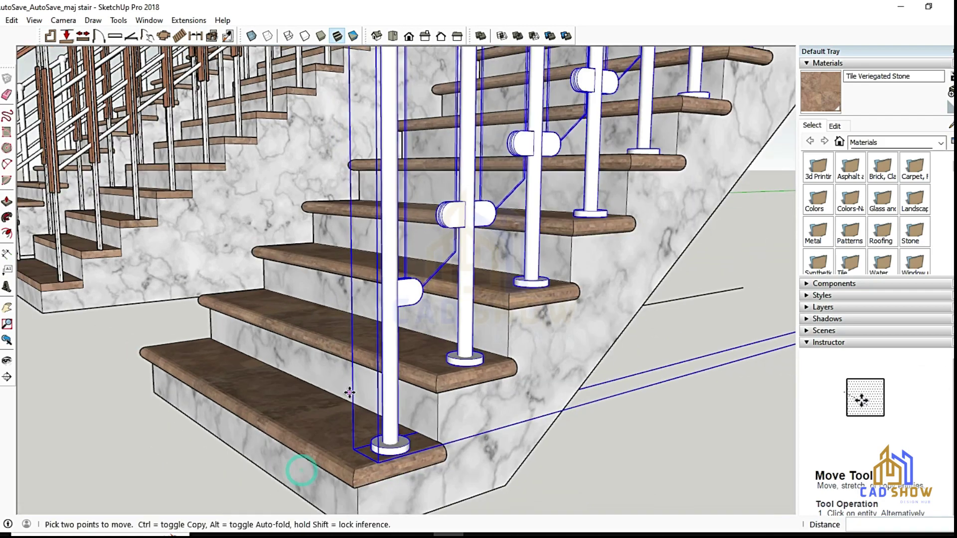
{"action": "scroll", "coordinate": [349, 392], "scroll_direction": "down", "scroll_amount": 3}
{"action": "key", "text": "space"}
{"action": "scroll", "coordinate": [638, 393], "scroll_direction": "down", "scroll_amount": 3}
{"action": "scroll", "coordinate": [430, 318], "scroll_direction": "down", "scroll_amount": 5}
{"action": "scroll", "coordinate": [578, 265], "scroll_direction": "up", "scroll_amount": 2}
{"action": "scroll", "coordinate": [417, 344], "scroll_direction": "up", "scroll_amount": 5}
Step: Start a new MajRail railing and accept the rail information settings
{"action": "left_click", "coordinate": [201, 84]}
{"action": "left_click", "coordinate": [417, 312]}
{"action": "scroll", "coordinate": [429, 319], "scroll_direction": "up", "scroll_amount": 3}
{"action": "left_click", "coordinate": [433, 339]}
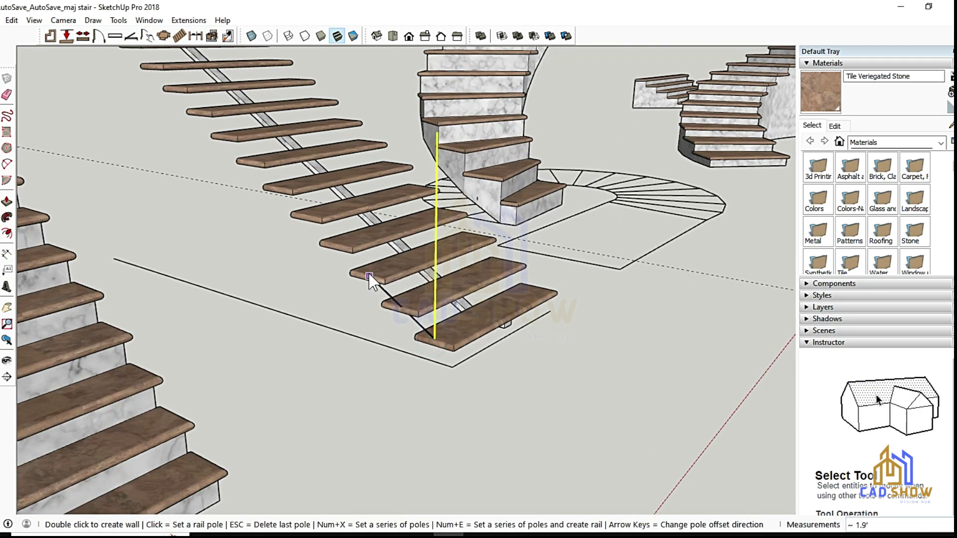
Step: Set poles on the open-tread stair's tread ends to build the glass-panel railing, then view it
{"action": "scroll", "coordinate": [307, 216], "scroll_direction": "up", "scroll_amount": 2}
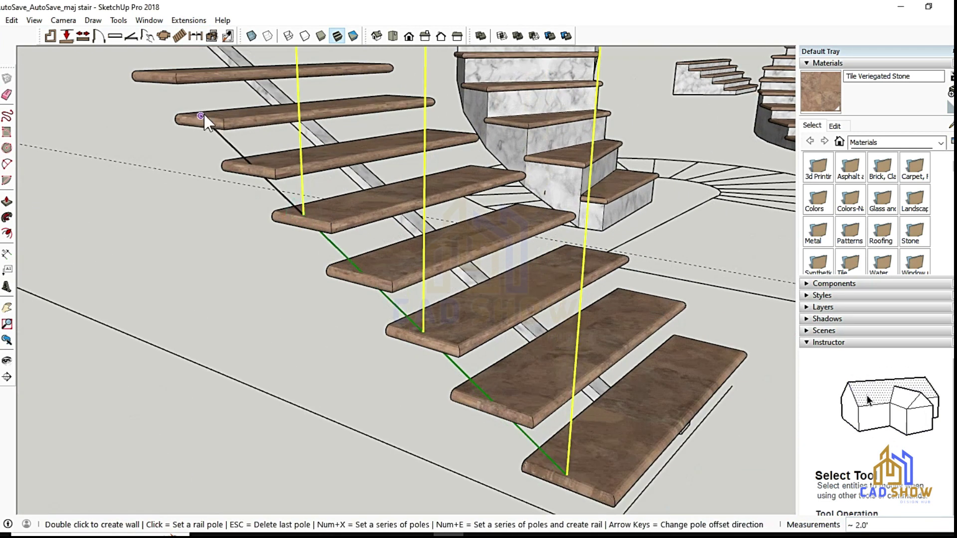
{"action": "scroll", "coordinate": [438, 329], "scroll_direction": "down", "scroll_amount": 4}
{"action": "scroll", "coordinate": [296, 271], "scroll_direction": "up", "scroll_amount": 4}
{"action": "scroll", "coordinate": [295, 218], "scroll_direction": "up", "scroll_amount": 1}
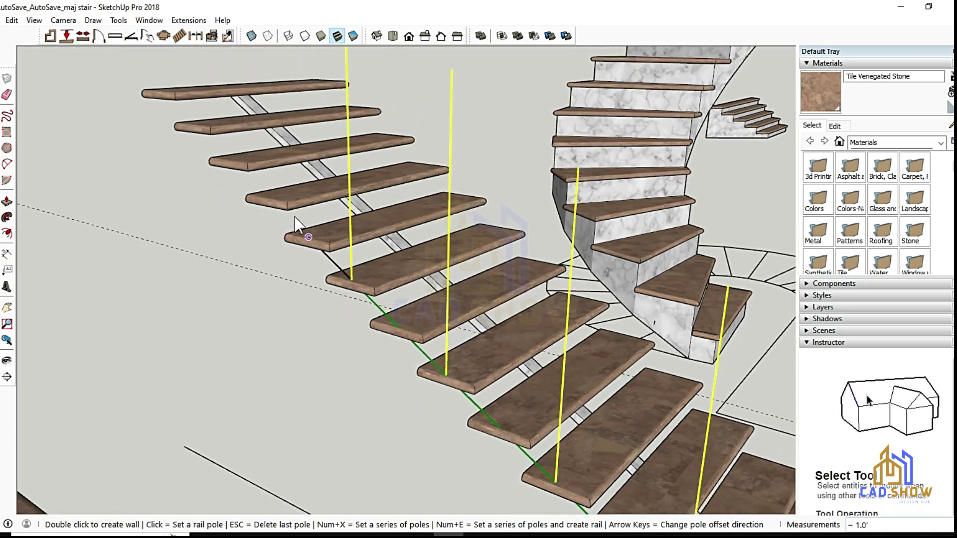
{"action": "scroll", "coordinate": [331, 256], "scroll_direction": "up", "scroll_amount": 2}
{"action": "scroll", "coordinate": [148, 105], "scroll_direction": "down", "scroll_amount": 1}
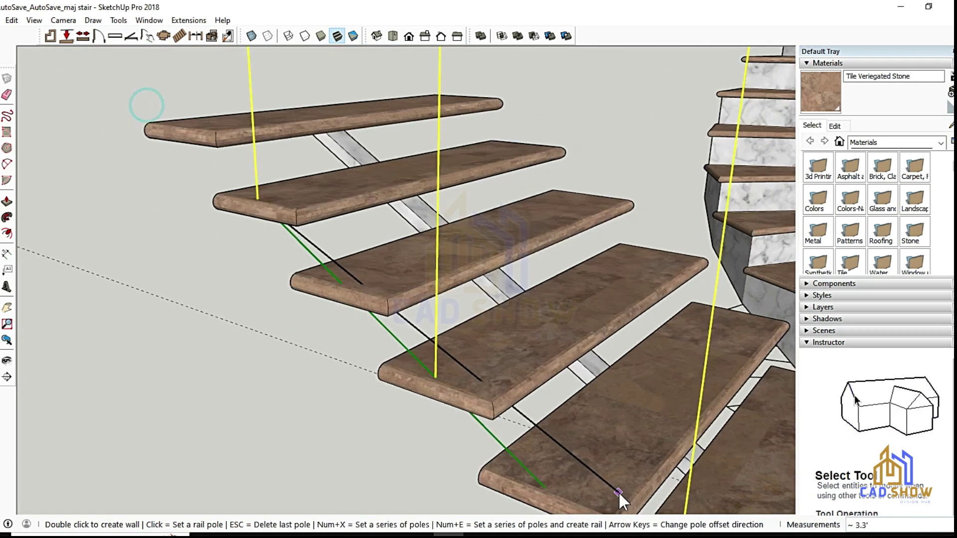
{"action": "scroll", "coordinate": [284, 215], "scroll_direction": "up", "scroll_amount": 2}
{"action": "left_click", "coordinate": [288, 215]}
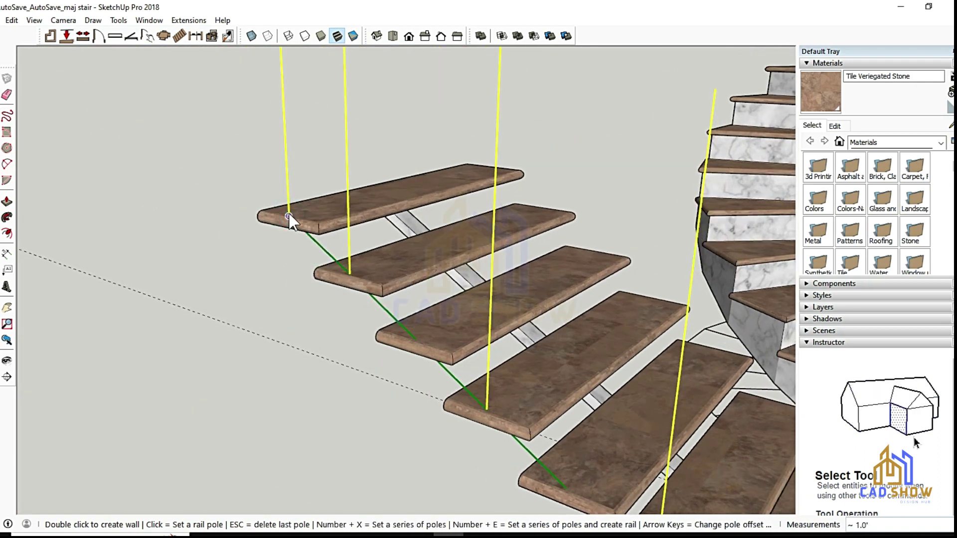
{"action": "double_click", "coordinate": [328, 193]}
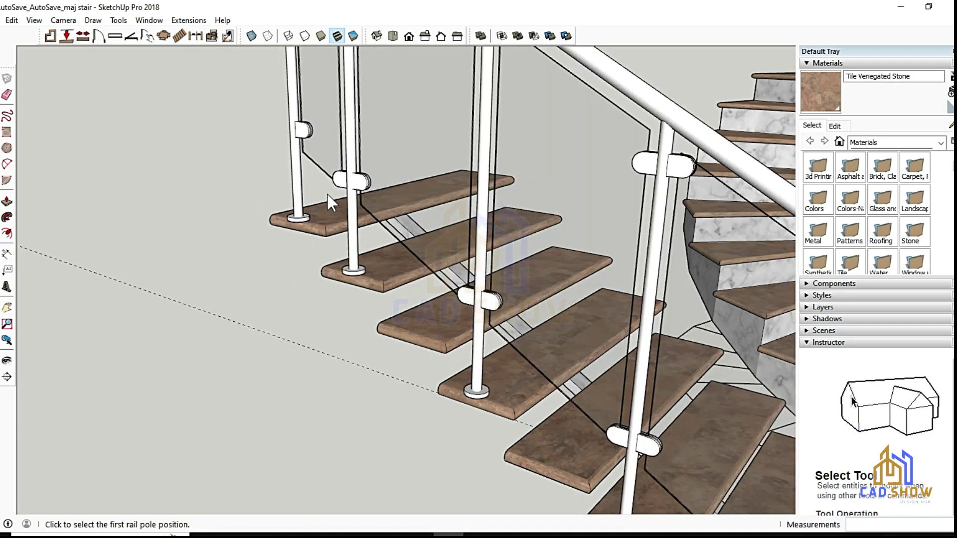
{"action": "scroll", "coordinate": [327, 193], "scroll_direction": "down", "scroll_amount": 5}
{"action": "mouse_move", "coordinate": [327, 193]}
{"action": "middle_mouse_down"}
{"action": "mouse_move", "coordinate": [249, 380]}
{"action": "mouse_move", "coordinate": [169, 332]}
{"action": "mouse_move", "coordinate": [548, 260]}
{"action": "middle_mouse_up"}
{"action": "scroll", "coordinate": [169, 332], "scroll_direction": "down", "scroll_amount": 5}
{"action": "scroll", "coordinate": [549, 260], "scroll_direction": "up", "scroll_amount": 5}
Step: Launch MajRail again, keeping Rail Type C, and accept the settings
{"action": "left_click", "coordinate": [187, 19]}
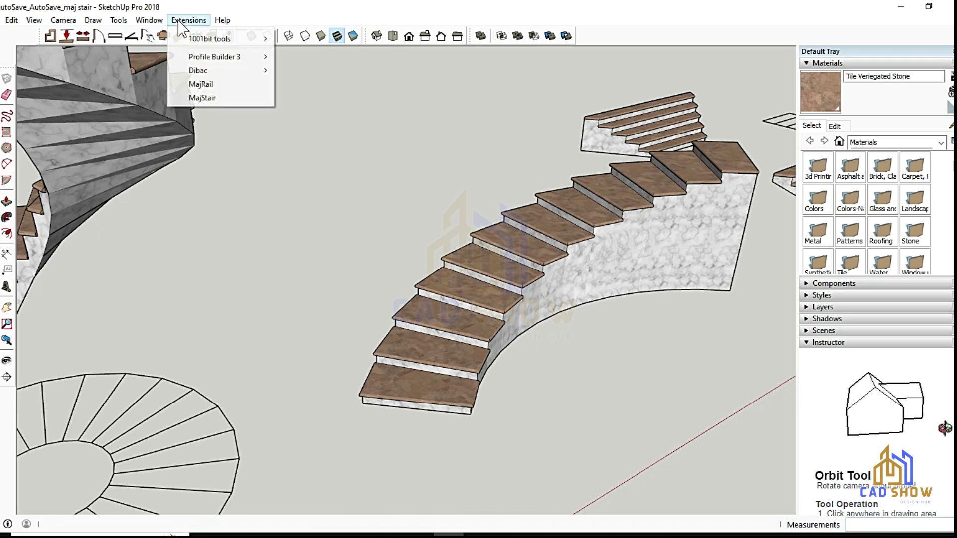
{"action": "left_click", "coordinate": [200, 83]}
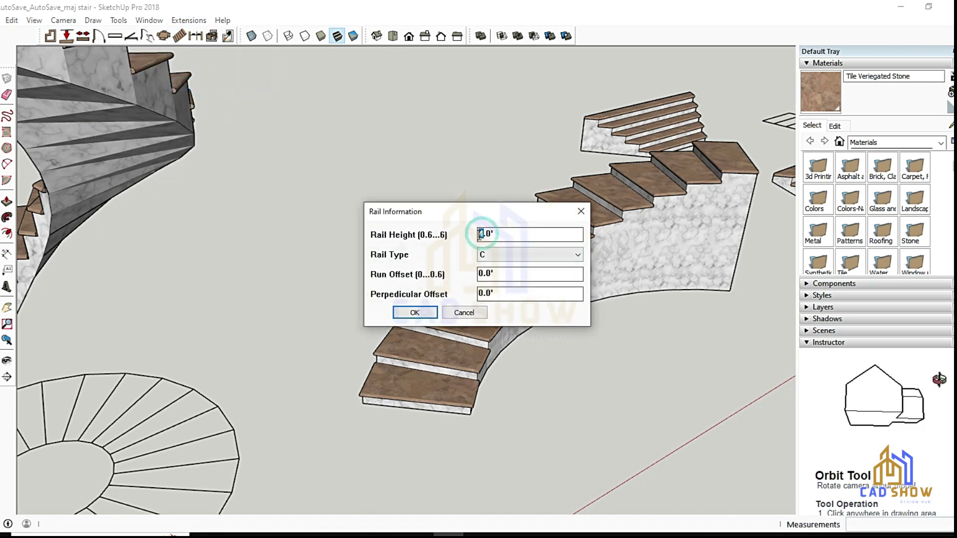
{"action": "left_click", "coordinate": [414, 313]}
{"action": "scroll", "coordinate": [478, 384], "scroll_direction": "up", "scroll_amount": 3}
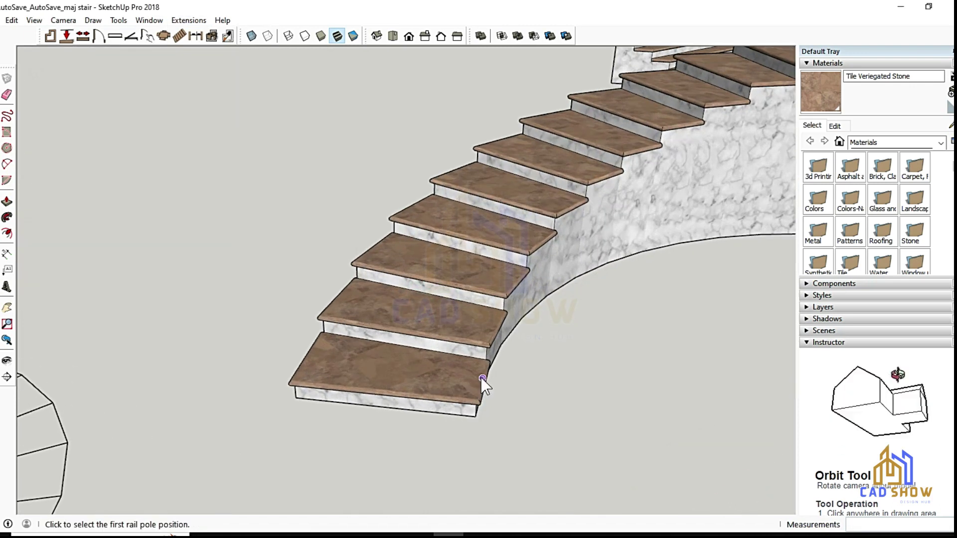
Step: Place poles along the curved stair's outer edge to create the curved railing
{"action": "left_click", "coordinate": [516, 278]}
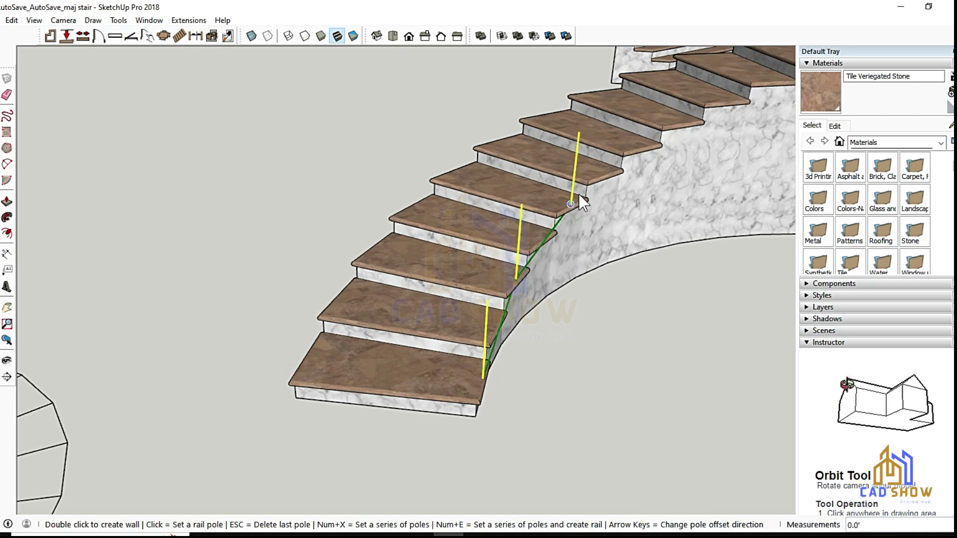
{"action": "left_click", "coordinate": [641, 145]}
{"action": "middle_click_drag", "start_coordinate": [528, 200], "coordinate": [688, 152]}
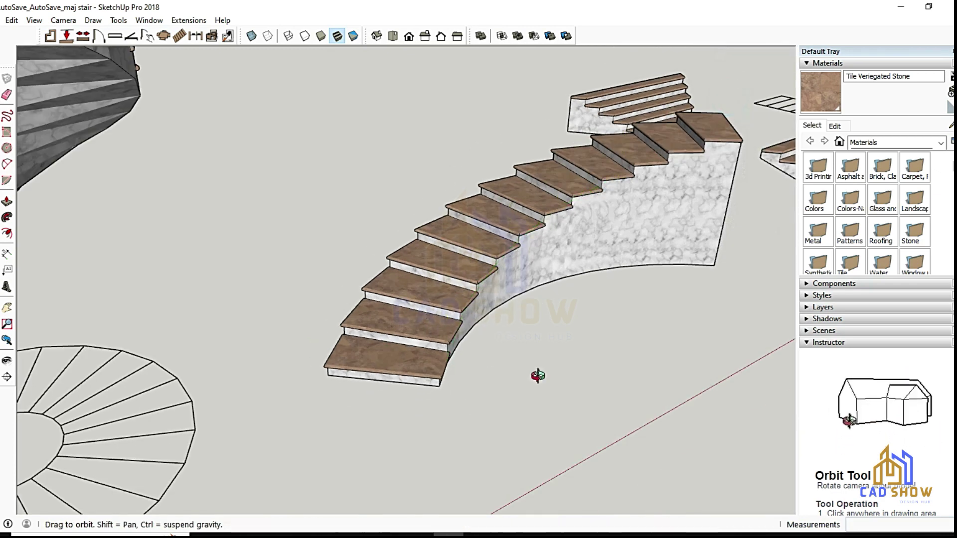
{"action": "left_click", "coordinate": [686, 147]}
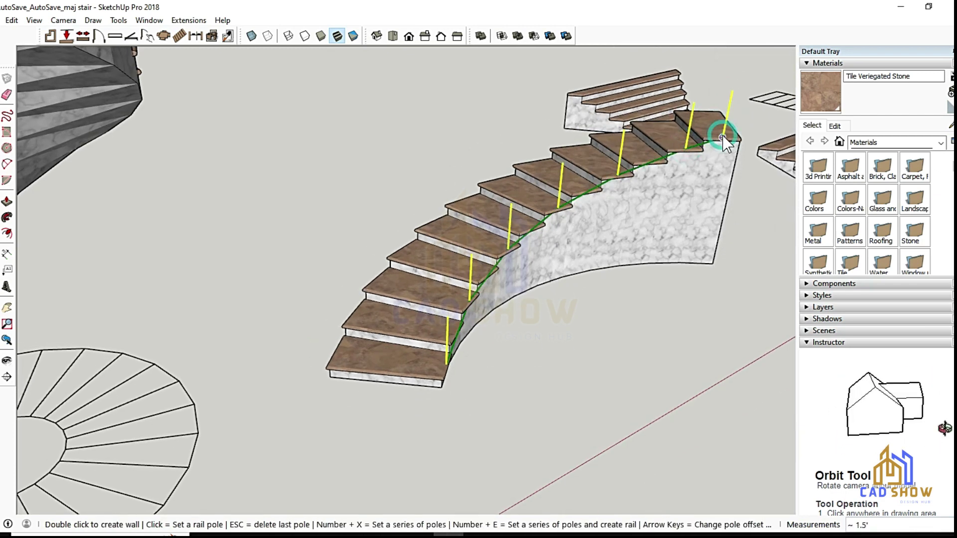
{"action": "double_click", "coordinate": [469, 402]}
{"action": "scroll", "coordinate": [467, 344], "scroll_direction": "up", "scroll_amount": 3}
Step: Orbit around the new curved railing and frame the wide straight stair flight
{"action": "middle_click_drag", "start_coordinate": [466, 342], "coordinate": [257, 338]}
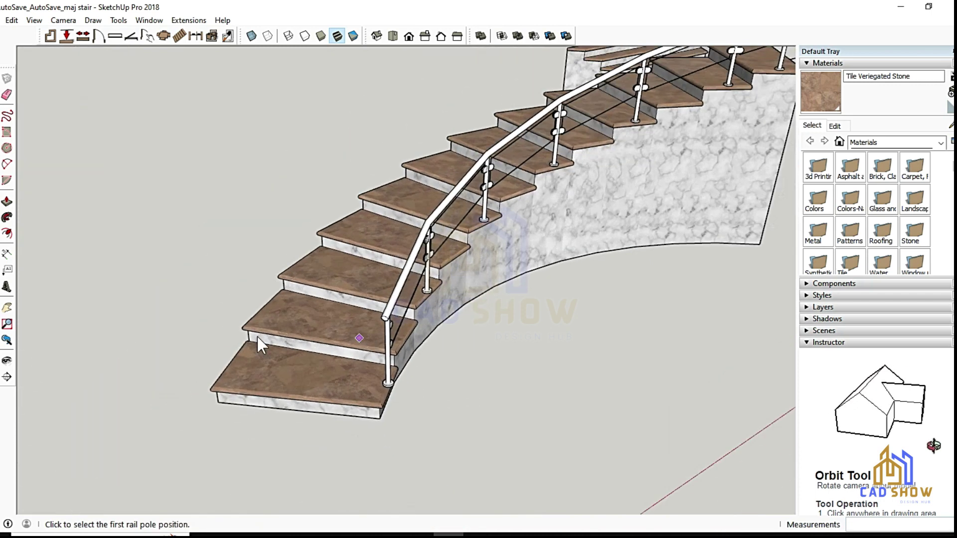
{"action": "key", "text": "space"}
{"action": "middle_click_drag", "start_coordinate": [384, 382], "coordinate": [360, 380]}
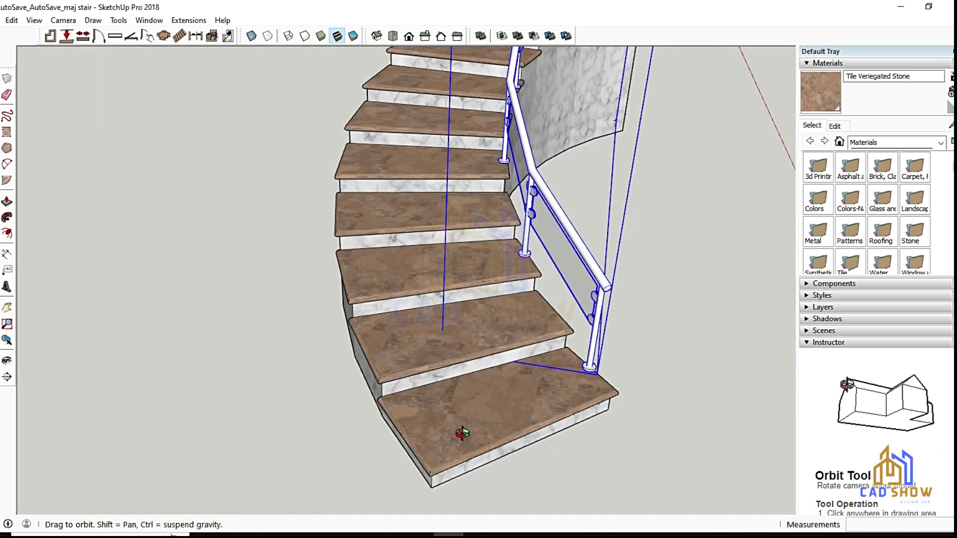
{"action": "scroll", "coordinate": [359, 380], "scroll_direction": "down", "scroll_amount": 5}
{"action": "middle_click_drag", "start_coordinate": [158, 379], "coordinate": [203, 342]}
{"action": "scroll", "coordinate": [496, 307], "scroll_direction": "up", "scroll_amount": 5}
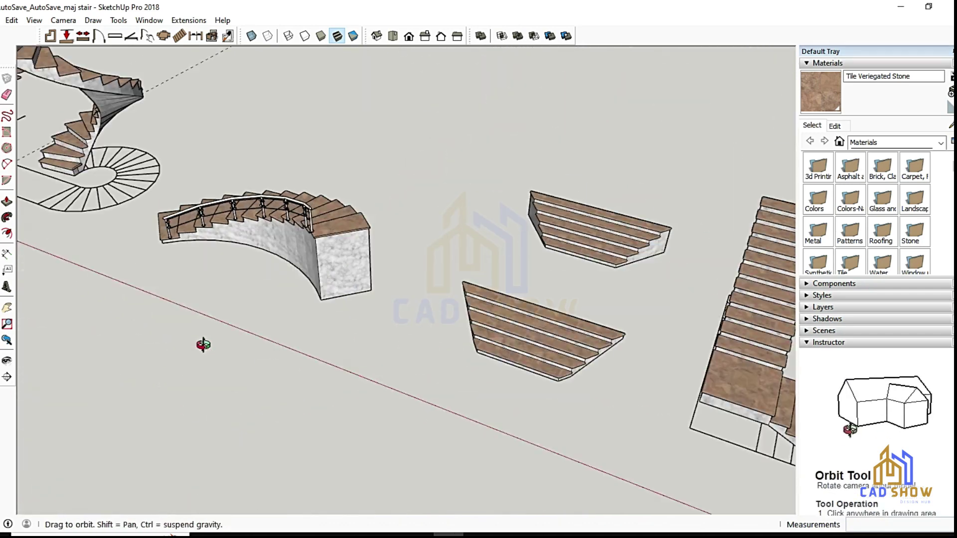
{"action": "mouse_move", "coordinate": [495, 309]}
{"action": "middle_mouse_down"}
{"action": "mouse_move", "coordinate": [488, 196]}
{"action": "mouse_move", "coordinate": [406, 380]}
{"action": "middle_mouse_up"}
Step: Launch MajRail with Rail Type A and confirm the settings
{"action": "left_click", "coordinate": [189, 20]}
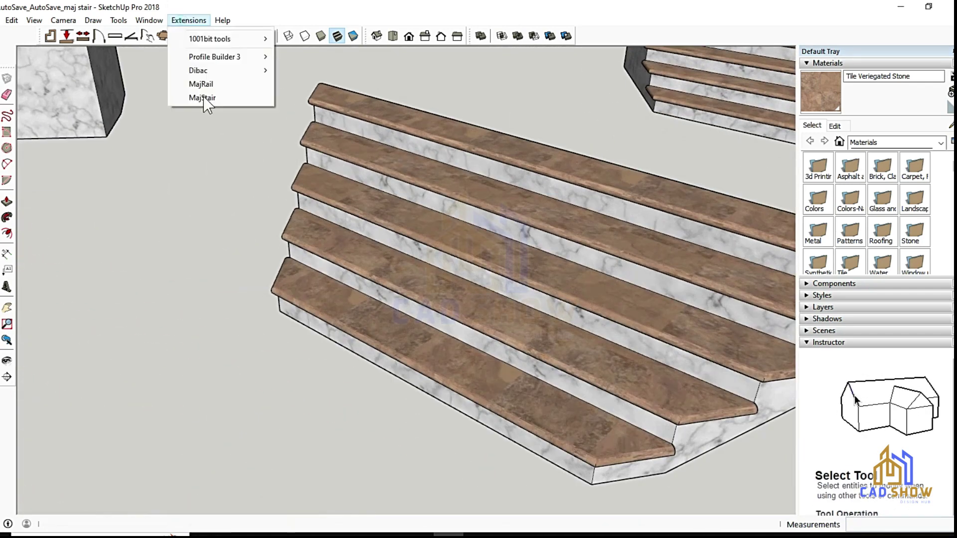
{"action": "left_click", "coordinate": [209, 84]}
{"action": "left_click", "coordinate": [495, 257]}
{"action": "left_click", "coordinate": [490, 270]}
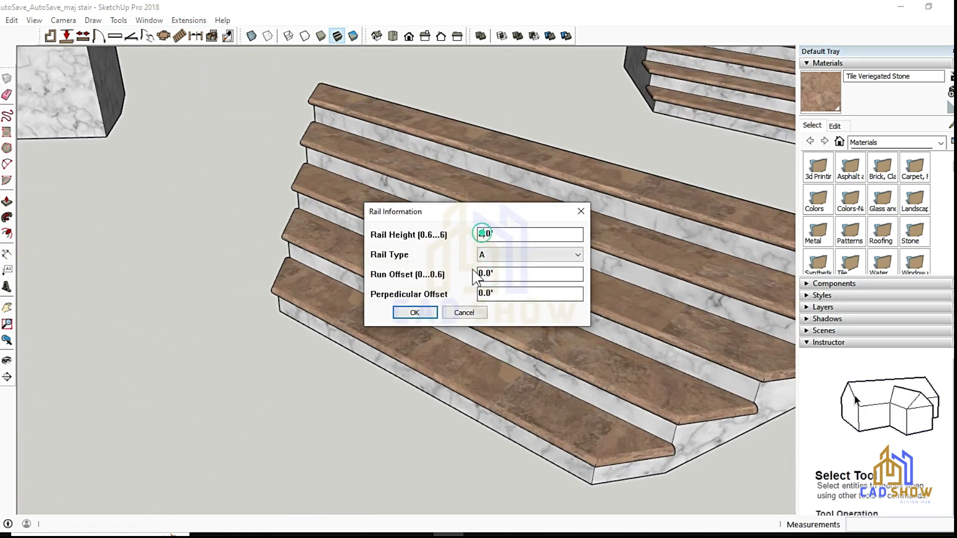
{"action": "key", "text": "Return"}
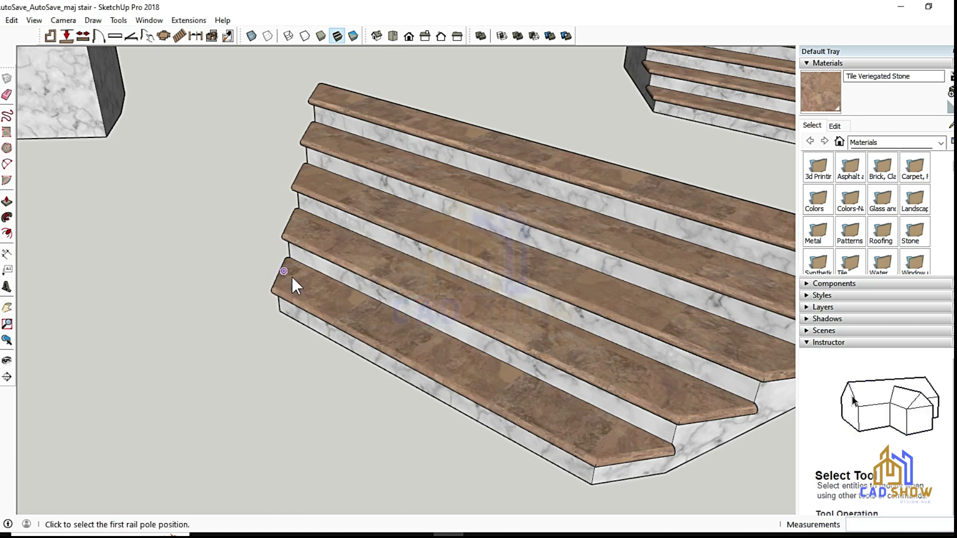
Step: Place poles along the wide stair's left end to build the ball-topped balustrade
{"action": "left_click", "coordinate": [289, 276]}
{"action": "scroll", "coordinate": [296, 222], "scroll_direction": "up", "scroll_amount": 3}
{"action": "left_click", "coordinate": [296, 220]}
{"action": "scroll", "coordinate": [309, 125], "scroll_direction": "down", "scroll_amount": 3}
{"action": "left_click", "coordinate": [326, 135]}
{"action": "double_click", "coordinate": [336, 85]}
{"action": "scroll", "coordinate": [356, 307], "scroll_direction": "up", "scroll_amount": 3}
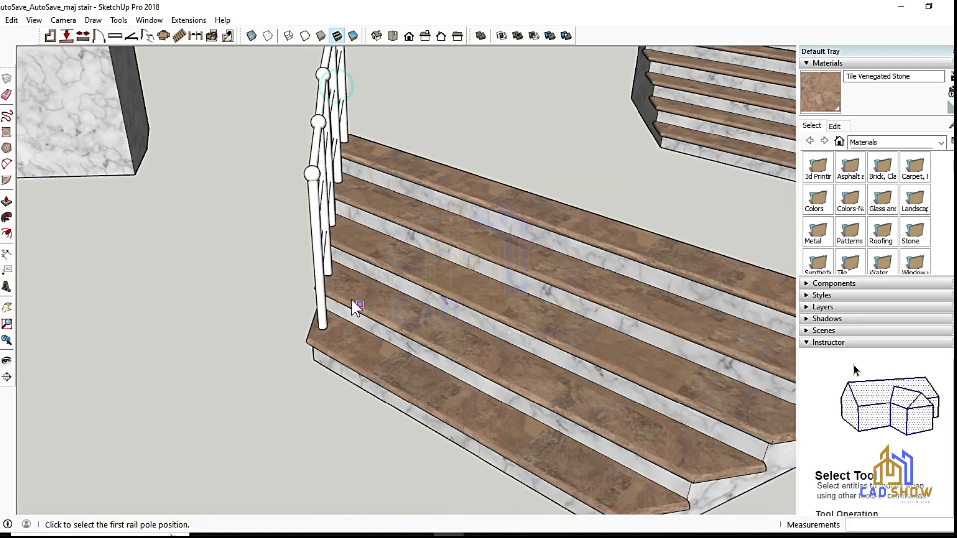
{"action": "scroll", "coordinate": [357, 307], "scroll_direction": "down", "scroll_amount": 3}
{"action": "middle_click_drag", "start_coordinate": [364, 348], "coordinate": [502, 374]}
{"action": "scroll", "coordinate": [502, 374], "scroll_direction": "up", "scroll_amount": 2}
{"action": "middle_click_drag", "start_coordinate": [517, 333], "coordinate": [167, 13]}
Step: Close the accidentally opened stair generator and relaunch MajRail with Rail Type B
{"action": "left_click", "coordinate": [189, 20]}
{"action": "left_click", "coordinate": [194, 98]}
{"action": "left_click", "coordinate": [227, 287]}
{"action": "left_click", "coordinate": [189, 20]}
{"action": "left_click", "coordinate": [194, 86]}
{"action": "left_click", "coordinate": [509, 257]}
{"action": "left_click", "coordinate": [499, 271]}
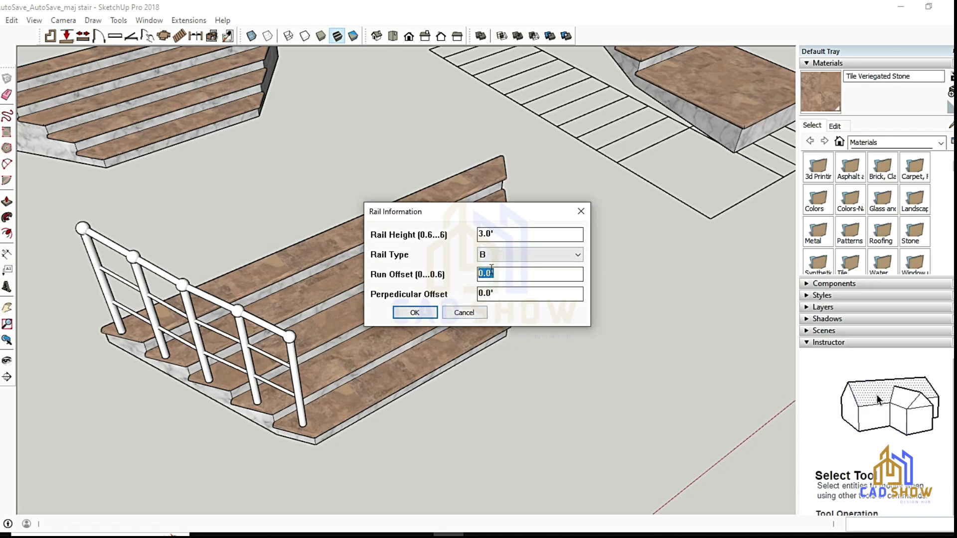
{"action": "key", "text": "Return"}
Step: Create the Type B wood-post rail with white bars on the stair's right end
{"action": "scroll", "coordinate": [511, 313], "scroll_direction": "up", "scroll_amount": 2}
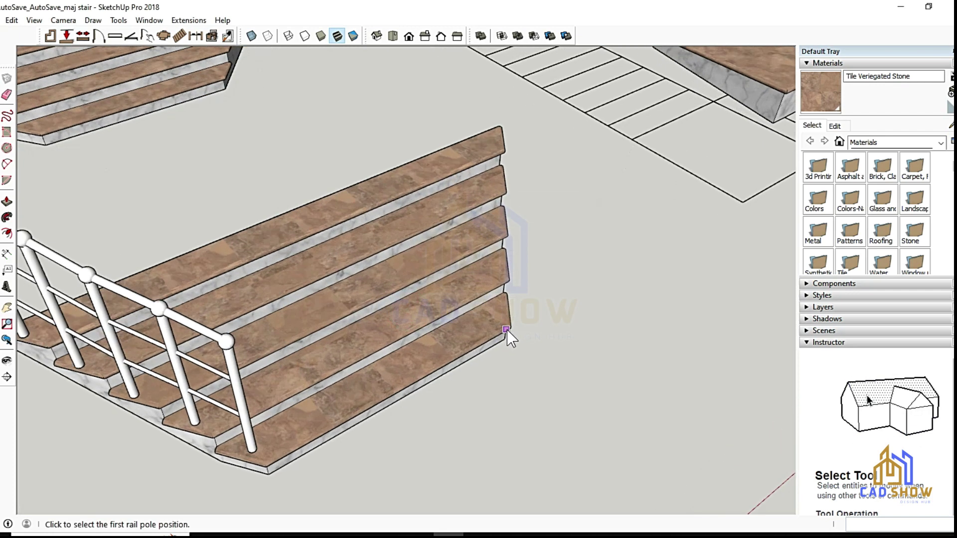
{"action": "scroll", "coordinate": [504, 272], "scroll_direction": "up", "scroll_amount": 2}
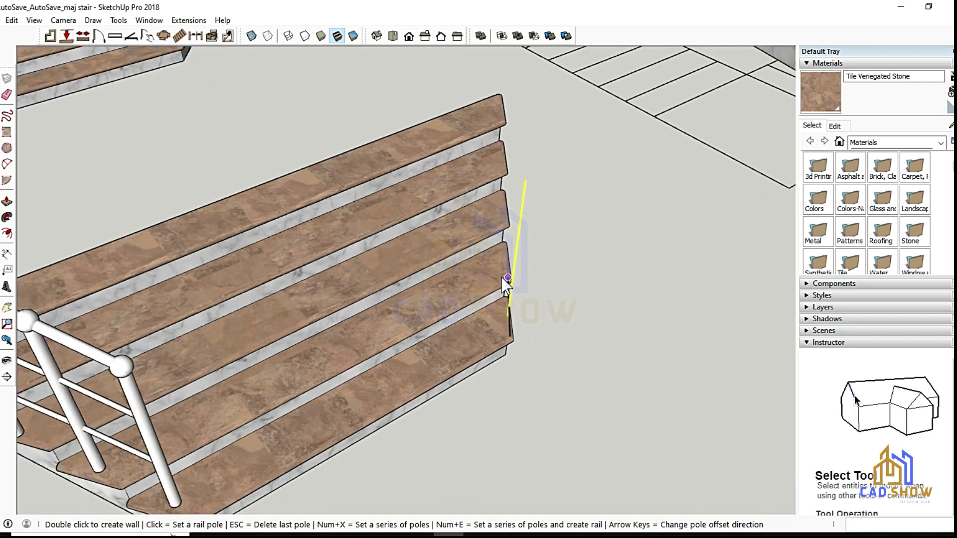
{"action": "scroll", "coordinate": [511, 282], "scroll_direction": "up", "scroll_amount": 1}
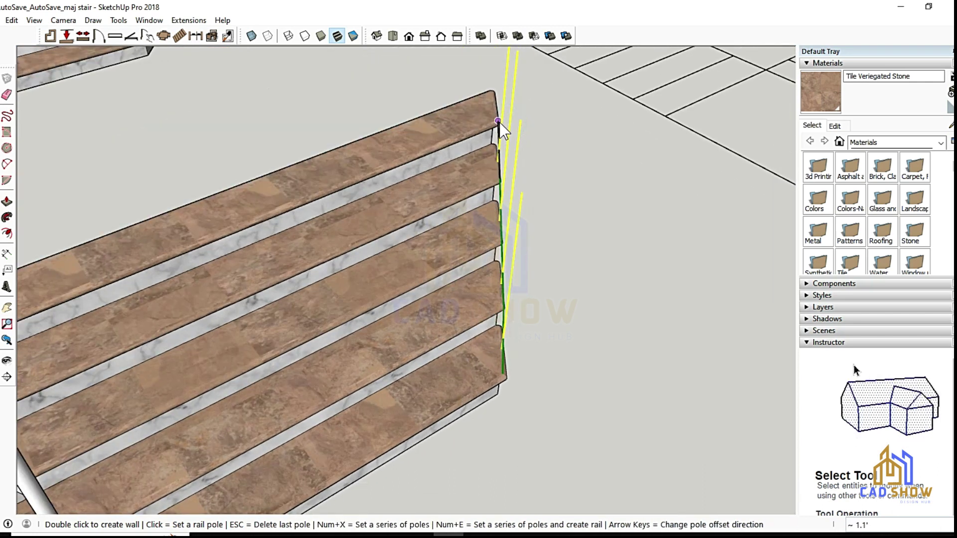
{"action": "double_click", "coordinate": [498, 127]}
{"action": "mouse_move", "coordinate": [528, 336]}
{"action": "middle_mouse_down"}
{"action": "mouse_move", "coordinate": [281, 313]}
{"action": "mouse_move", "coordinate": [286, 235]}
{"action": "middle_mouse_up"}
{"action": "key", "text": "space"}
Step: Select the new wood-post rail for moving and orbit to a new angle on the stairs
{"action": "left_click", "coordinate": [286, 235]}
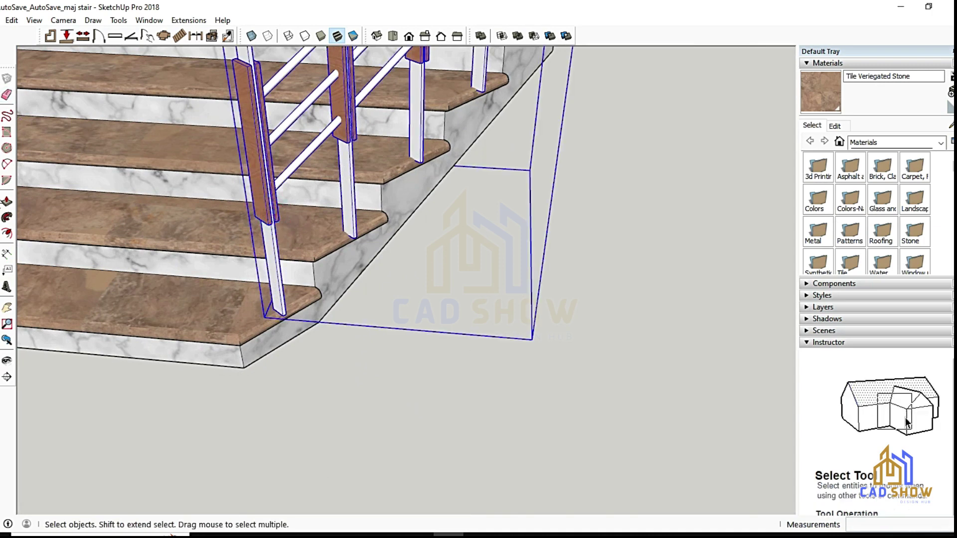
{"action": "key", "text": "m"}
{"action": "scroll", "coordinate": [256, 316], "scroll_direction": "up", "scroll_amount": 2}
{"action": "mouse_move", "coordinate": [253, 299]}
{"action": "middle_mouse_down"}
{"action": "mouse_move", "coordinate": [282, 393]}
{"action": "mouse_move", "coordinate": [313, 325]}
{"action": "mouse_move", "coordinate": [367, 342]}
{"action": "middle_mouse_up"}
{"action": "key", "text": "space"}
{"action": "scroll", "coordinate": [282, 392], "scroll_direction": "down", "scroll_amount": 3}
{"action": "scroll", "coordinate": [313, 325], "scroll_direction": "down", "scroll_amount": 5}
{"action": "scroll", "coordinate": [367, 342], "scroll_direction": "down", "scroll_amount": 3}
Step: Draw the floor outline's edges and close its gap with an arc bay
{"action": "key", "text": "r"}
{"action": "key", "text": "l"}
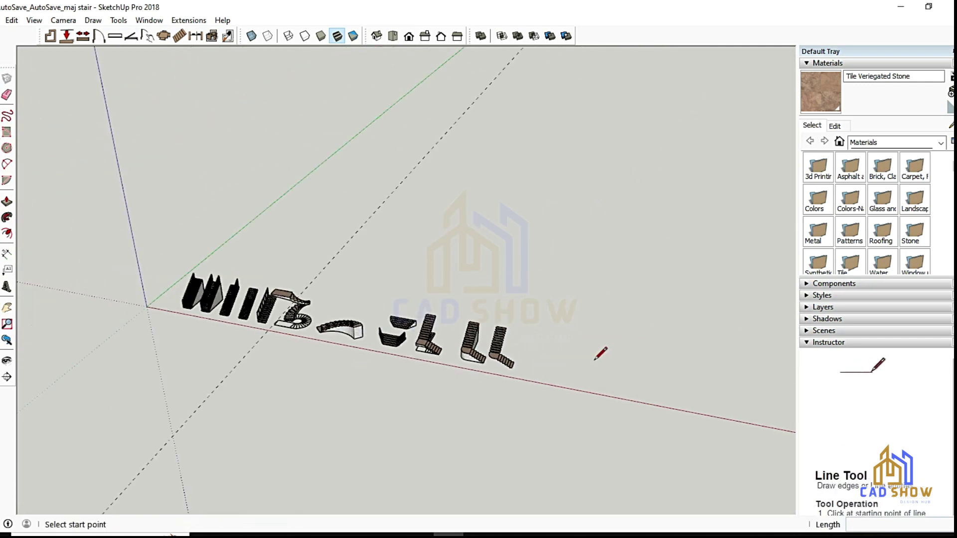
{"action": "scroll", "coordinate": [594, 360], "scroll_direction": "up", "scroll_amount": 5}
{"action": "left_click", "coordinate": [466, 291]}
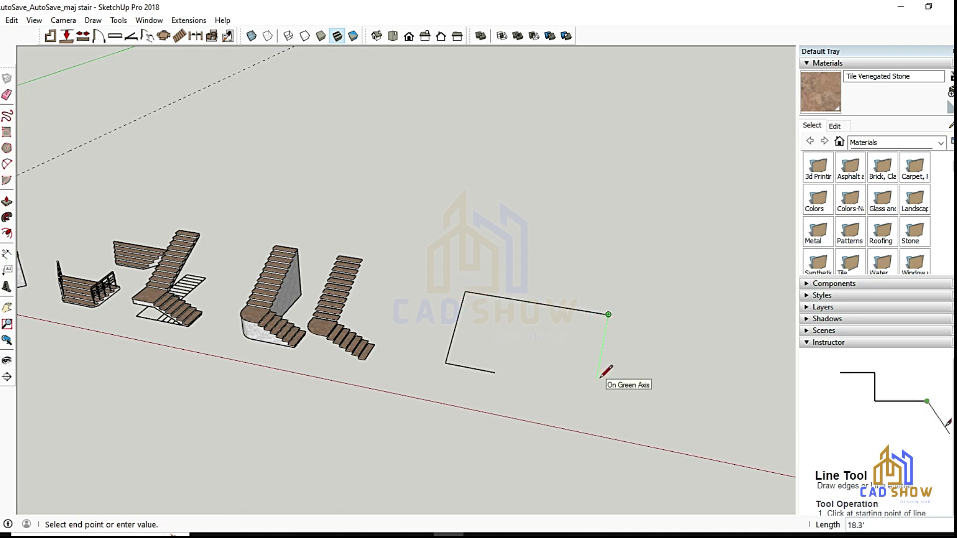
{"action": "key", "text": "space"}
{"action": "key", "text": "a"}
{"action": "left_click", "coordinate": [494, 373]}
{"action": "left_click", "coordinate": [551, 383]}
{"action": "left_click", "coordinate": [514, 396]}
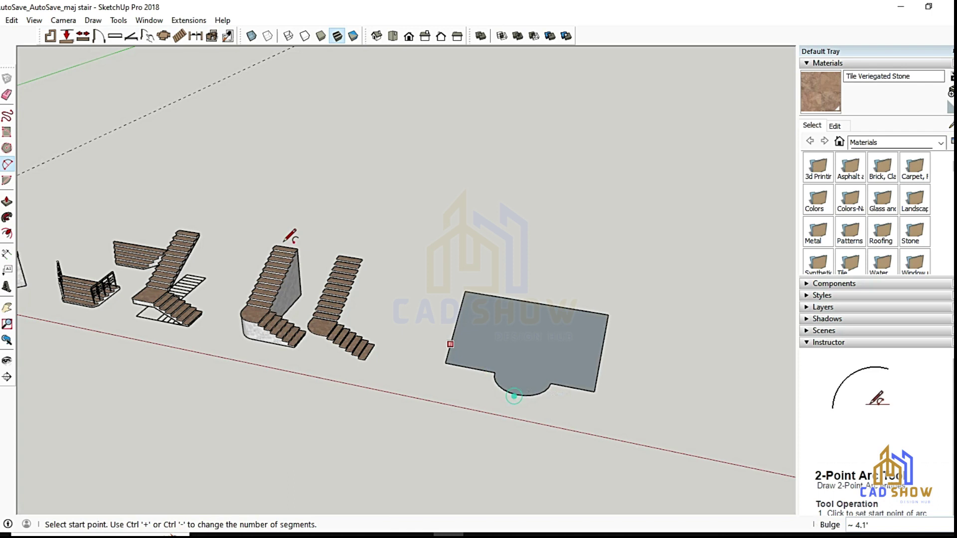
{"action": "key", "text": "space"}
Step: Select the whole floor outline and place a copy of it to the right
{"action": "scroll", "coordinate": [510, 362], "scroll_direction": "up", "scroll_amount": 4}
{"action": "middle_click_drag", "start_coordinate": [619, 310], "coordinate": [423, 352]}
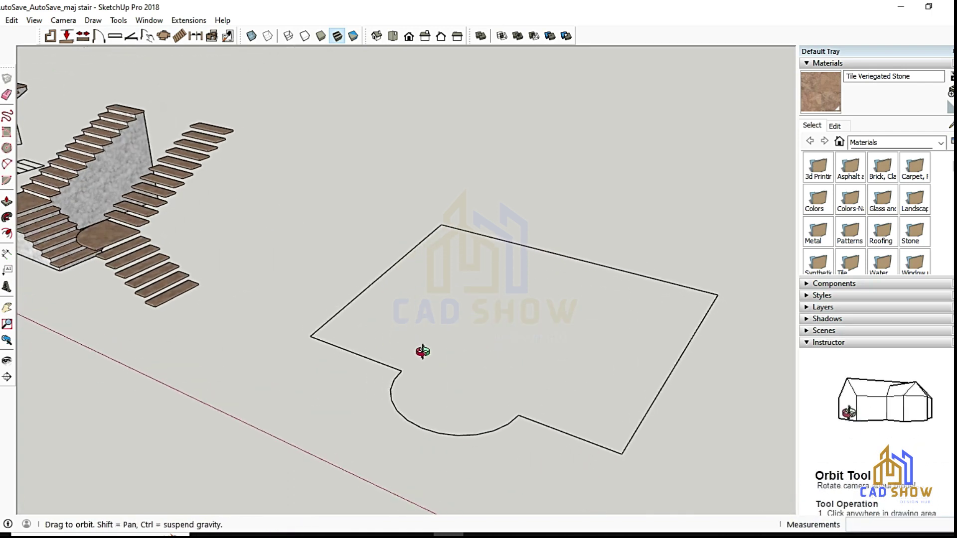
{"action": "scroll", "coordinate": [374, 263], "scroll_direction": "down", "scroll_amount": 3}
{"action": "middle_click_drag", "start_coordinate": [374, 262], "coordinate": [355, 203]}
{"action": "left_click_drag", "start_coordinate": [355, 203], "coordinate": [577, 396]}
{"action": "key", "text": "m"}
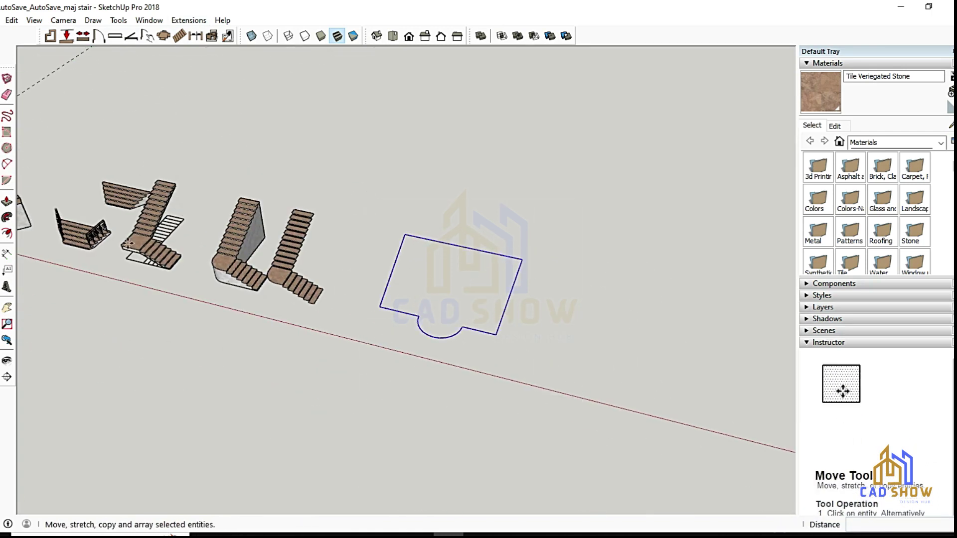
{"action": "left_click", "coordinate": [373, 372], "text": "ctrl"}
{"action": "left_click", "coordinate": [574, 433]}
{"action": "mouse_move", "coordinate": [573, 427]}
{"action": "middle_mouse_down"}
{"action": "mouse_move", "coordinate": [406, 387]}
{"action": "mouse_move", "coordinate": [442, 256]}
{"action": "middle_mouse_up"}
{"action": "scroll", "coordinate": [442, 256], "scroll_direction": "up", "scroll_amount": 3}
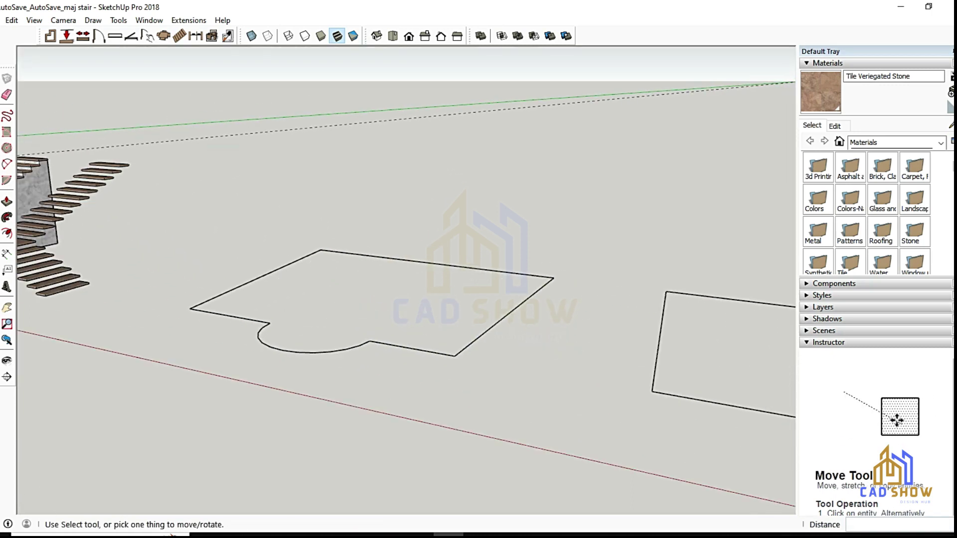
{"action": "scroll", "coordinate": [278, 350], "scroll_direction": "up", "scroll_amount": 3}
Step: Launch MajRail for the floor outline, choose a rail type and confirm the settings
{"action": "key", "text": "space"}
{"action": "left_click", "coordinate": [189, 20]}
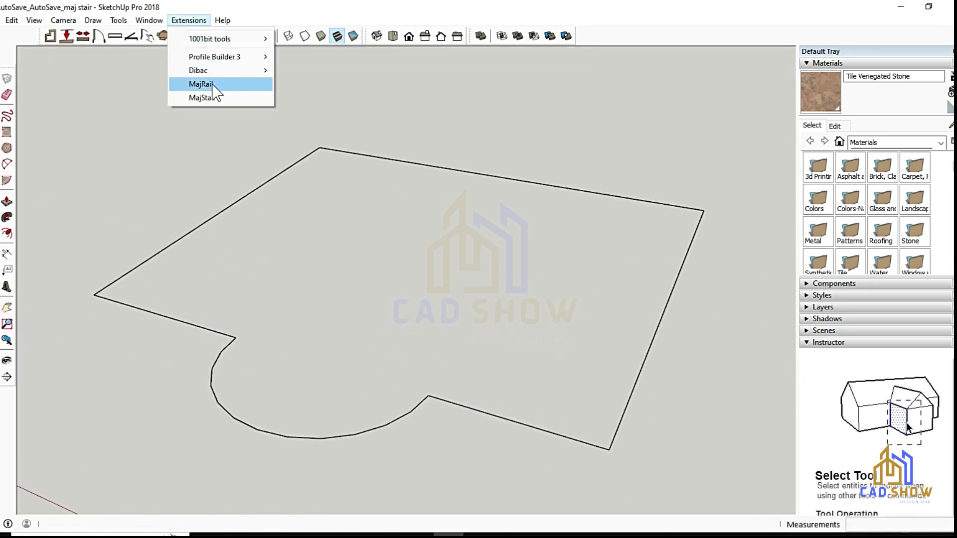
{"action": "left_click", "coordinate": [213, 83]}
{"action": "left_click", "coordinate": [577, 254]}
{"action": "left_click", "coordinate": [529, 265]}
{"action": "left_click", "coordinate": [419, 313]}
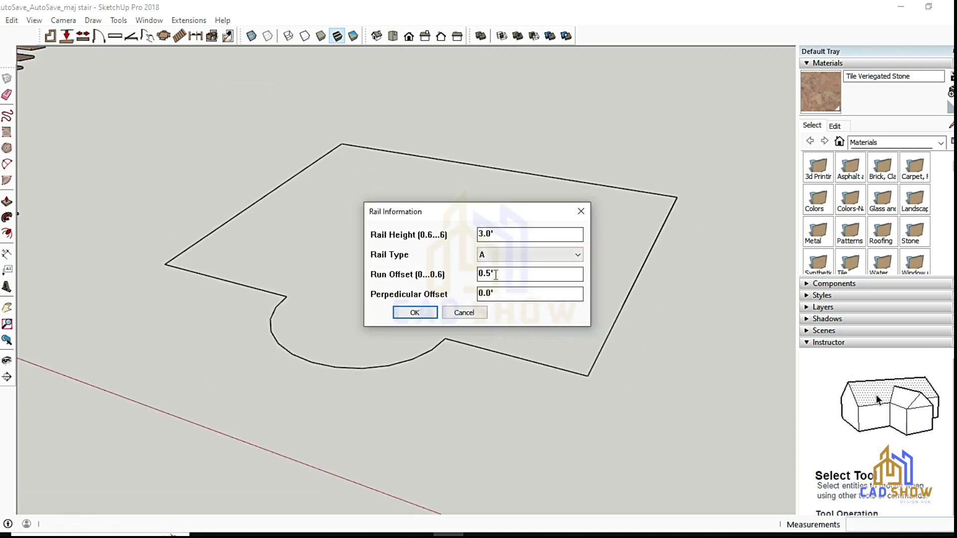
{"action": "left_click", "coordinate": [415, 313]}
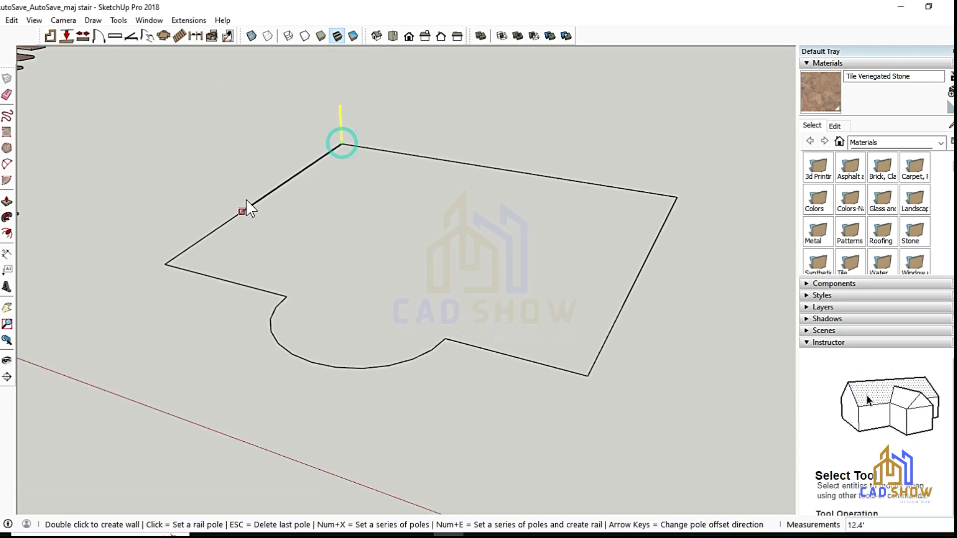
Step: Place poles at the outline's corner and curved bay to create the three-bar railing
{"action": "left_click", "coordinate": [177, 256]}
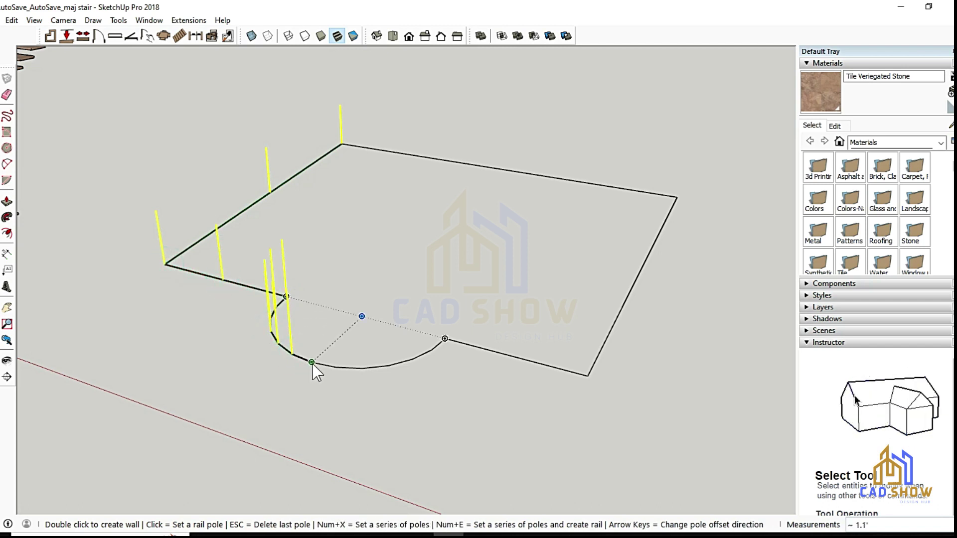
{"action": "left_click", "coordinate": [386, 367]}
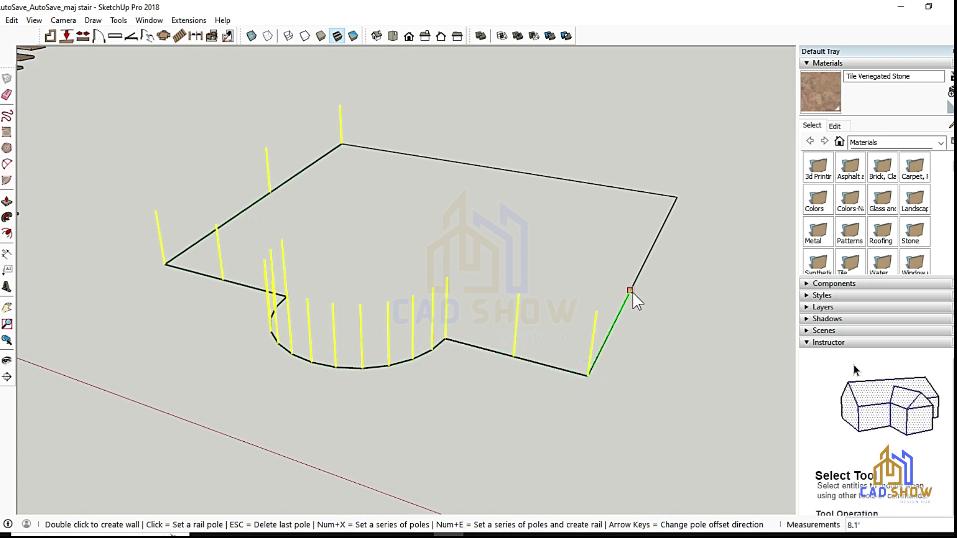
{"action": "double_click", "coordinate": [678, 195]}
{"action": "middle_click_drag", "start_coordinate": [384, 271], "coordinate": [248, 278]}
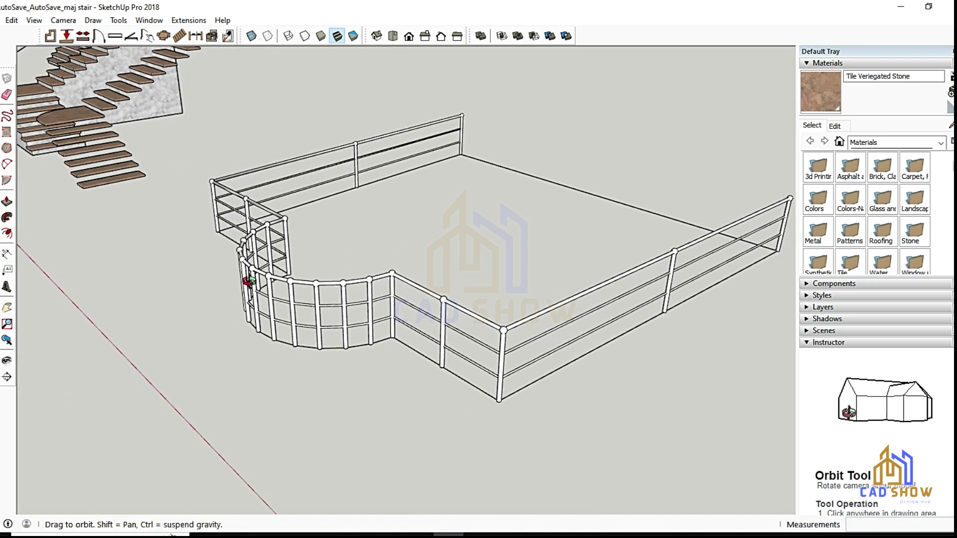
{"action": "middle_click_drag", "start_coordinate": [384, 354], "coordinate": [309, 99]}
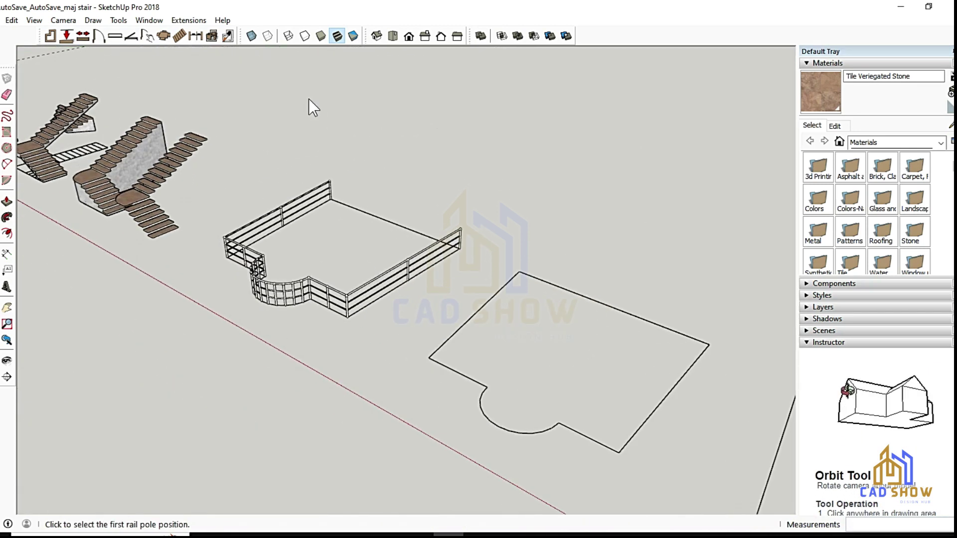
Step: Start a new MajRail railing with rail type B
{"action": "left_click", "coordinate": [201, 29]}
{"action": "left_click", "coordinate": [551, 251]}
{"action": "left_click", "coordinate": [502, 280]}
{"action": "left_click", "coordinate": [412, 313]}
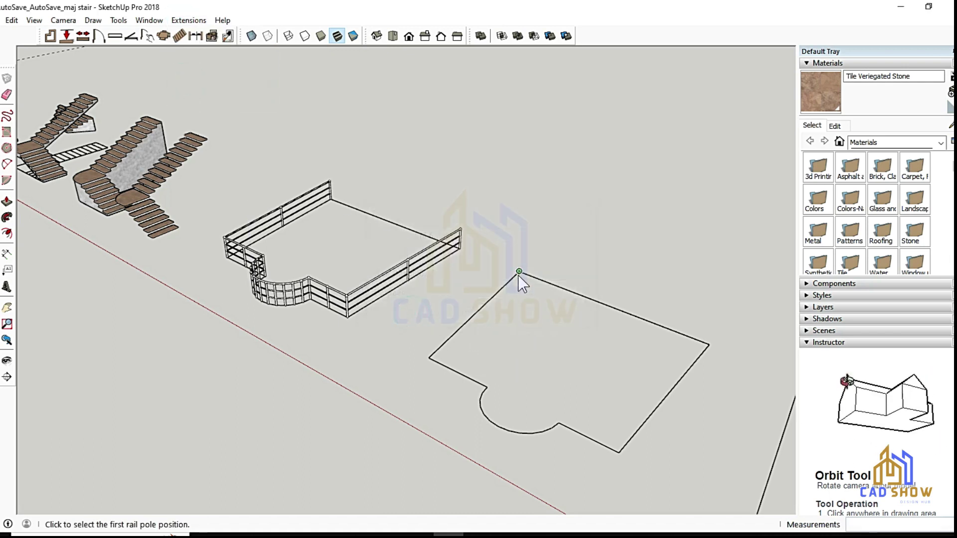
Step: Place rail poles at the second outline's corners and along the start of its curved bay
{"action": "left_click", "coordinate": [519, 271]}
{"action": "left_click", "coordinate": [429, 357]}
{"action": "left_click", "coordinate": [488, 387]}
{"action": "scroll", "coordinate": [482, 399], "scroll_direction": "up", "scroll_amount": 3}
{"action": "left_click", "coordinate": [454, 287]}
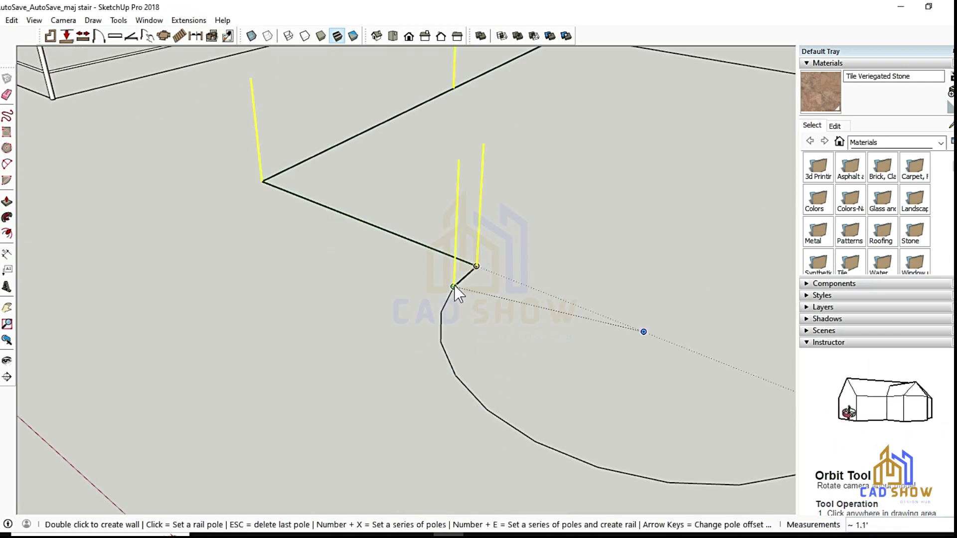
{"action": "left_click", "coordinate": [455, 375]}
{"action": "left_click", "coordinate": [487, 409]}
{"action": "left_click", "coordinate": [535, 441]}
{"action": "left_click", "coordinate": [598, 466]}
Step: Finish the poles around the bay and right corner, producing the wooden-topped type B railing
{"action": "scroll", "coordinate": [598, 469], "scroll_direction": "down", "scroll_amount": 5}
{"action": "left_click", "coordinate": [486, 375]}
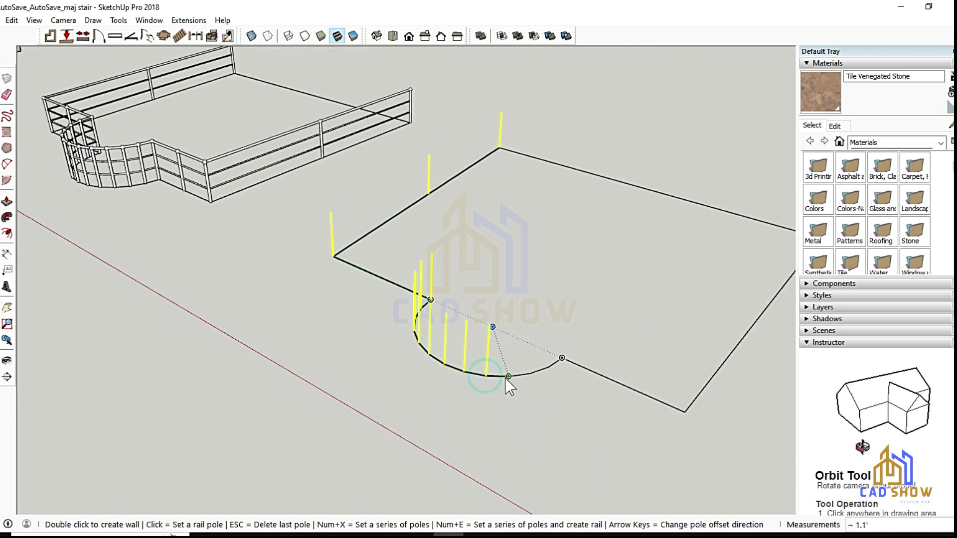
{"action": "left_click", "coordinate": [685, 413]}
{"action": "middle_click_drag", "start_coordinate": [685, 413], "coordinate": [644, 344]}
{"action": "left_click", "coordinate": [639, 339]}
{"action": "left_click", "coordinate": [687, 288]}
{"action": "double_click", "coordinate": [686, 288]}
{"action": "mouse_move", "coordinate": [686, 289]}
{"action": "middle_mouse_down"}
{"action": "mouse_move", "coordinate": [172, 241]}
{"action": "mouse_move", "coordinate": [325, 348]}
{"action": "middle_mouse_up"}
{"action": "scroll", "coordinate": [172, 241], "scroll_direction": "down", "scroll_amount": 5}
Step: Start another MajRail railing, keeping the same rail type
{"action": "left_click", "coordinate": [188, 20]}
{"action": "left_click", "coordinate": [188, 80]}
{"action": "left_click", "coordinate": [526, 255]}
{"action": "left_click", "coordinate": [504, 297]}
{"action": "left_click", "coordinate": [416, 312]}
{"action": "scroll", "coordinate": [415, 312], "scroll_direction": "up", "scroll_amount": 3}
Step: Place rail poles at the third outline's starting corner and along its straight edges
{"action": "left_click", "coordinate": [482, 289]}
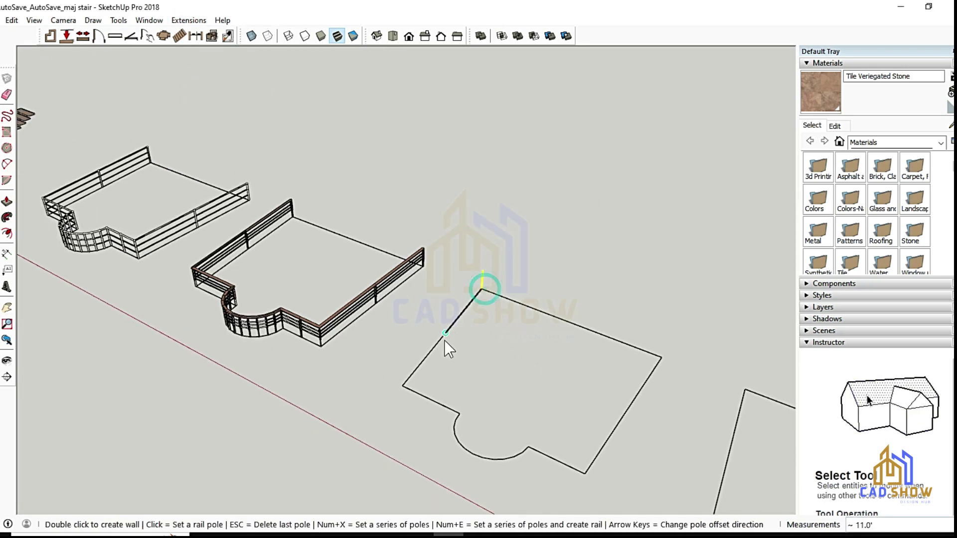
{"action": "left_click", "coordinate": [402, 386]}
{"action": "scroll", "coordinate": [406, 247], "scroll_direction": "up", "scroll_amount": 5}
{"action": "left_click", "coordinate": [382, 214]}
{"action": "left_click", "coordinate": [413, 270]}
{"action": "middle_click_drag", "start_coordinate": [423, 277], "coordinate": [320, 288]}
{"action": "scroll", "coordinate": [408, 323], "scroll_direction": "up", "scroll_amount": 3}
Step: Add poles along the curved bay, lower and right edges, then generate the glass-panel railing
{"action": "left_click", "coordinate": [404, 319]}
{"action": "left_click", "coordinate": [620, 334]}
{"action": "left_click", "coordinate": [660, 314]}
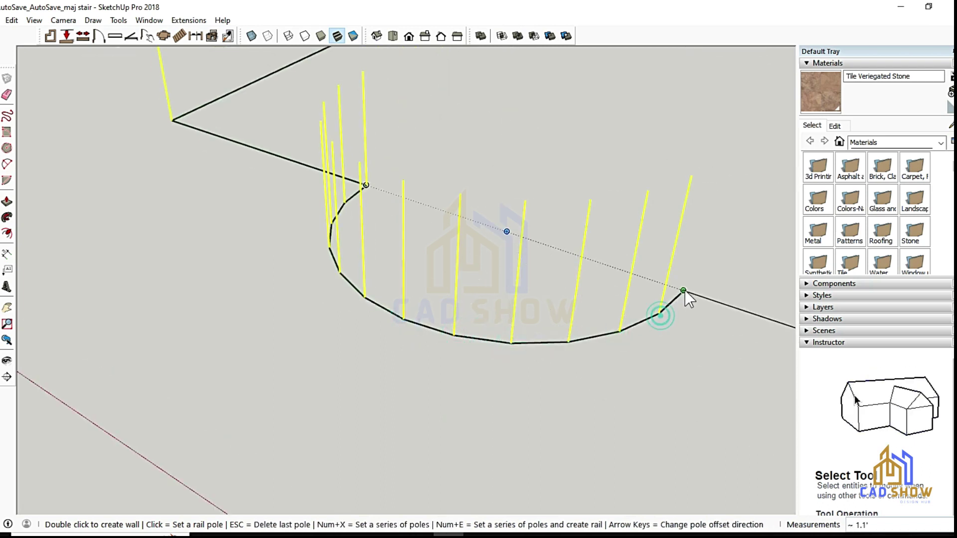
{"action": "middle_click_drag", "start_coordinate": [663, 314], "coordinate": [573, 321]}
{"action": "left_click", "coordinate": [552, 302]}
{"action": "left_click", "coordinate": [629, 328]}
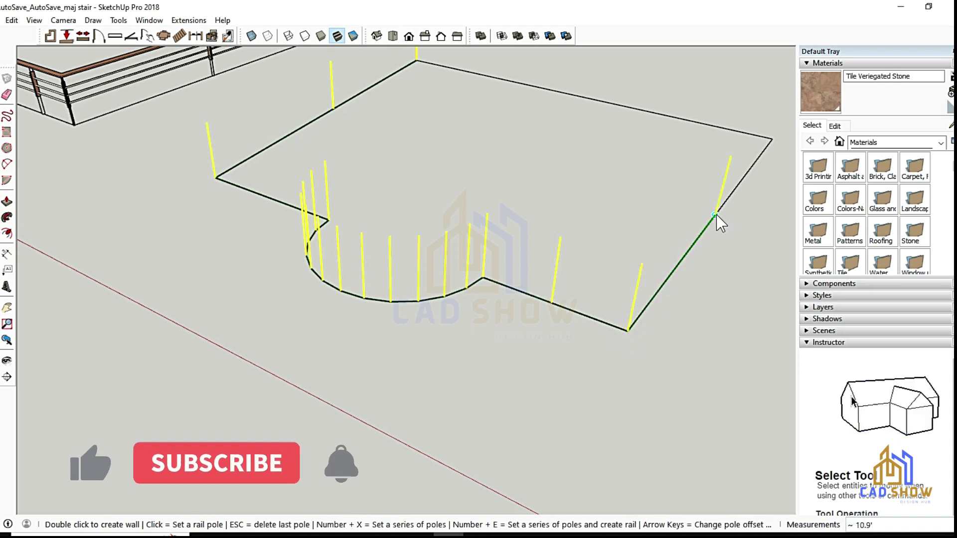
{"action": "left_click", "coordinate": [717, 214]}
{"action": "double_click", "coordinate": [395, 335]}
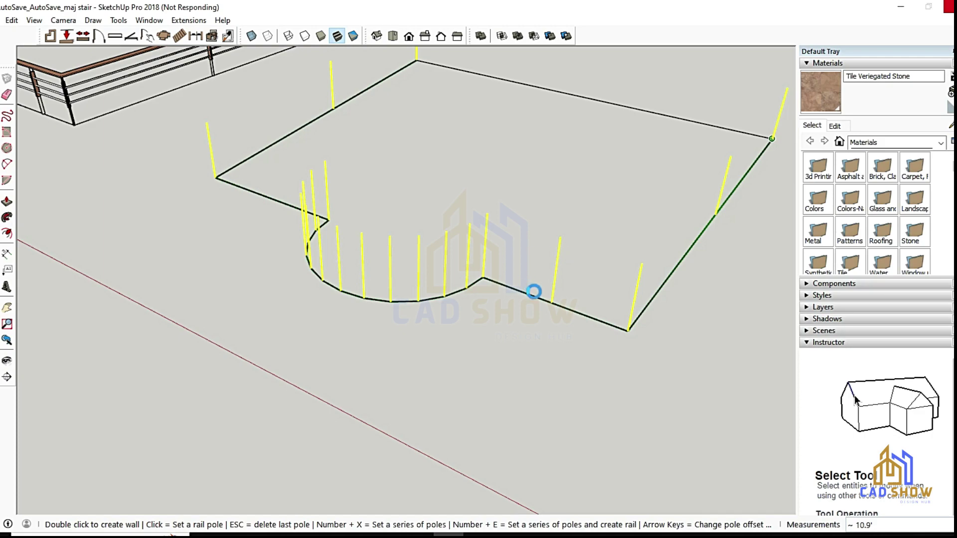
Step: Orbit and zoom around to inspect the new glass-panel railing and its posts
{"action": "scroll", "coordinate": [498, 260], "scroll_direction": "up", "scroll_amount": 3}
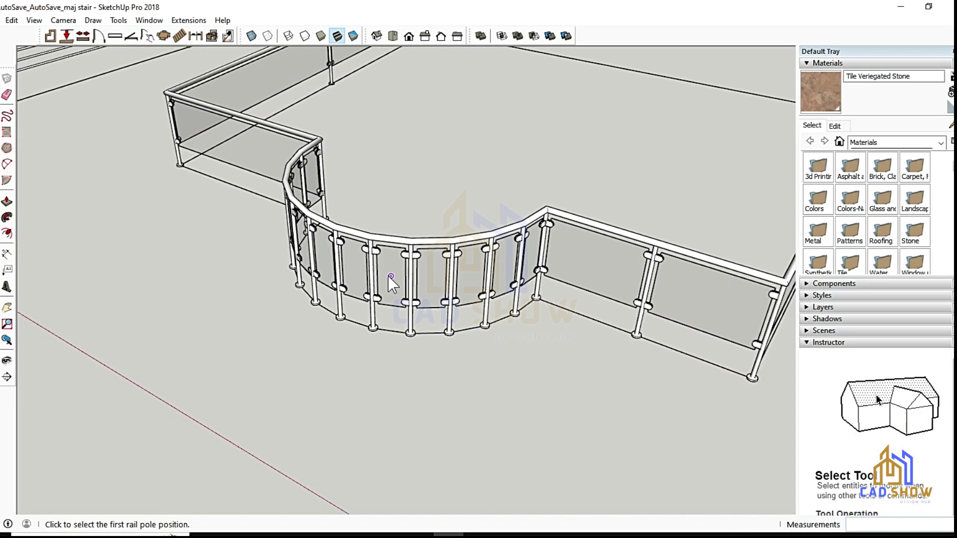
{"action": "scroll", "coordinate": [391, 278], "scroll_direction": "up", "scroll_amount": 3}
{"action": "scroll", "coordinate": [229, 343], "scroll_direction": "up", "scroll_amount": 3}
{"action": "scroll", "coordinate": [229, 344], "scroll_direction": "down", "scroll_amount": 10}
{"action": "middle_click_drag", "start_coordinate": [229, 343], "coordinate": [636, 303]}
{"action": "scroll", "coordinate": [328, 381], "scroll_direction": "up", "scroll_amount": 3}
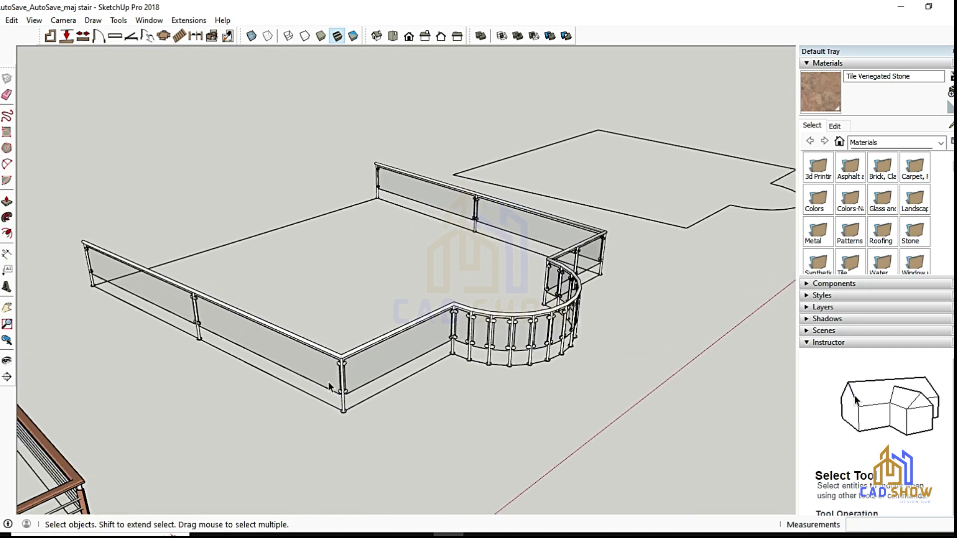
{"action": "scroll", "coordinate": [328, 382], "scroll_direction": "up", "scroll_amount": 3}
{"action": "scroll", "coordinate": [417, 316], "scroll_direction": "up", "scroll_amount": 2}
{"action": "middle_click_drag", "start_coordinate": [417, 316], "coordinate": [103, 306]}
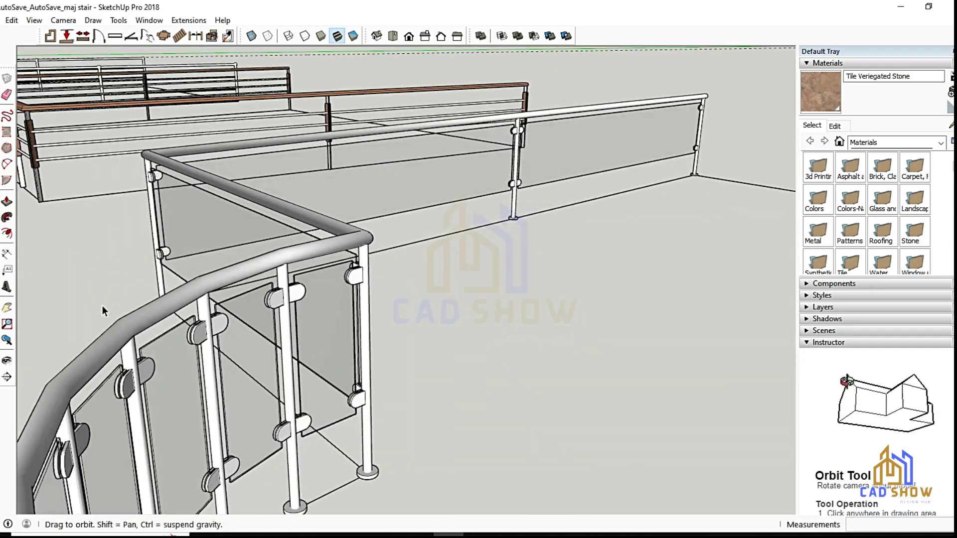
{"action": "scroll", "coordinate": [103, 306], "scroll_direction": "down", "scroll_amount": 5}
{"action": "scroll", "coordinate": [363, 396], "scroll_direction": "up", "scroll_amount": 5}
{"action": "scroll", "coordinate": [363, 396], "scroll_direction": "down", "scroll_amount": 5}
{"action": "mouse_move", "coordinate": [363, 396]}
{"action": "middle_mouse_down"}
{"action": "mouse_move", "coordinate": [547, 361]}
{"action": "mouse_move", "coordinate": [357, 279]}
{"action": "middle_mouse_up"}
{"action": "scroll", "coordinate": [357, 279], "scroll_direction": "down", "scroll_amount": 3}
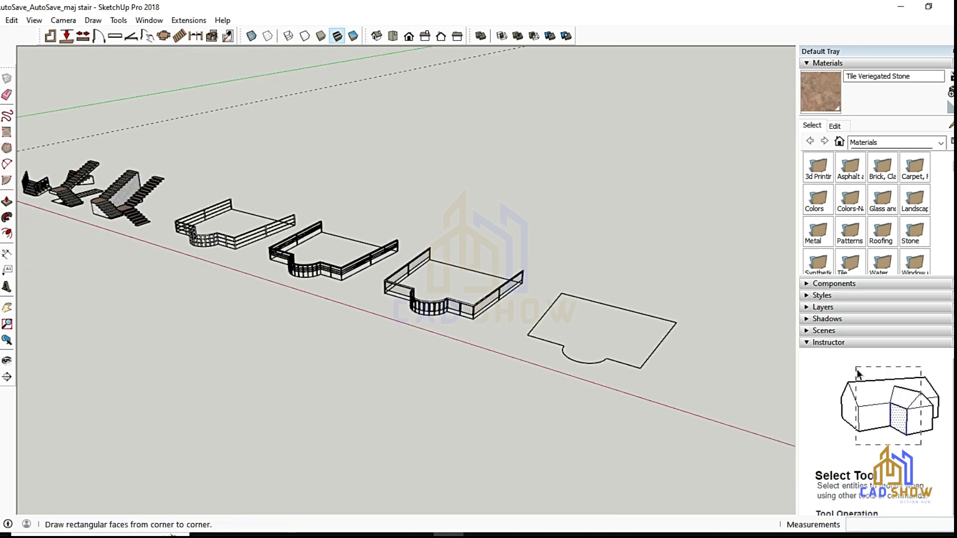
{"action": "scroll", "coordinate": [544, 305], "scroll_direction": "up", "scroll_amount": 3}
{"action": "scroll", "coordinate": [544, 305], "scroll_direction": "up", "scroll_amount": 2}
Step: Try a different rail type for the fourth outline, then cancel after the paid-version warning
{"action": "left_click", "coordinate": [188, 20]}
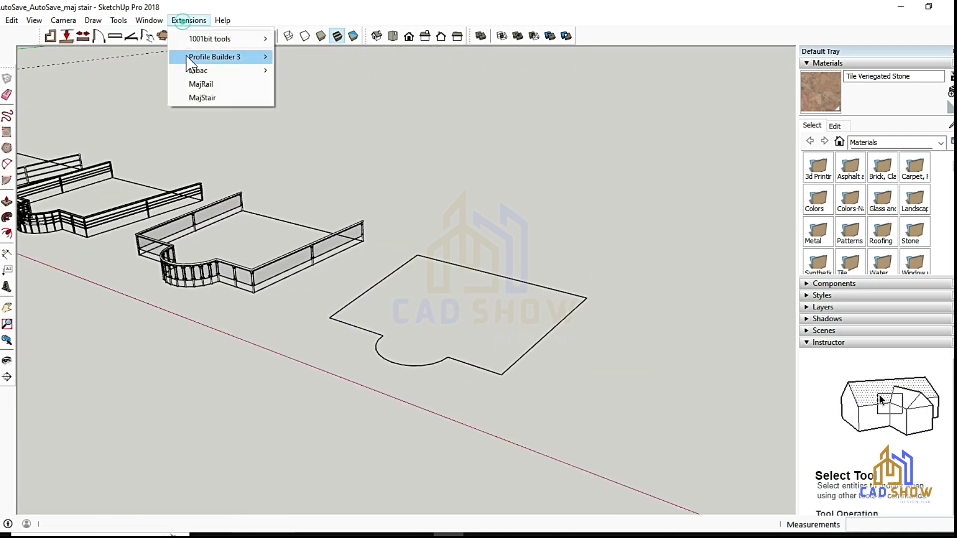
{"action": "left_click", "coordinate": [214, 83]}
{"action": "left_click", "coordinate": [548, 254]}
{"action": "left_click", "coordinate": [503, 300]}
{"action": "left_click", "coordinate": [417, 310]}
{"action": "left_click", "coordinate": [556, 308]}
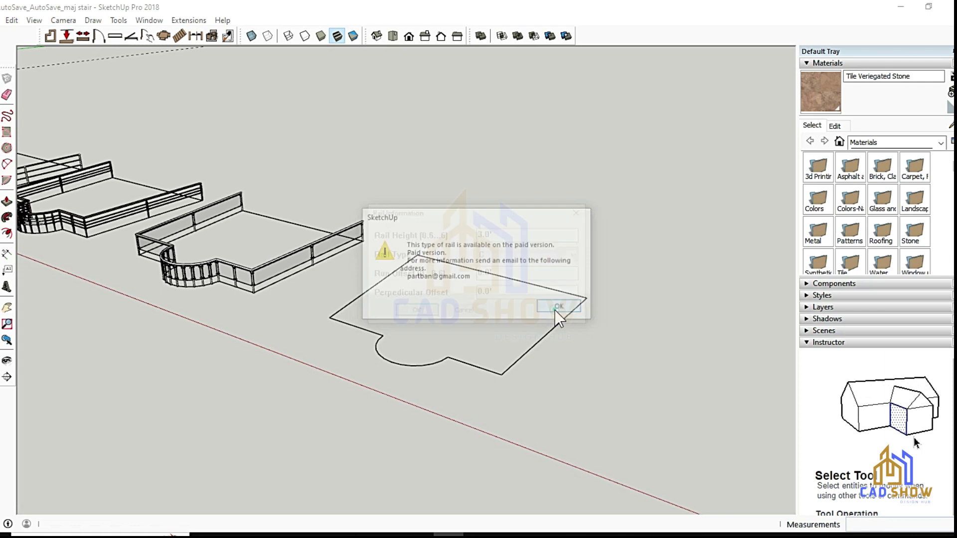
{"action": "left_click", "coordinate": [465, 312]}
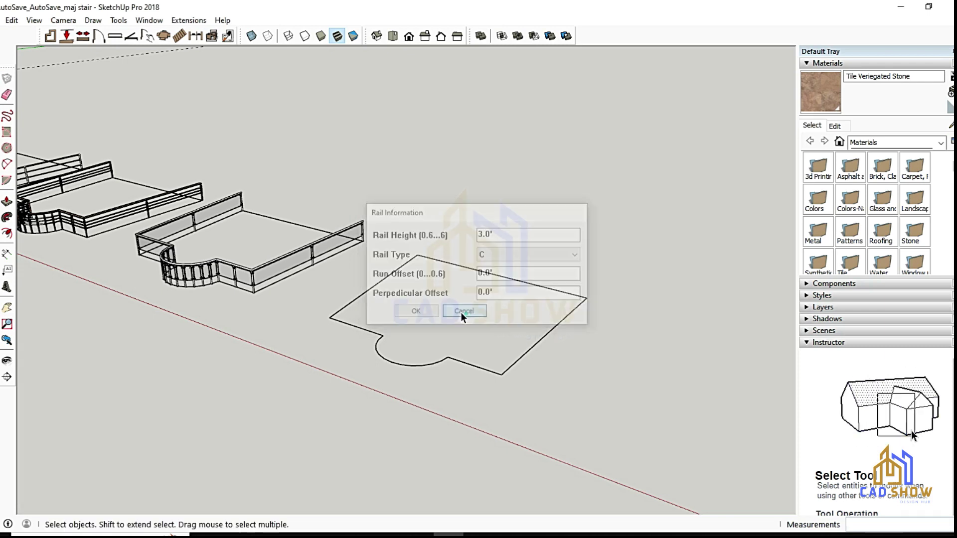
Step: Zoom and orbit over to the spiral stair and bring up the MajRail extension
{"action": "scroll", "coordinate": [344, 207], "scroll_direction": "down", "scroll_amount": 3}
{"action": "scroll", "coordinate": [319, 214], "scroll_direction": "down", "scroll_amount": 3}
{"action": "scroll", "coordinate": [314, 218], "scroll_direction": "up", "scroll_amount": 2}
{"action": "scroll", "coordinate": [309, 220], "scroll_direction": "up", "scroll_amount": 2}
{"action": "scroll", "coordinate": [302, 222], "scroll_direction": "up", "scroll_amount": 2}
{"action": "scroll", "coordinate": [294, 223], "scroll_direction": "up", "scroll_amount": 2}
{"action": "mouse_move", "coordinate": [293, 221]}
{"action": "middle_mouse_down"}
{"action": "mouse_move", "coordinate": [598, 294]}
{"action": "mouse_move", "coordinate": [316, 262]}
{"action": "middle_mouse_up"}
{"action": "scroll", "coordinate": [315, 263], "scroll_direction": "up", "scroll_amount": 4}
{"action": "left_click", "coordinate": [188, 20]}
Step: Confirm the rail settings and place poles on the spiral stair's four lowest steps
{"action": "left_click", "coordinate": [208, 89]}
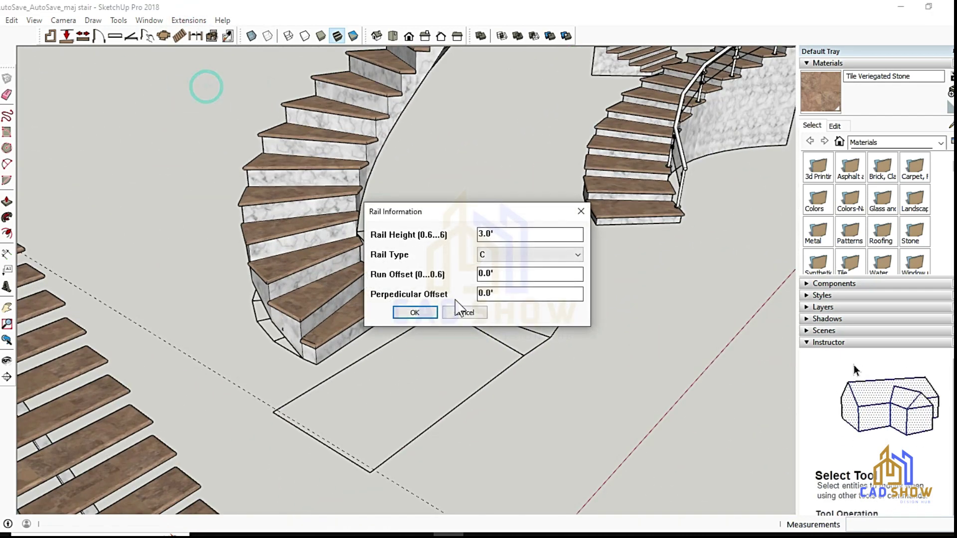
{"action": "left_click", "coordinate": [424, 313]}
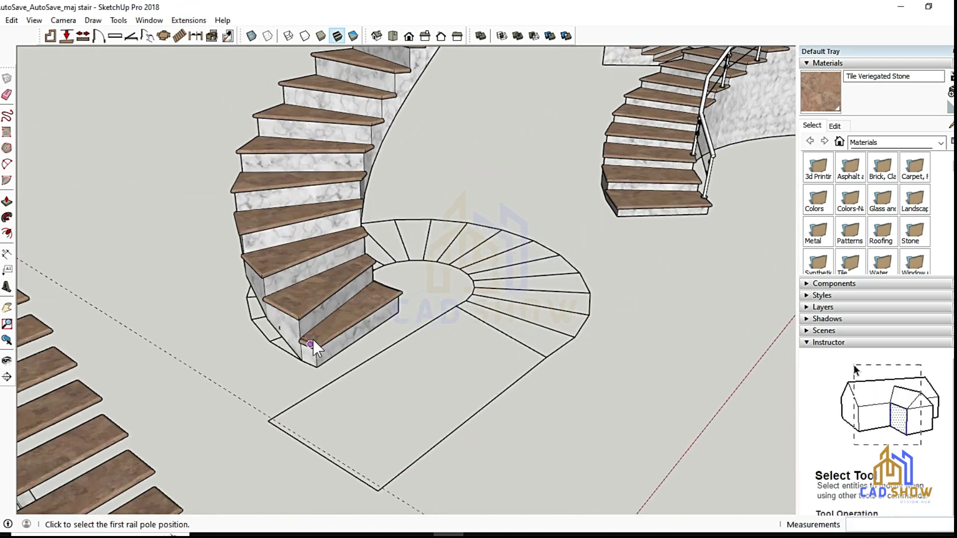
{"action": "scroll", "coordinate": [313, 339], "scroll_direction": "up", "scroll_amount": 3}
{"action": "left_click", "coordinate": [307, 343]}
{"action": "left_click", "coordinate": [261, 282]}
{"action": "left_click", "coordinate": [216, 215]}
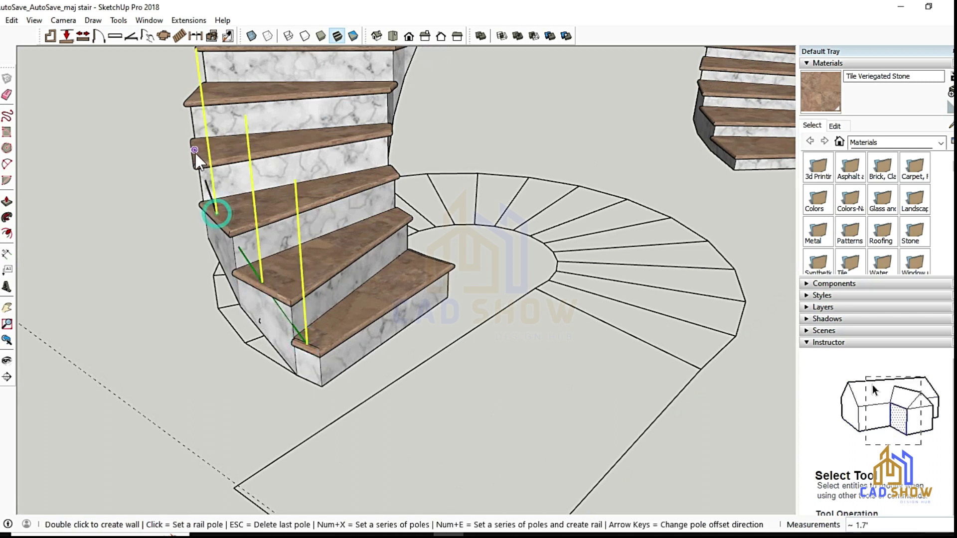
{"action": "left_click", "coordinate": [196, 152]}
Step: Add poles further up the spiral's outer edge and finish them into a handrail with balusters
{"action": "middle_click_drag", "start_coordinate": [196, 153], "coordinate": [326, 216]}
{"action": "mouse_move", "coordinate": [304, 157]}
{"action": "middle_mouse_down"}
{"action": "mouse_move", "coordinate": [295, 150]}
{"action": "mouse_move", "coordinate": [385, 256]}
{"action": "mouse_move", "coordinate": [600, 280]}
{"action": "middle_mouse_up"}
{"action": "left_click", "coordinate": [441, 316]}
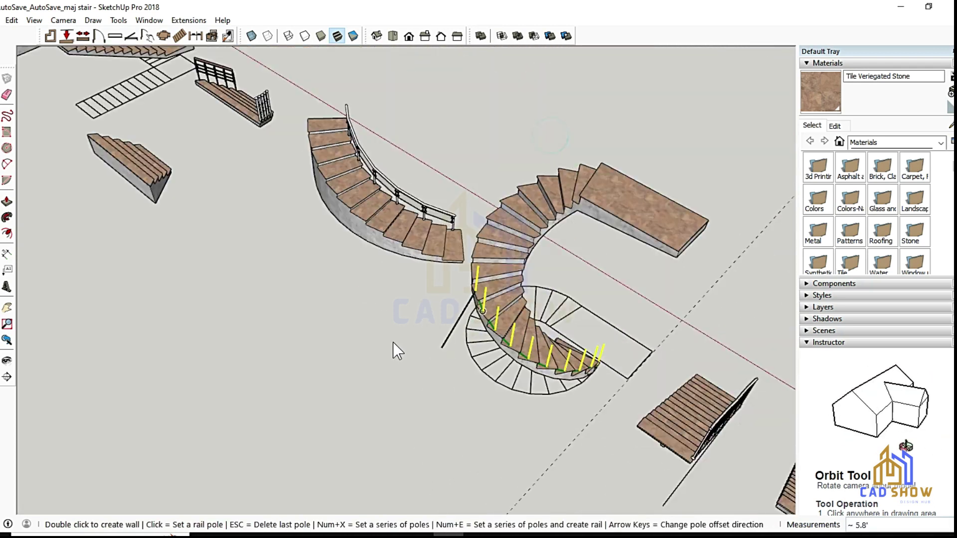
{"action": "middle_click_drag", "start_coordinate": [550, 145], "coordinate": [557, 245]}
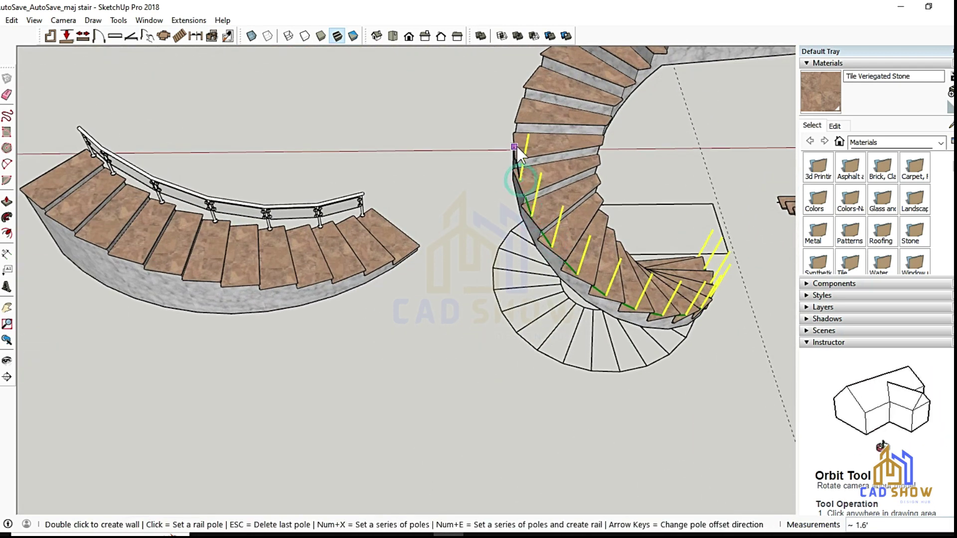
{"action": "mouse_move", "coordinate": [517, 145]}
{"action": "middle_mouse_down"}
{"action": "mouse_move", "coordinate": [684, 205]}
{"action": "mouse_move", "coordinate": [456, 284]}
{"action": "mouse_move", "coordinate": [549, 178]}
{"action": "middle_mouse_up"}
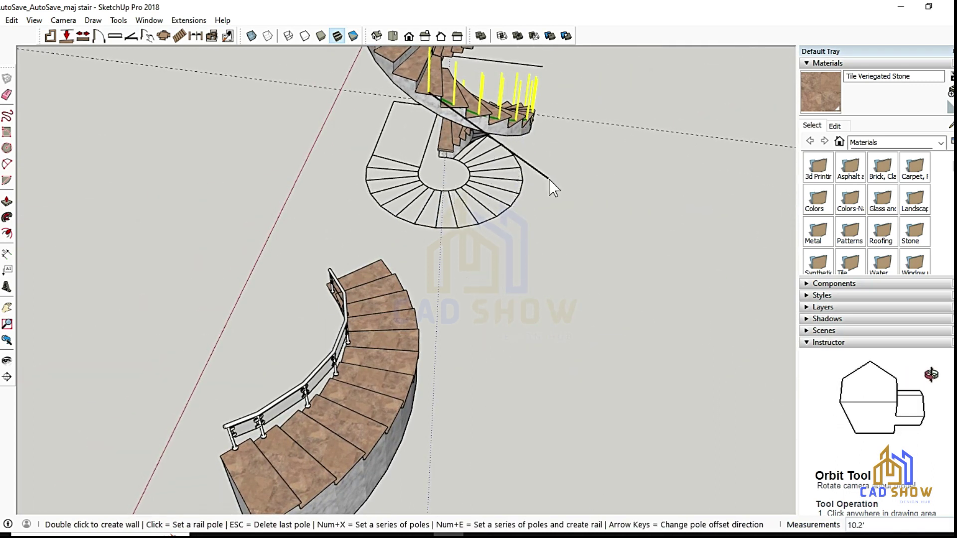
{"action": "scroll", "coordinate": [549, 178], "scroll_direction": "up", "scroll_amount": 3}
{"action": "scroll", "coordinate": [404, 178], "scroll_direction": "up", "scroll_amount": 2}
{"action": "middle_click_drag", "start_coordinate": [404, 178], "coordinate": [392, 193]}
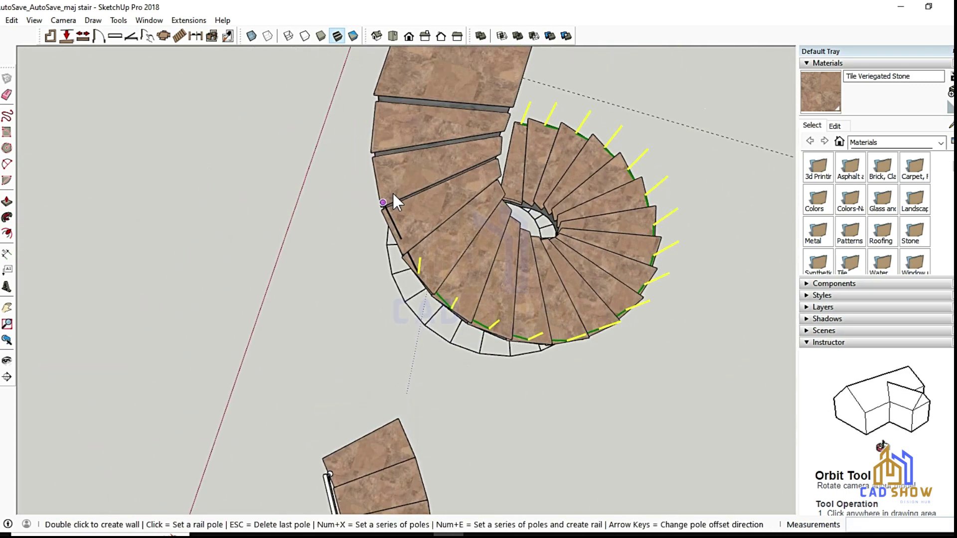
{"action": "left_click", "coordinate": [384, 192]}
{"action": "scroll", "coordinate": [375, 177], "scroll_direction": "up", "scroll_amount": 2}
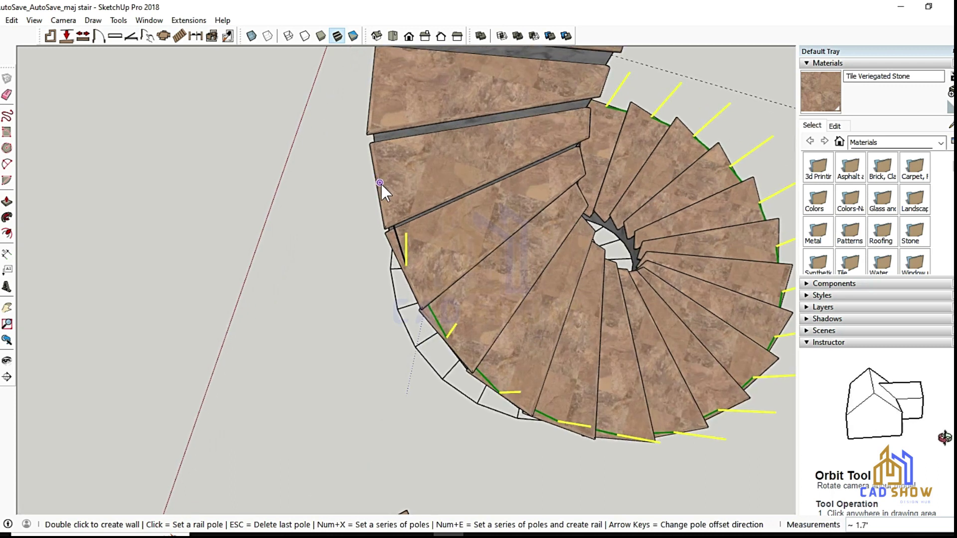
{"action": "scroll", "coordinate": [442, 301], "scroll_direction": "down", "scroll_amount": 2}
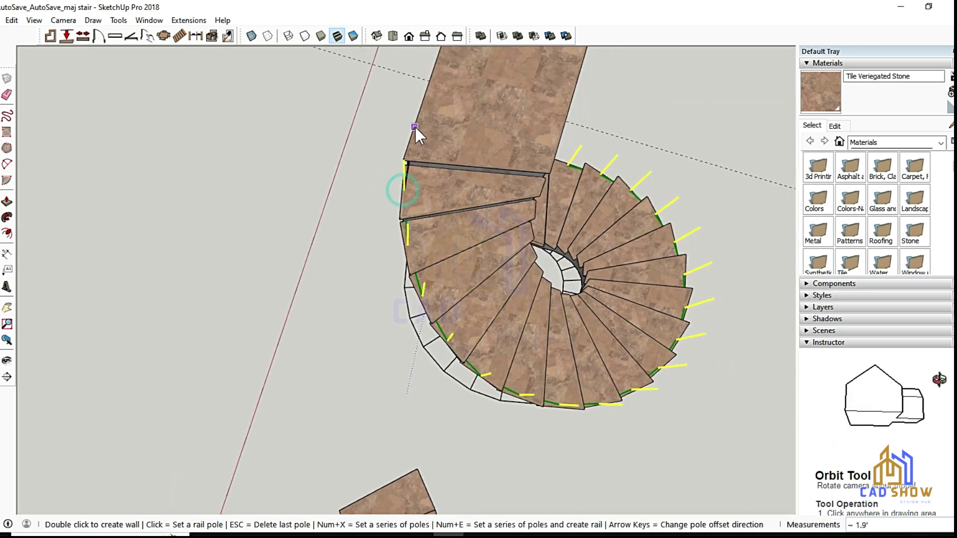
{"action": "scroll", "coordinate": [414, 136], "scroll_direction": "down", "scroll_amount": 2}
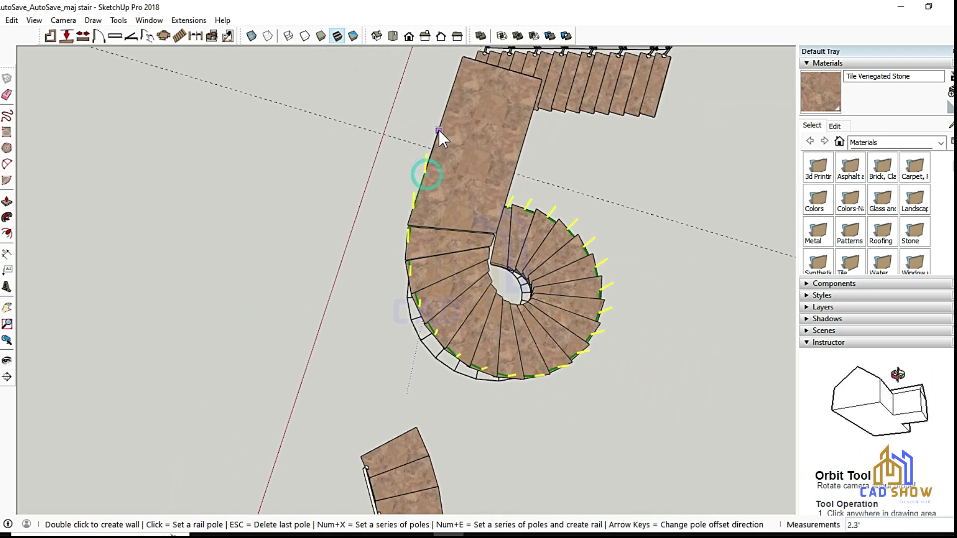
{"action": "double_click", "coordinate": [464, 55]}
Step: Orbit and zoom out to an overview of the finished handrail and all stairs
{"action": "mouse_move", "coordinate": [456, 292]}
{"action": "middle_mouse_down"}
{"action": "mouse_move", "coordinate": [434, 324]}
{"action": "mouse_move", "coordinate": [241, 328]}
{"action": "mouse_move", "coordinate": [344, 327]}
{"action": "mouse_move", "coordinate": [154, 209]}
{"action": "mouse_move", "coordinate": [158, 193]}
{"action": "mouse_move", "coordinate": [243, 352]}
{"action": "mouse_move", "coordinate": [225, 268]}
{"action": "mouse_move", "coordinate": [734, 96]}
{"action": "mouse_move", "coordinate": [363, 171]}
{"action": "mouse_move", "coordinate": [207, 378]}
{"action": "middle_mouse_up"}
{"action": "scroll", "coordinate": [302, 396], "scroll_direction": "down", "scroll_amount": 5}
{"action": "middle_click_drag", "start_coordinate": [292, 354], "coordinate": [379, 344]}
{"action": "scroll", "coordinate": [379, 344], "scroll_direction": "down", "scroll_amount": 5}
{"action": "scroll", "coordinate": [515, 349], "scroll_direction": "up", "scroll_amount": 3}
{"action": "scroll", "coordinate": [414, 290], "scroll_direction": "up", "scroll_amount": 2}
{"action": "scroll", "coordinate": [415, 290], "scroll_direction": "up", "scroll_amount": 5}
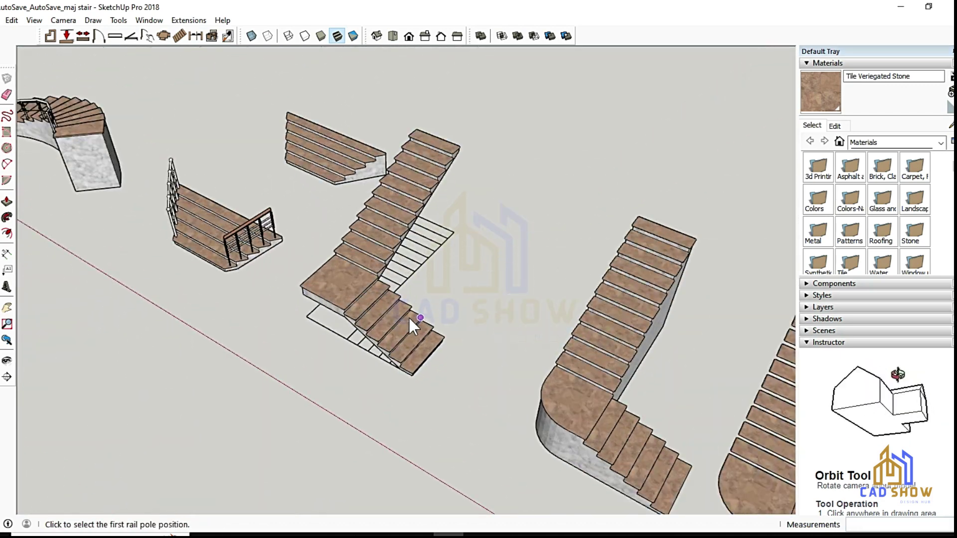
Step: Start a new MajRail railing with a rail type chosen for the straight stair
{"action": "left_click", "coordinate": [189, 20]}
{"action": "left_click", "coordinate": [205, 85]}
{"action": "left_click", "coordinate": [505, 253]}
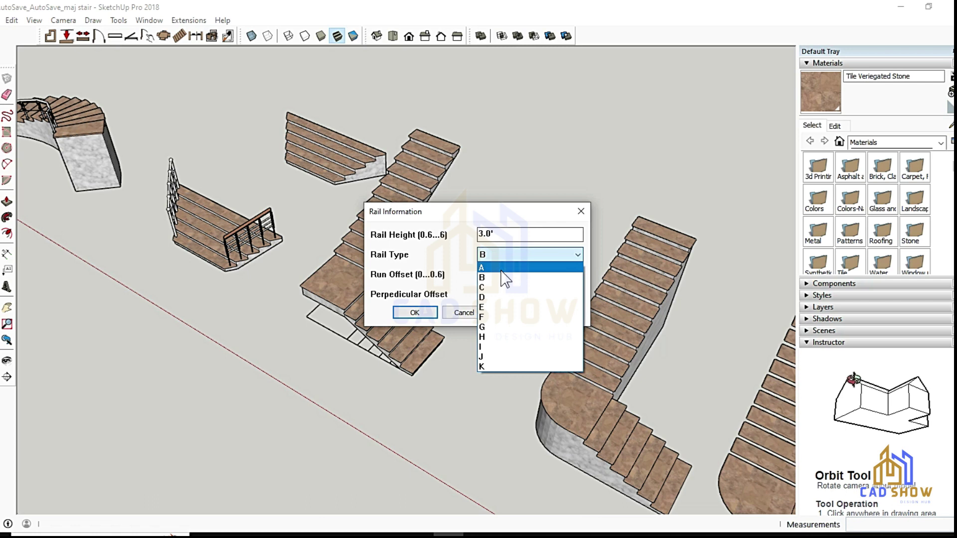
{"action": "left_click", "coordinate": [502, 274]}
{"action": "left_click", "coordinate": [415, 313]}
{"action": "scroll", "coordinate": [409, 319], "scroll_direction": "up", "scroll_amount": 3}
{"action": "scroll", "coordinate": [414, 349], "scroll_direction": "up", "scroll_amount": 4}
Step: Place poles on five treads down the straight stair and build the post railing
{"action": "left_click", "coordinate": [420, 385]}
{"action": "left_click", "coordinate": [369, 339]}
{"action": "left_click", "coordinate": [329, 302]}
{"action": "left_click", "coordinate": [289, 264]}
{"action": "left_click", "coordinate": [249, 224]}
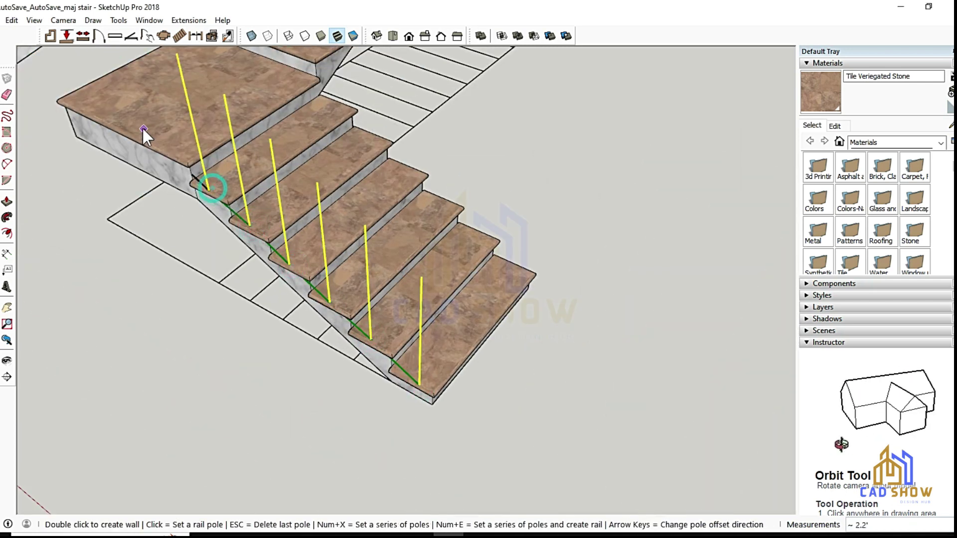
{"action": "scroll", "coordinate": [69, 102], "scroll_direction": "up", "scroll_amount": 3}
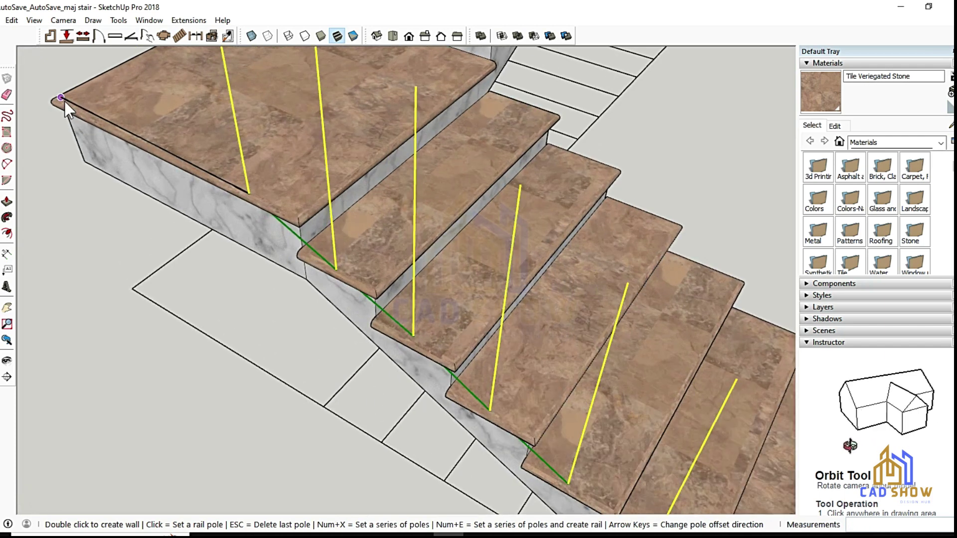
{"action": "mouse_move", "coordinate": [61, 102]}
{"action": "middle_mouse_down"}
{"action": "mouse_move", "coordinate": [663, 313]}
{"action": "mouse_move", "coordinate": [580, 317]}
{"action": "mouse_move", "coordinate": [660, 313]}
{"action": "middle_mouse_up"}
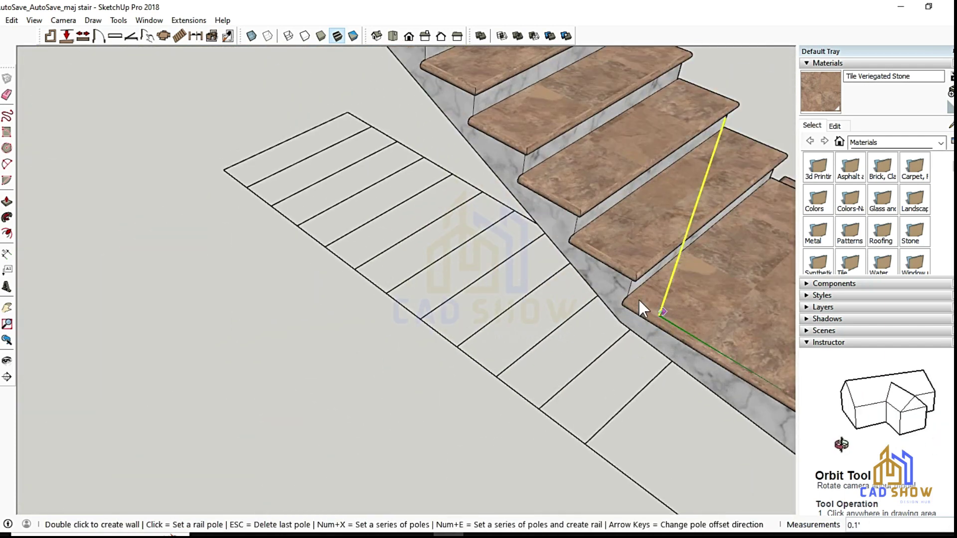
{"action": "scroll", "coordinate": [579, 315], "scroll_direction": "down", "scroll_amount": 2}
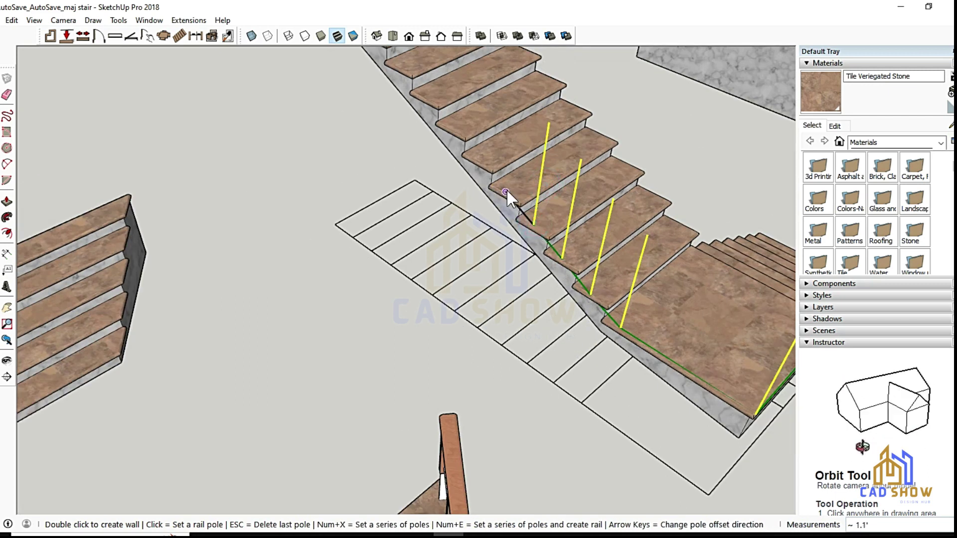
{"action": "mouse_move", "coordinate": [427, 95]}
{"action": "middle_mouse_down"}
{"action": "mouse_move", "coordinate": [475, 233]}
{"action": "mouse_move", "coordinate": [438, 188]}
{"action": "middle_mouse_up"}
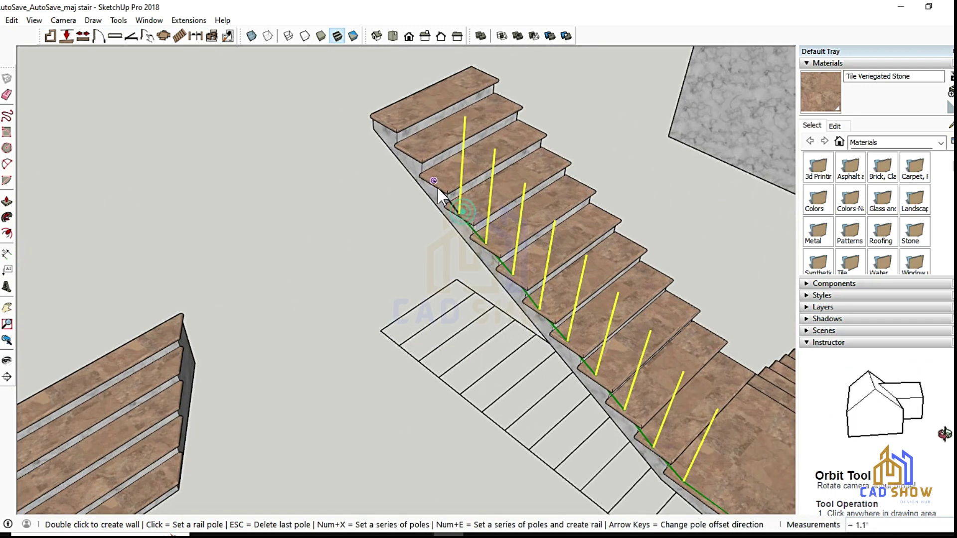
{"action": "double_click", "coordinate": [385, 118]}
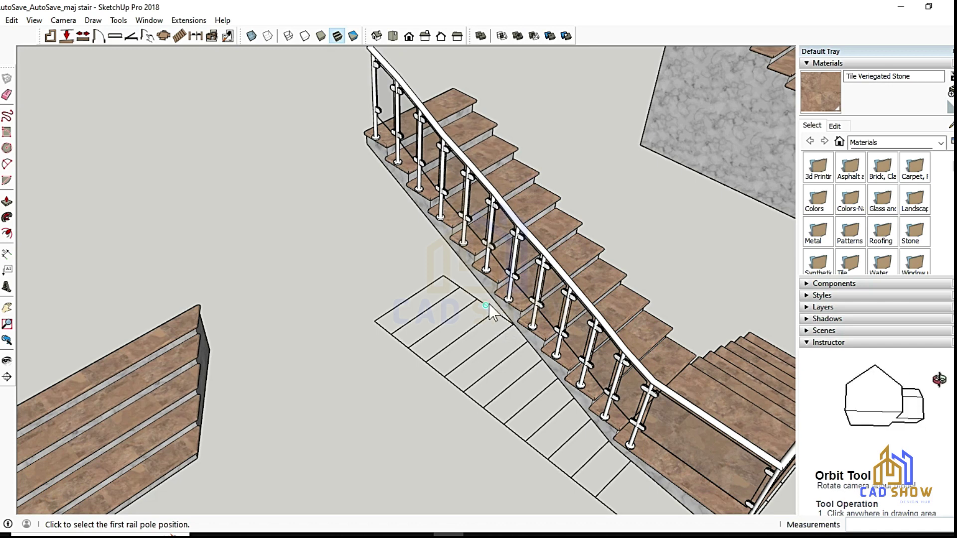
{"action": "middle_click_drag", "start_coordinate": [487, 304], "coordinate": [157, 253]}
Step: Launch MajRail from Extensions and choose a rail type in its settings
{"action": "scroll", "coordinate": [253, 328], "scroll_direction": "down", "scroll_amount": 3}
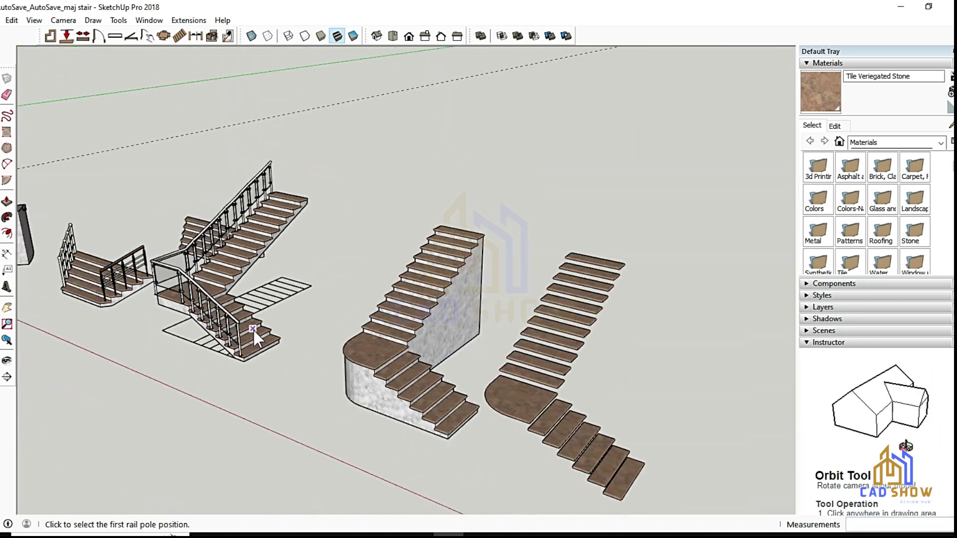
{"action": "scroll", "coordinate": [455, 420], "scroll_direction": "up", "scroll_amount": 3}
{"action": "scroll", "coordinate": [456, 420], "scroll_direction": "up", "scroll_amount": 2}
{"action": "left_click", "coordinate": [198, 20]}
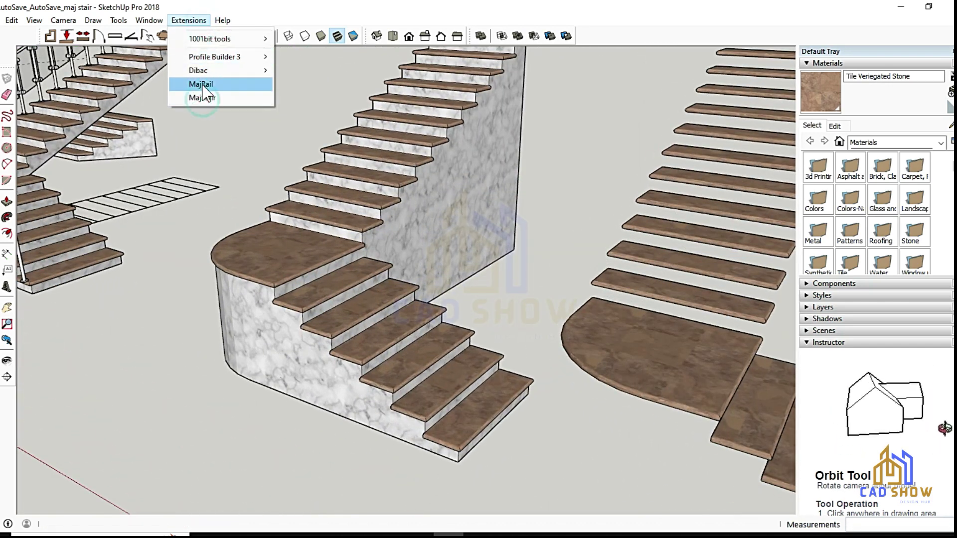
{"action": "left_click", "coordinate": [204, 86]}
{"action": "left_click", "coordinate": [573, 252]}
{"action": "left_click", "coordinate": [491, 285]}
{"action": "left_click", "coordinate": [410, 312]}
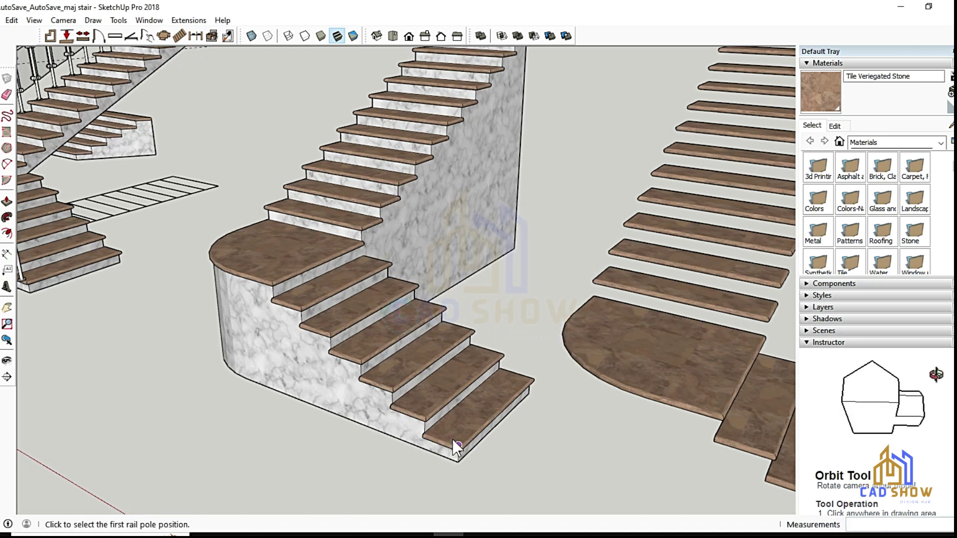
Step: Place the first railing poles at the bottom step and along the curved landing edge
{"action": "left_click", "coordinate": [450, 436]}
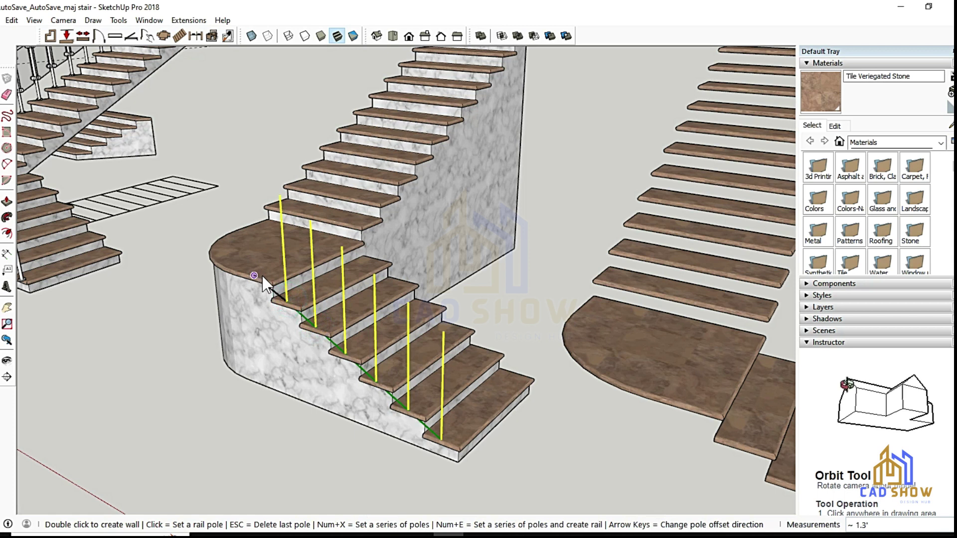
{"action": "scroll", "coordinate": [264, 276], "scroll_direction": "up", "scroll_amount": 2}
{"action": "scroll", "coordinate": [262, 276], "scroll_direction": "up", "scroll_amount": 2}
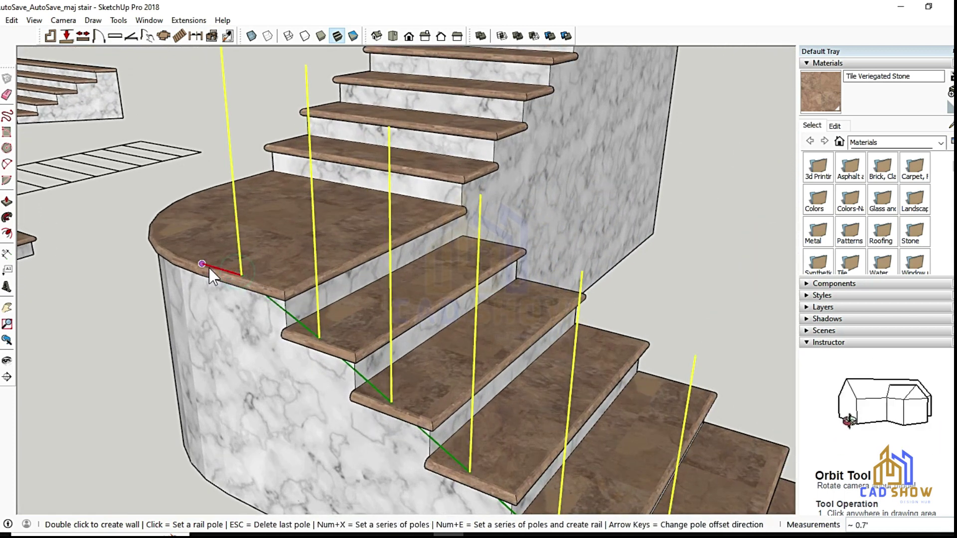
{"action": "mouse_move", "coordinate": [172, 253]}
{"action": "middle_mouse_down"}
{"action": "mouse_move", "coordinate": [236, 367]}
{"action": "mouse_move", "coordinate": [492, 378]}
{"action": "middle_mouse_up"}
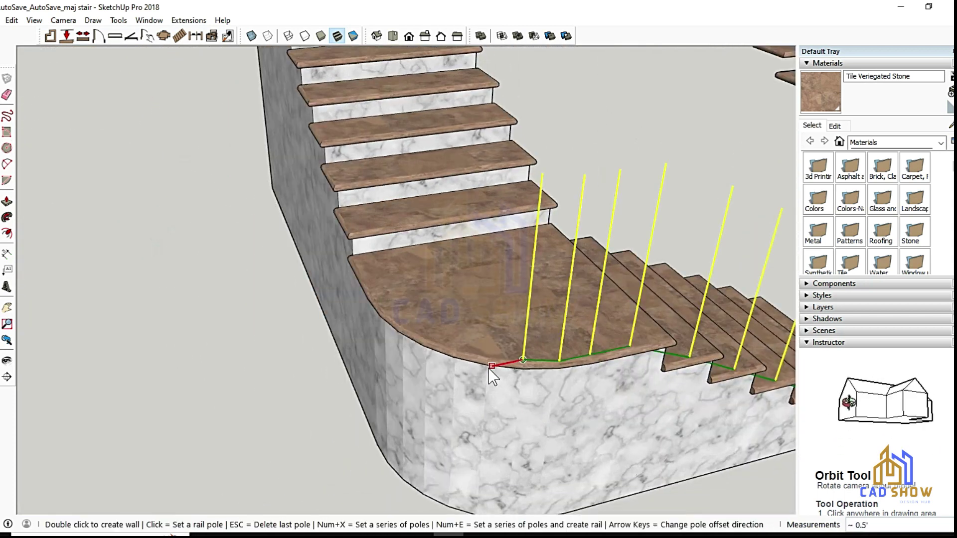
{"action": "left_click", "coordinate": [456, 348]}
{"action": "left_click", "coordinate": [403, 325]}
Step: Add poles up the stair to the top and build the wooden-topped railing
{"action": "scroll", "coordinate": [387, 310], "scroll_direction": "up", "scroll_amount": 1}
{"action": "scroll", "coordinate": [369, 288], "scroll_direction": "up", "scroll_amount": 1}
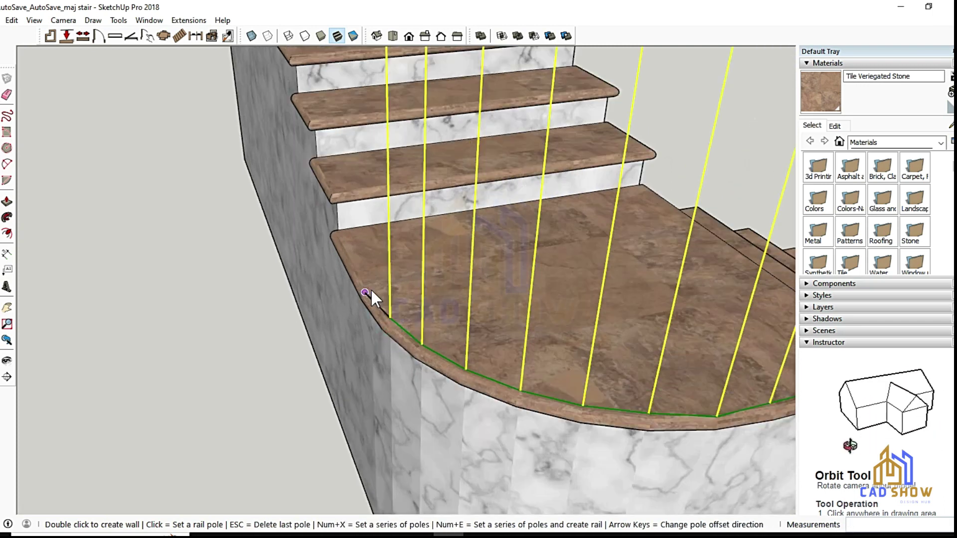
{"action": "scroll", "coordinate": [370, 289], "scroll_direction": "up", "scroll_amount": 2}
{"action": "scroll", "coordinate": [312, 124], "scroll_direction": "down", "scroll_amount": 1}
{"action": "scroll", "coordinate": [540, 465], "scroll_direction": "down", "scroll_amount": 2}
{"action": "scroll", "coordinate": [597, 483], "scroll_direction": "down", "scroll_amount": 2}
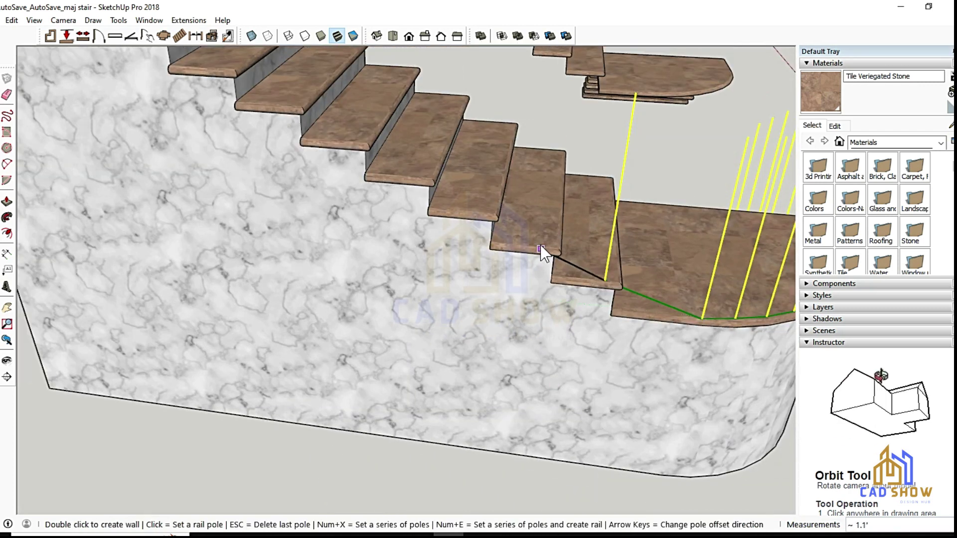
{"action": "left_click", "coordinate": [522, 239]}
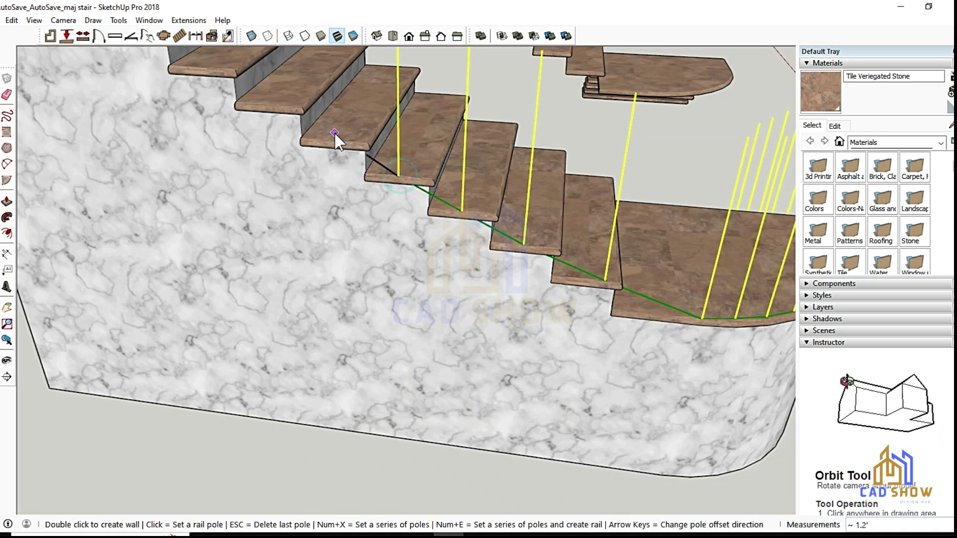
{"action": "scroll", "coordinate": [540, 393], "scroll_direction": "down", "scroll_amount": 3}
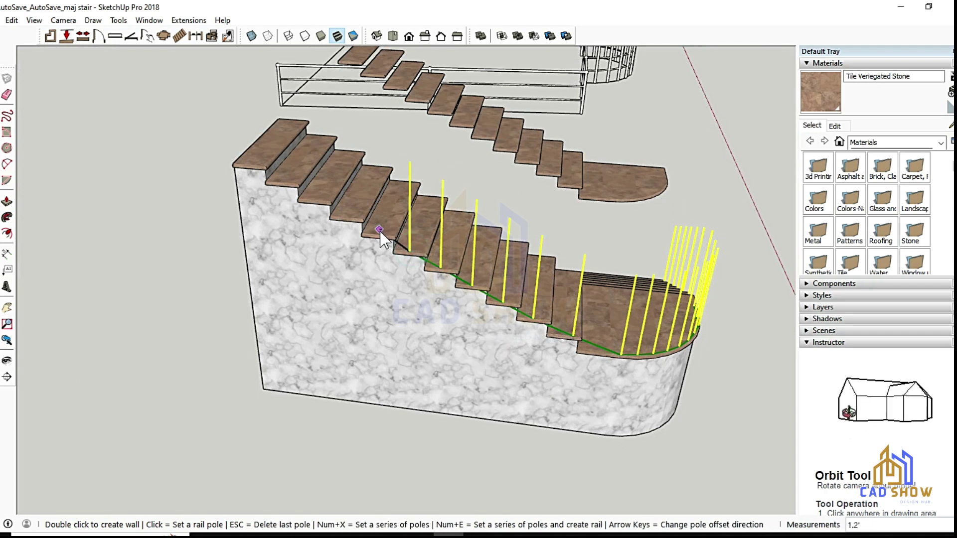
{"action": "left_click", "coordinate": [314, 199]}
{"action": "left_click", "coordinate": [282, 182]}
{"action": "left_click", "coordinate": [249, 165]}
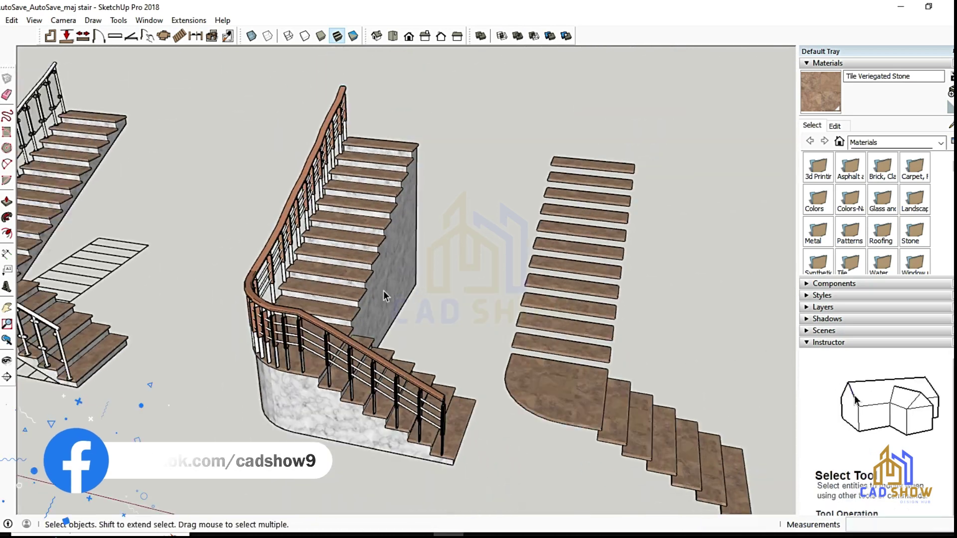
Step: Copy the curved stair's railing onto the open-tread landing stair
{"action": "middle_click_drag", "start_coordinate": [384, 297], "coordinate": [511, 229]}
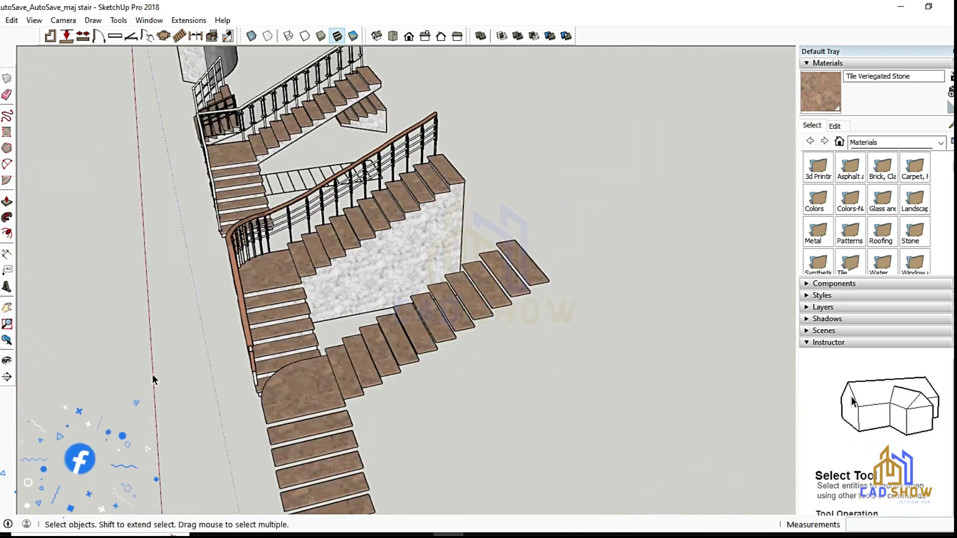
{"action": "left_click", "coordinate": [333, 246]}
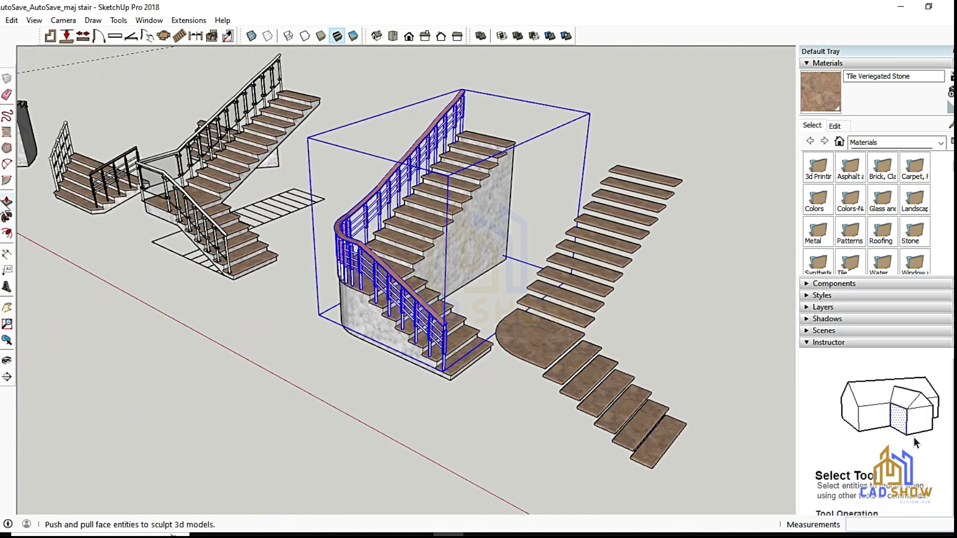
{"action": "key", "text": "m"}
{"action": "scroll", "coordinate": [439, 380], "scroll_direction": "up", "scroll_amount": 2}
{"action": "scroll", "coordinate": [446, 382], "scroll_direction": "up", "scroll_amount": 2}
{"action": "scroll", "coordinate": [445, 374], "scroll_direction": "up", "scroll_amount": 2}
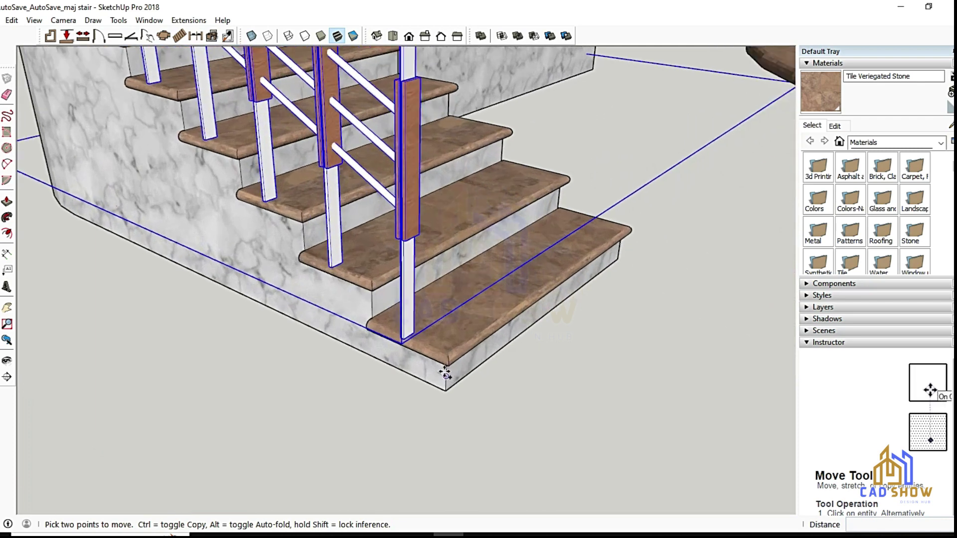
{"action": "scroll", "coordinate": [445, 374], "scroll_direction": "down", "scroll_amount": 2}
{"action": "left_click", "coordinate": [453, 362]}
{"action": "key", "text": "ctrl"}
{"action": "scroll", "coordinate": [208, 327], "scroll_direction": "down", "scroll_amount": 2}
{"action": "scroll", "coordinate": [197, 299], "scroll_direction": "down", "scroll_amount": 3}
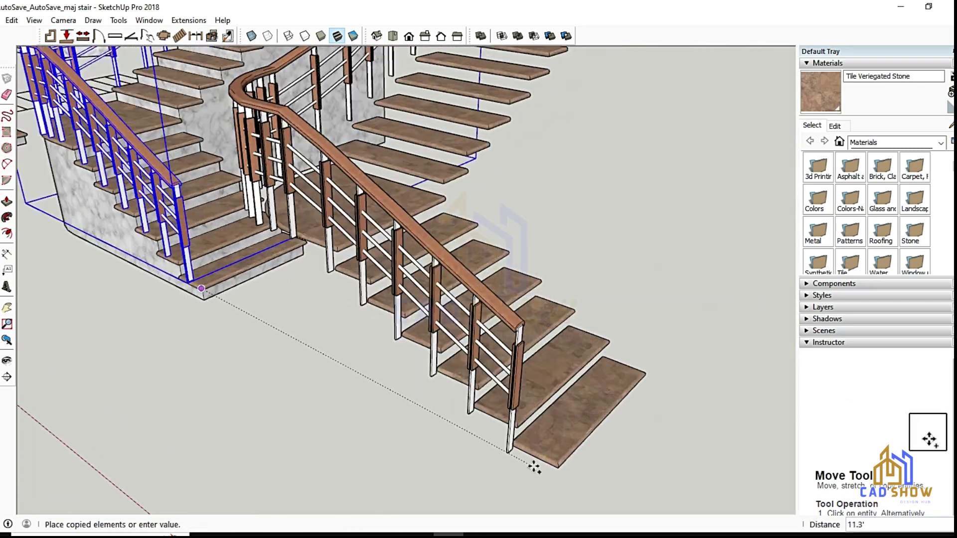
{"action": "scroll", "coordinate": [543, 465], "scroll_direction": "up", "scroll_amount": 3}
{"action": "scroll", "coordinate": [559, 466], "scroll_direction": "up", "scroll_amount": 2}
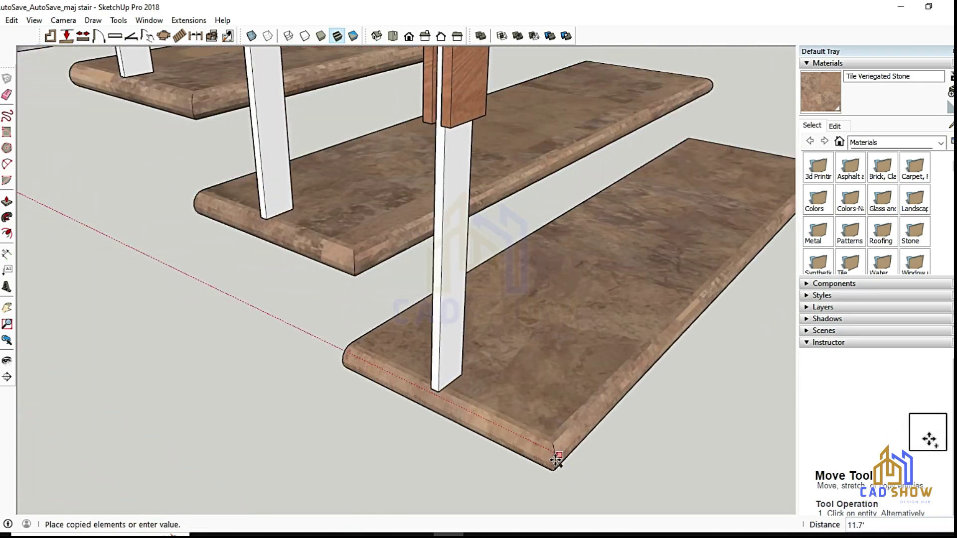
{"action": "scroll", "coordinate": [557, 460], "scroll_direction": "up", "scroll_amount": 2}
{"action": "left_click", "coordinate": [378, 340]}
Step: Orbit and zoom to check the copied railing's curved corner and all staircases
{"action": "scroll", "coordinate": [377, 341], "scroll_direction": "down", "scroll_amount": 1}
{"action": "scroll", "coordinate": [378, 341], "scroll_direction": "down", "scroll_amount": 3}
{"action": "middle_click_drag", "start_coordinate": [449, 438], "coordinate": [504, 442]}
{"action": "scroll", "coordinate": [427, 263], "scroll_direction": "up", "scroll_amount": 3}
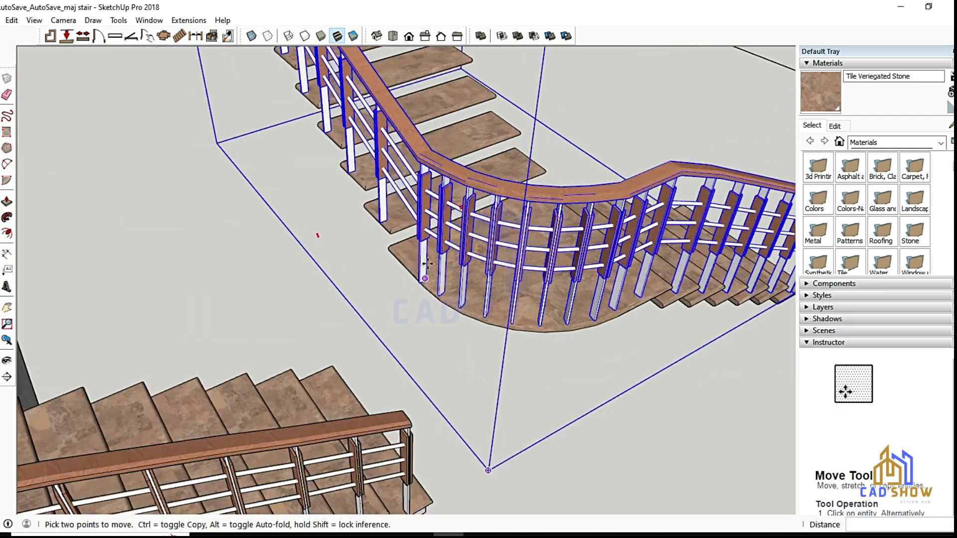
{"action": "scroll", "coordinate": [428, 269], "scroll_direction": "up", "scroll_amount": 2}
{"action": "scroll", "coordinate": [427, 279], "scroll_direction": "up", "scroll_amount": 1}
{"action": "scroll", "coordinate": [428, 290], "scroll_direction": "up", "scroll_amount": 1}
{"action": "scroll", "coordinate": [427, 309], "scroll_direction": "up", "scroll_amount": 1}
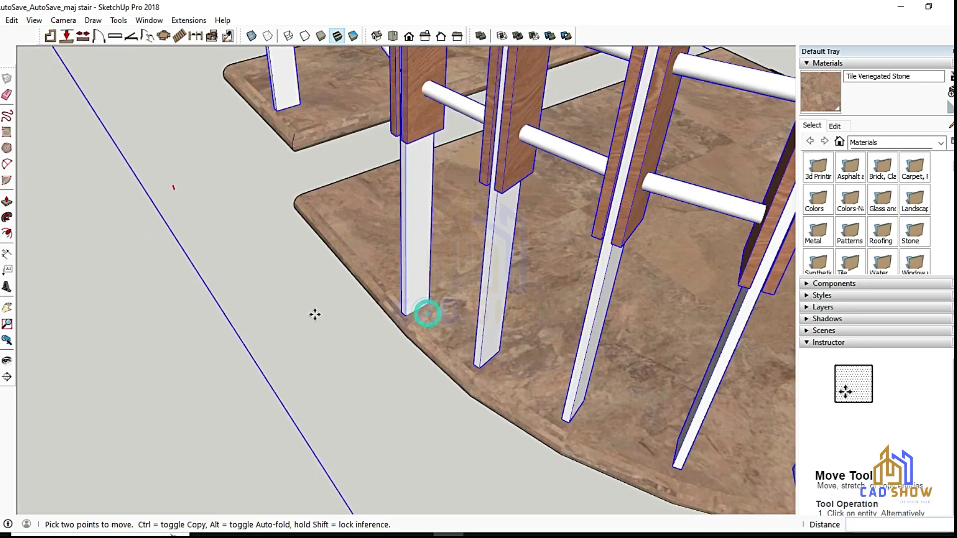
{"action": "scroll", "coordinate": [315, 314], "scroll_direction": "down", "scroll_amount": 3}
{"action": "middle_click_drag", "start_coordinate": [316, 336], "coordinate": [313, 407]}
{"action": "scroll", "coordinate": [361, 383], "scroll_direction": "down", "scroll_amount": 5}
{"action": "scroll", "coordinate": [361, 382], "scroll_direction": "down", "scroll_amount": 2}
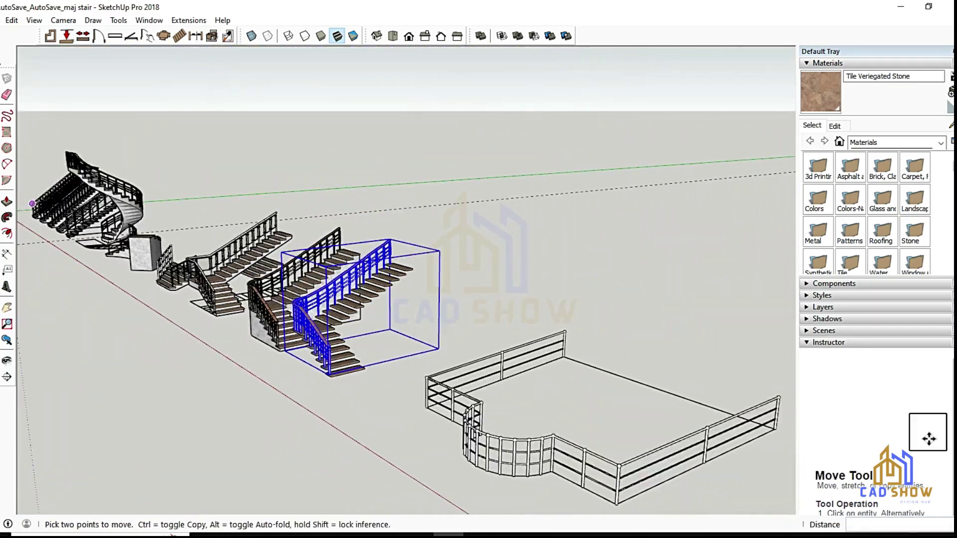
Step: Copy the left stair's railing onto the middle straight stair
{"action": "key", "text": "space"}
{"action": "mouse_move", "coordinate": [305, 175]}
{"action": "middle_mouse_down"}
{"action": "mouse_move", "coordinate": [440, 298]}
{"action": "mouse_move", "coordinate": [82, 230]}
{"action": "mouse_move", "coordinate": [141, 299]}
{"action": "middle_mouse_up"}
{"action": "scroll", "coordinate": [124, 280], "scroll_direction": "down", "scroll_amount": 3}
{"action": "scroll", "coordinate": [141, 299], "scroll_direction": "up", "scroll_amount": 3}
{"action": "left_click", "coordinate": [137, 277]}
{"action": "key", "text": "m"}
{"action": "scroll", "coordinate": [120, 339], "scroll_direction": "up", "scroll_amount": 3}
{"action": "key", "text": "ctrl"}
{"action": "left_click", "coordinate": [117, 344]}
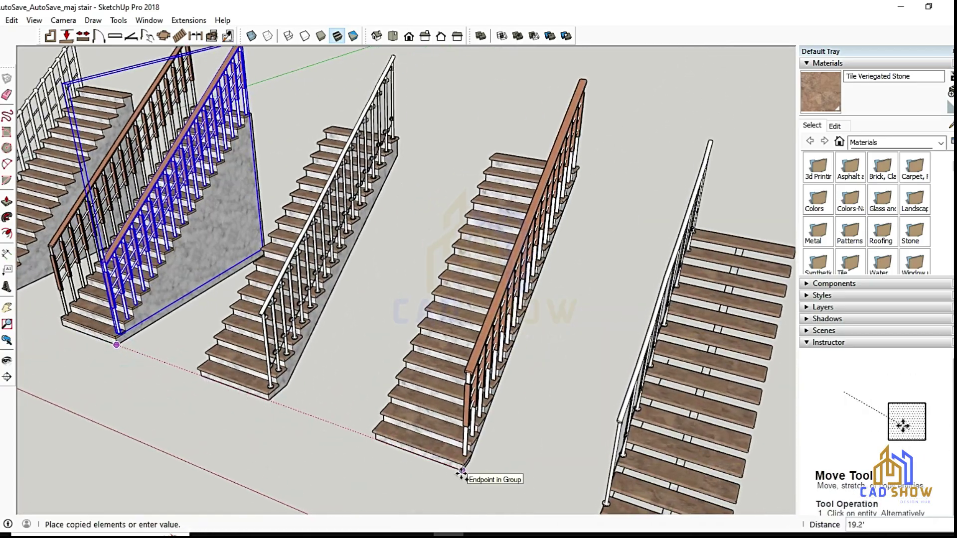
{"action": "left_click", "coordinate": [462, 472]}
{"action": "middle_click_drag", "start_coordinate": [502, 459], "coordinate": [471, 518]}
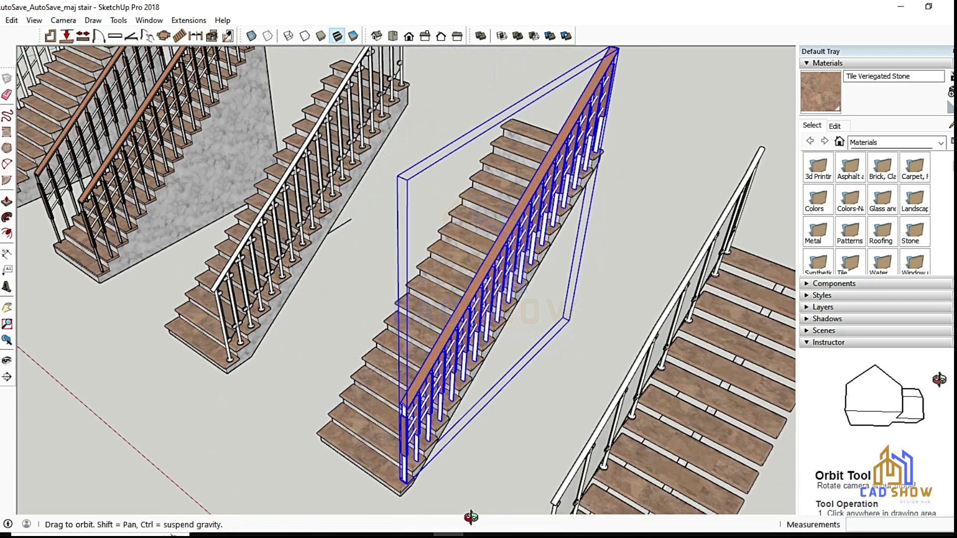
{"action": "scroll", "coordinate": [334, 277], "scroll_direction": "down", "scroll_amount": 5}
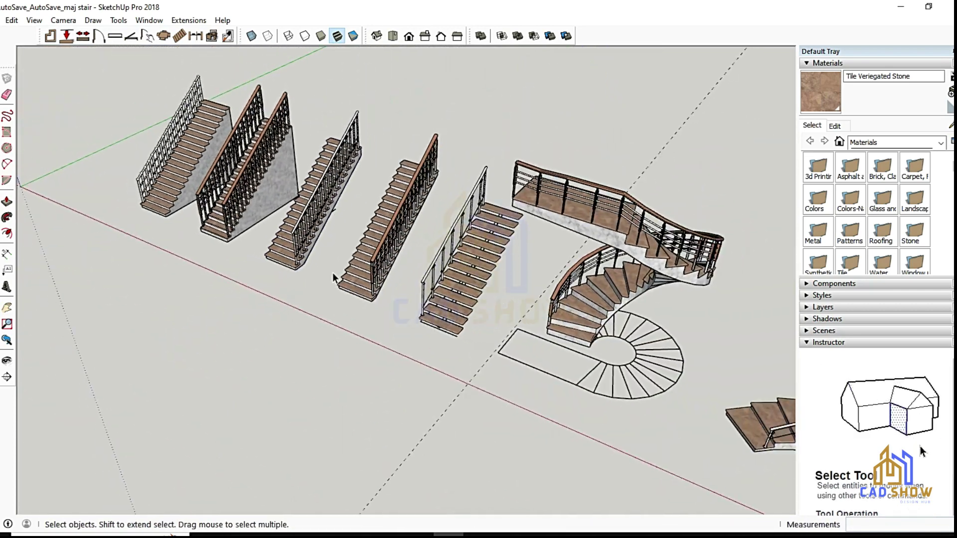
{"action": "scroll", "coordinate": [330, 261], "scroll_direction": "down", "scroll_amount": 2}
{"action": "scroll", "coordinate": [330, 261], "scroll_direction": "up", "scroll_amount": 3}
{"action": "scroll", "coordinate": [501, 316], "scroll_direction": "up", "scroll_amount": 2}
Step: Select the spiral stair's floor outline and start moving a copy of it
{"action": "mouse_move", "coordinate": [501, 316]}
{"action": "middle_mouse_down"}
{"action": "mouse_move", "coordinate": [543, 266]}
{"action": "mouse_move", "coordinate": [349, 263]}
{"action": "middle_mouse_up"}
{"action": "left_click_drag", "start_coordinate": [308, 256], "coordinate": [445, 357]}
{"action": "key", "text": "m"}
{"action": "key", "text": "ctrl"}
{"action": "left_click", "coordinate": [384, 303]}
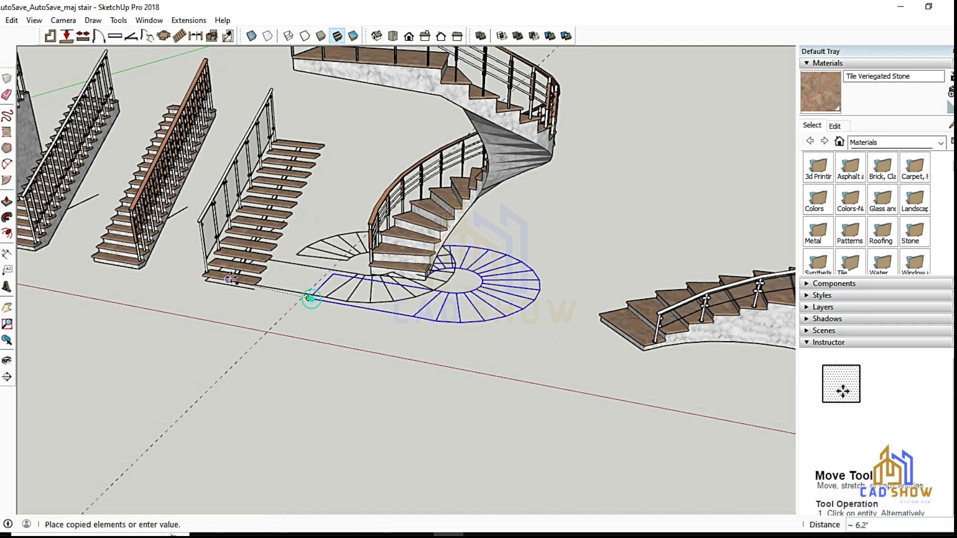
{"action": "scroll", "coordinate": [312, 296], "scroll_direction": "down", "scroll_amount": 3}
{"action": "scroll", "coordinate": [222, 247], "scroll_direction": "down", "scroll_amount": 3}
{"action": "scroll", "coordinate": [239, 252], "scroll_direction": "down", "scroll_amount": 2}
Step: Place the spiral outline copy at the row's end and make it a component
{"action": "scroll", "coordinate": [672, 330], "scroll_direction": "up", "scroll_amount": 4}
{"action": "left_click", "coordinate": [672, 330]}
{"action": "key", "text": "g"}
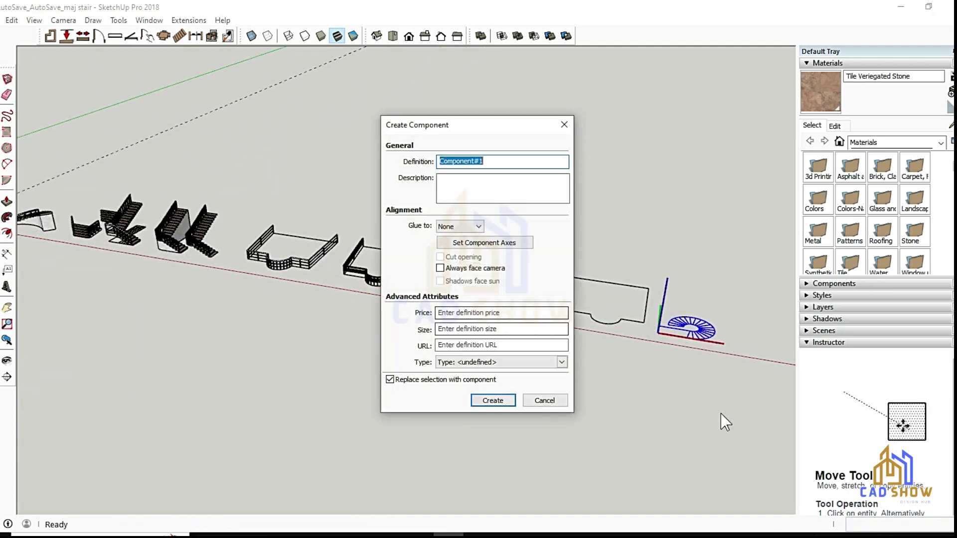
{"action": "key", "text": "Escape"}
{"action": "scroll", "coordinate": [738, 342], "scroll_direction": "up", "scroll_amount": 2}
{"action": "scroll", "coordinate": [683, 325], "scroll_direction": "up", "scroll_amount": 3}
{"action": "left_click", "coordinate": [647, 368]}
{"action": "scroll", "coordinate": [648, 367], "scroll_direction": "up", "scroll_amount": 4}
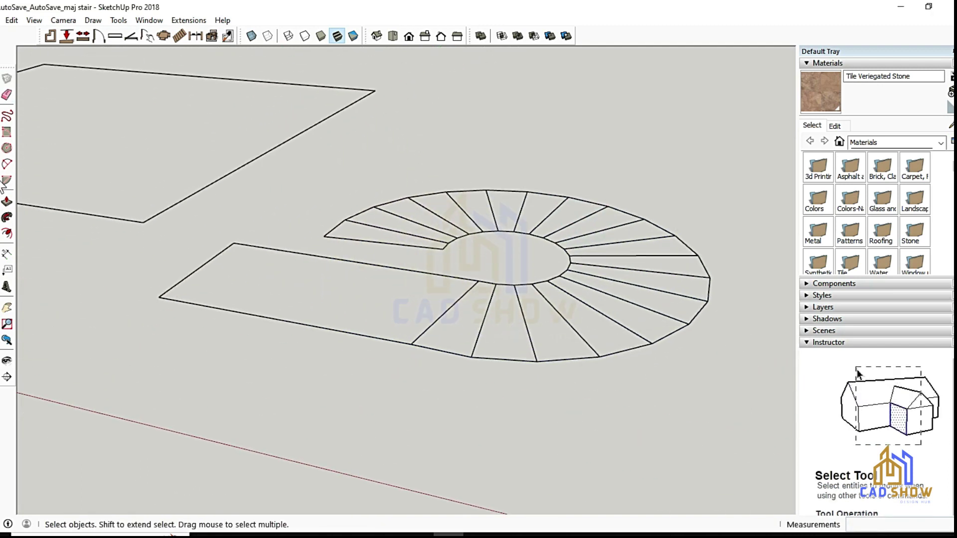
Step: Launch MajRail and set the rail type to C
{"action": "left_click", "coordinate": [188, 20]}
{"action": "left_click", "coordinate": [197, 85]}
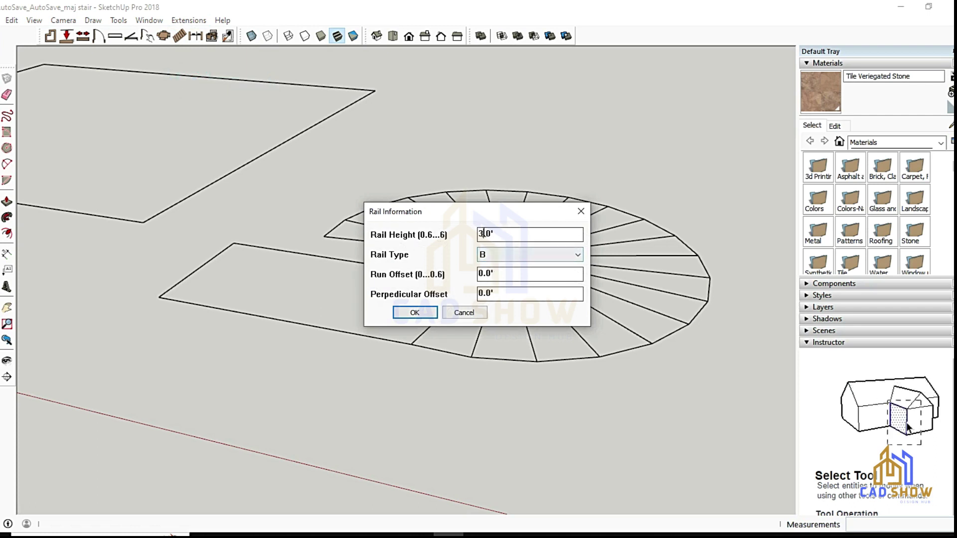
{"action": "type", "text": "5."}
{"action": "left_click", "coordinate": [529, 255]}
{"action": "left_click", "coordinate": [499, 297]}
{"action": "left_click", "coordinate": [412, 315]}
Step: Place railing poles along the copied stair's outer spiral edge
{"action": "left_click", "coordinate": [231, 252]}
{"action": "left_click", "coordinate": [266, 228]}
{"action": "left_click", "coordinate": [305, 212]}
{"action": "left_click", "coordinate": [352, 199]}
{"action": "left_click", "coordinate": [402, 193]}
{"action": "left_click", "coordinate": [557, 200]}
{"action": "left_click", "coordinate": [606, 212]}
{"action": "left_click", "coordinate": [654, 228]}
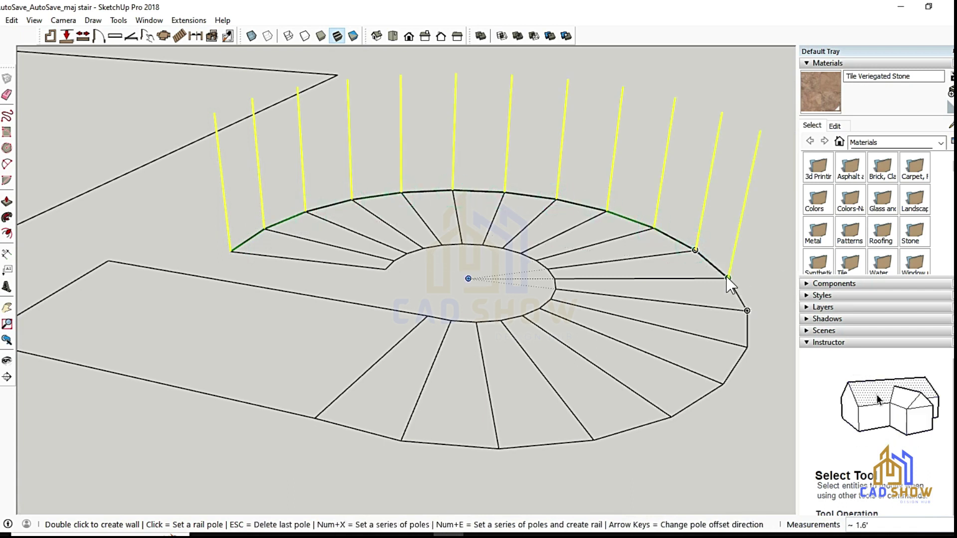
Step: Add poles at the outer corners and straight side, then generate the glass railing
{"action": "left_click", "coordinate": [748, 347]}
{"action": "left_click", "coordinate": [723, 383]}
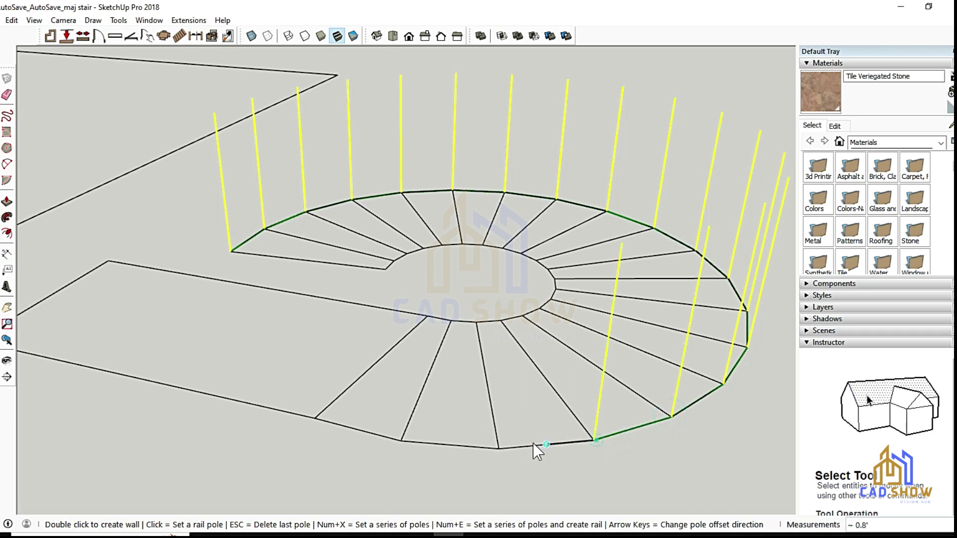
{"action": "left_click", "coordinate": [305, 414]}
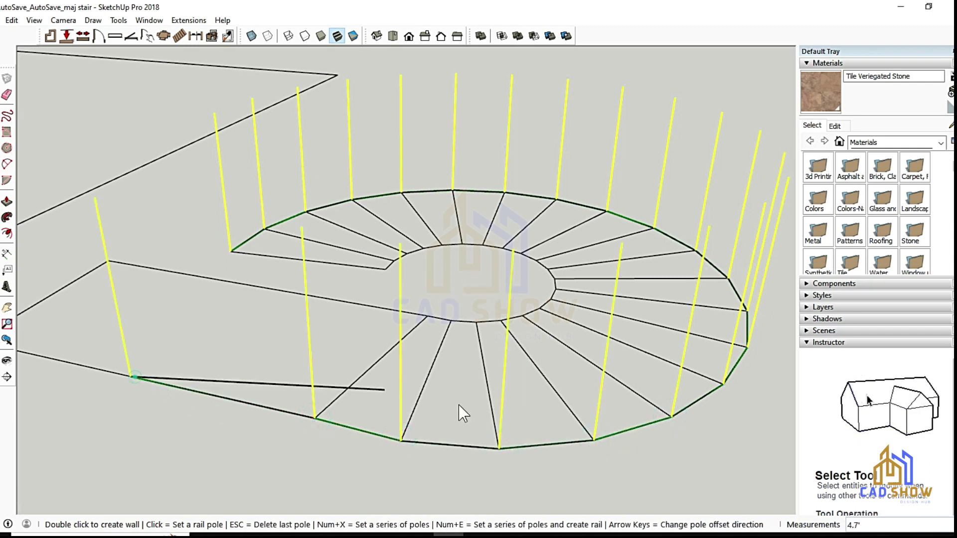
{"action": "scroll", "coordinate": [464, 414], "scroll_direction": "down", "scroll_amount": 3}
{"action": "left_click", "coordinate": [220, 396]}
{"action": "double_click", "coordinate": [433, 414]}
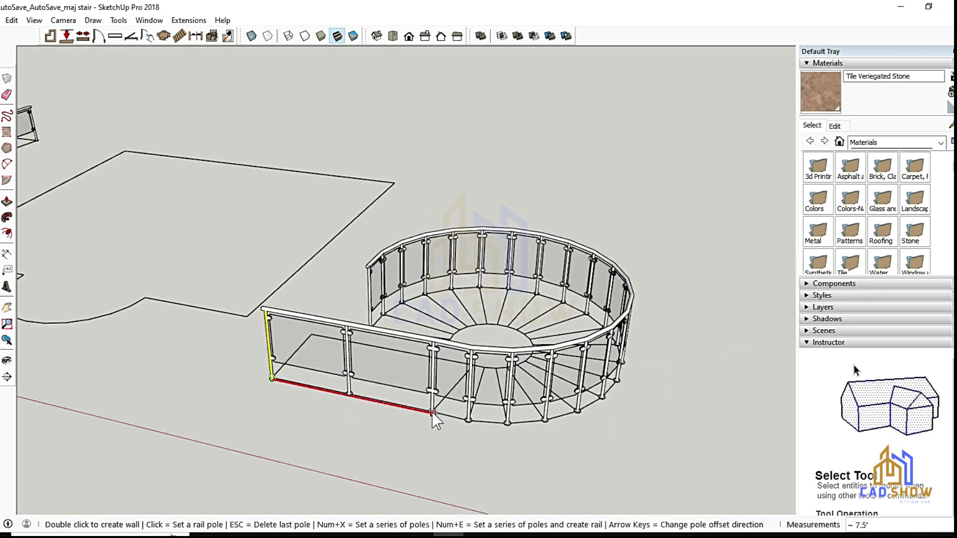
{"action": "mouse_move", "coordinate": [432, 413]}
{"action": "middle_mouse_down"}
{"action": "mouse_move", "coordinate": [578, 387]}
{"action": "mouse_move", "coordinate": [306, 332]}
{"action": "mouse_move", "coordinate": [583, 379]}
{"action": "middle_mouse_up"}
{"action": "scroll", "coordinate": [618, 235], "scroll_direction": "down", "scroll_amount": 3}
{"action": "scroll", "coordinate": [486, 320], "scroll_direction": "down", "scroll_amount": 3}
{"action": "scroll", "coordinate": [485, 319], "scroll_direction": "down", "scroll_amount": 2}
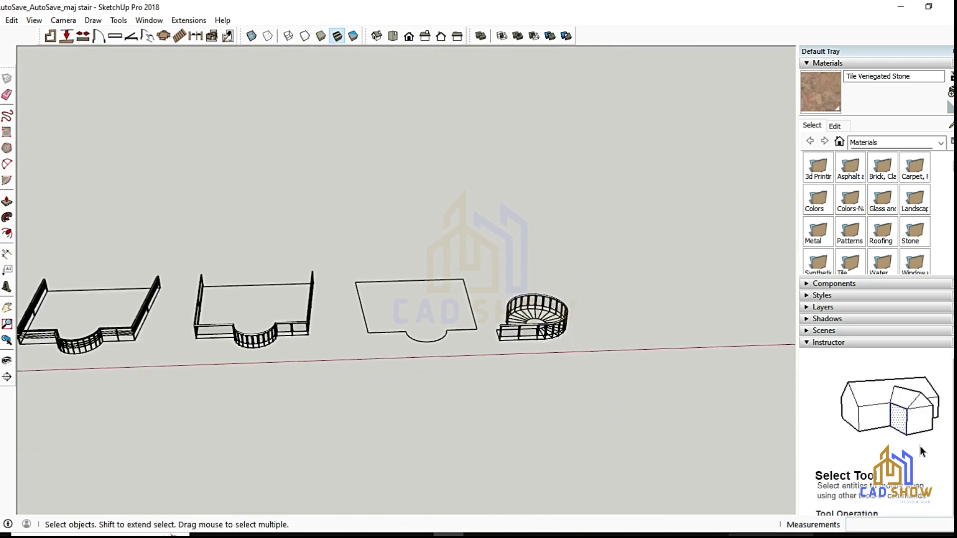
{"action": "scroll", "coordinate": [369, 390], "scroll_direction": "down", "scroll_amount": 2}
{"action": "mouse_move", "coordinate": [369, 389]}
{"action": "middle_mouse_down"}
{"action": "mouse_move", "coordinate": [261, 284]}
{"action": "mouse_move", "coordinate": [364, 249]}
{"action": "mouse_move", "coordinate": [604, 265]}
{"action": "middle_mouse_up"}
{"action": "scroll", "coordinate": [605, 265], "scroll_direction": "down", "scroll_amount": 2}
{"action": "scroll", "coordinate": [423, 310], "scroll_direction": "up", "scroll_amount": 3}
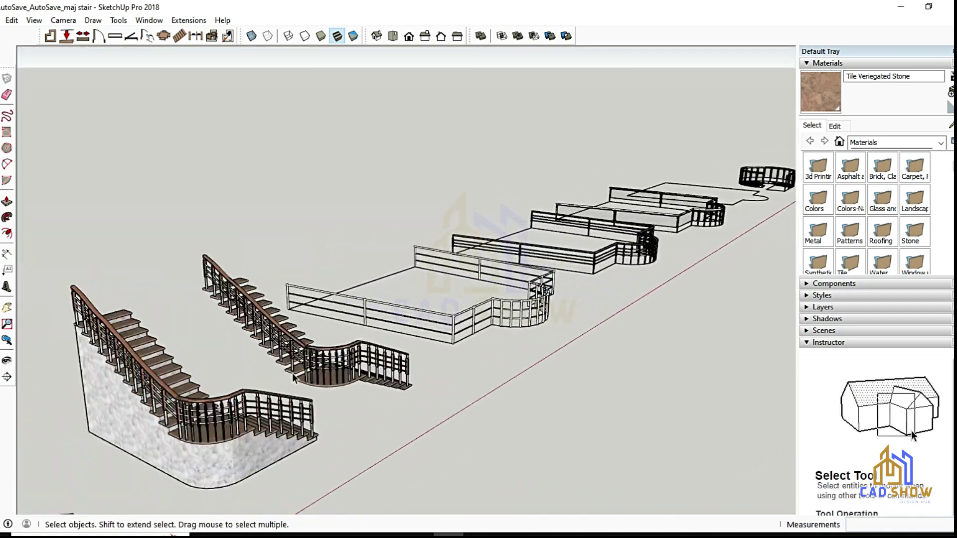
{"action": "scroll", "coordinate": [423, 309], "scroll_direction": "up", "scroll_amount": 3}
{"action": "scroll", "coordinate": [423, 310], "scroll_direction": "down", "scroll_amount": 3}
{"action": "mouse_move", "coordinate": [423, 309]}
{"action": "middle_mouse_down"}
{"action": "mouse_move", "coordinate": [595, 300]}
{"action": "mouse_move", "coordinate": [507, 441]}
{"action": "middle_mouse_up"}
{"action": "scroll", "coordinate": [507, 441], "scroll_direction": "down", "scroll_amount": 3}
{"action": "scroll", "coordinate": [345, 406], "scroll_direction": "up", "scroll_amount": 3}
{"action": "mouse_move", "coordinate": [345, 405]}
{"action": "middle_mouse_down"}
{"action": "mouse_move", "coordinate": [449, 320]}
{"action": "mouse_move", "coordinate": [528, 299]}
{"action": "mouse_move", "coordinate": [548, 309]}
{"action": "mouse_move", "coordinate": [262, 472]}
{"action": "middle_mouse_up"}
{"action": "scroll", "coordinate": [432, 343], "scroll_direction": "up", "scroll_amount": 2}
{"action": "scroll", "coordinate": [432, 343], "scroll_direction": "down", "scroll_amount": 3}
{"action": "scroll", "coordinate": [328, 310], "scroll_direction": "down", "scroll_amount": 3}
{"action": "middle_click_drag", "start_coordinate": [329, 310], "coordinate": [139, 331]}
{"action": "scroll", "coordinate": [291, 338], "scroll_direction": "up", "scroll_amount": 3}
{"action": "scroll", "coordinate": [291, 338], "scroll_direction": "down", "scroll_amount": 3}
{"action": "scroll", "coordinate": [415, 281], "scroll_direction": "up", "scroll_amount": 3}
{"action": "scroll", "coordinate": [299, 349], "scroll_direction": "up", "scroll_amount": 1}
{"action": "scroll", "coordinate": [192, 424], "scroll_direction": "up", "scroll_amount": 2}
{"action": "scroll", "coordinate": [192, 423], "scroll_direction": "down", "scroll_amount": 3}
{"action": "middle_click_drag", "start_coordinate": [192, 424], "coordinate": [97, 397]}
{"action": "scroll", "coordinate": [98, 397], "scroll_direction": "down", "scroll_amount": 2}
{"action": "scroll", "coordinate": [96, 395], "scroll_direction": "up", "scroll_amount": 2}
Step: Draw a rectangular base for the ramp and a vertical end face
{"action": "left_click", "coordinate": [540, 265]}
{"action": "left_click", "coordinate": [706, 321]}
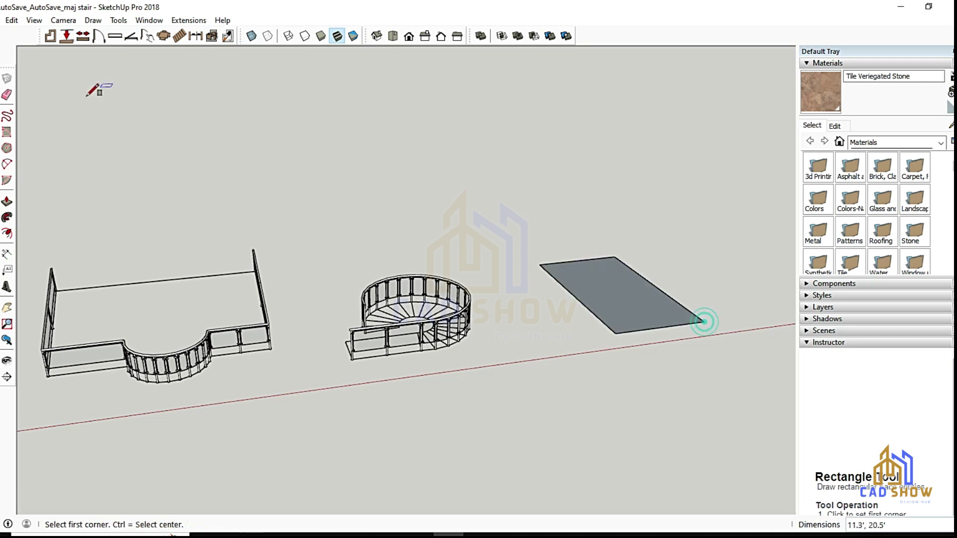
{"action": "key", "text": "l"}
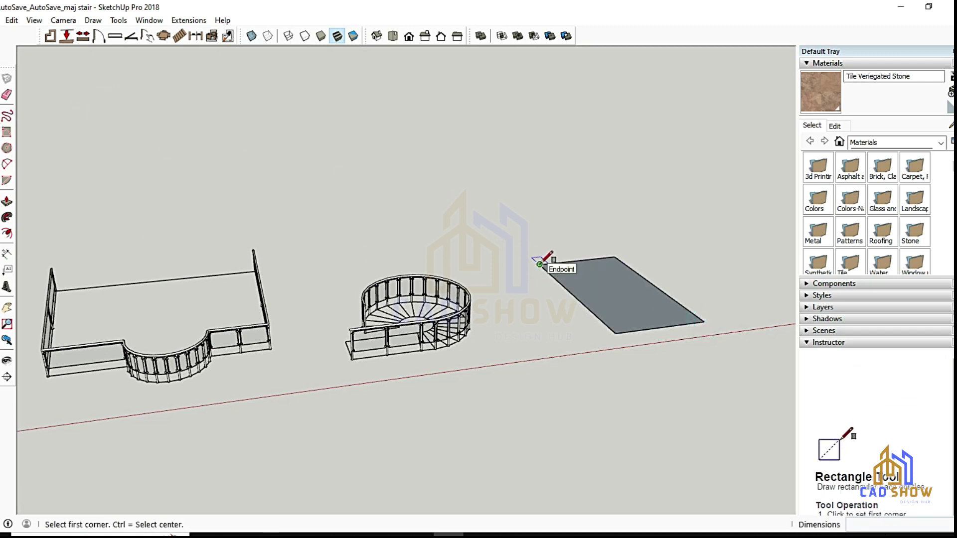
{"action": "left_click", "coordinate": [621, 205]}
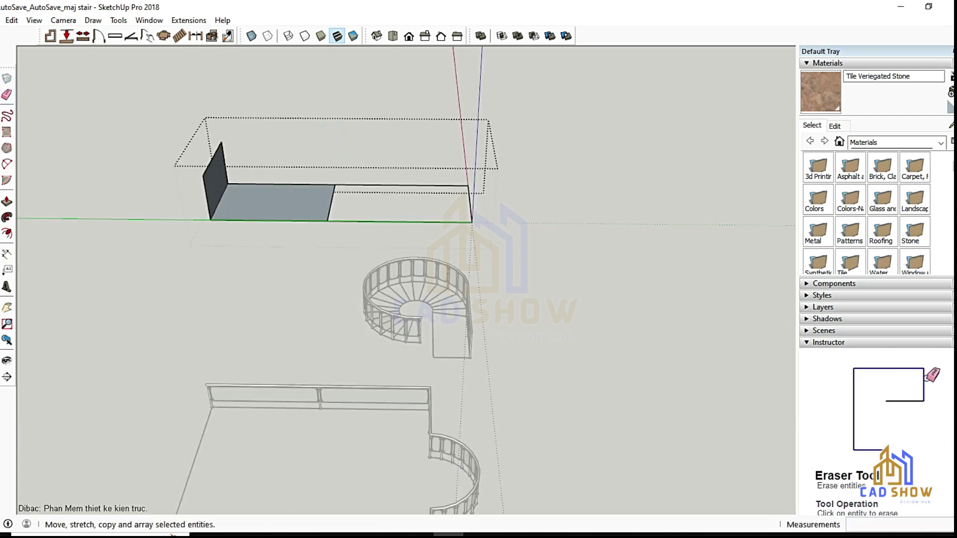
Step: Push/Pull the base into a box and lower its top edge into a wedge
{"action": "key", "text": "p"}
{"action": "left_click", "coordinate": [299, 202]}
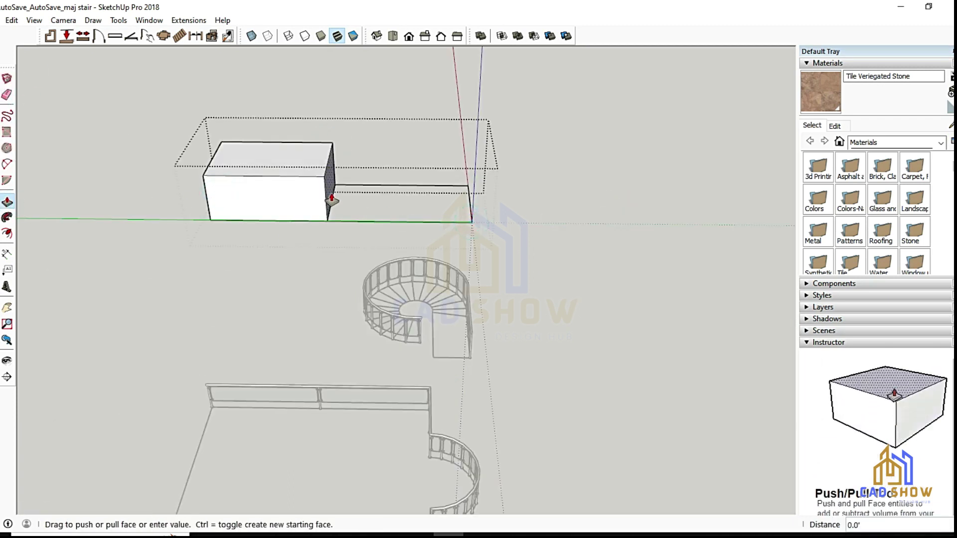
{"action": "left_click_drag", "start_coordinate": [332, 200], "coordinate": [471, 221]}
{"action": "key", "text": "space"}
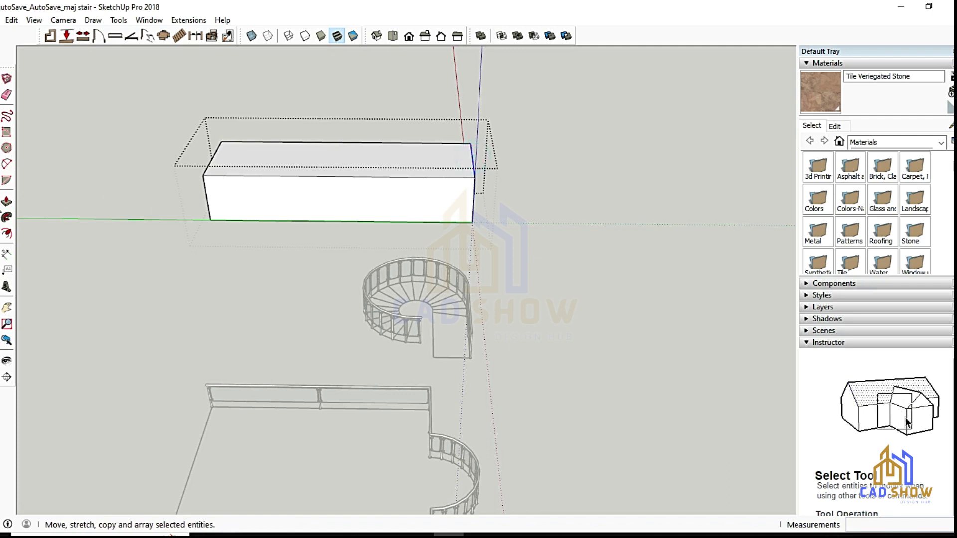
{"action": "left_click_drag", "start_coordinate": [471, 176], "coordinate": [471, 219]}
{"action": "key", "text": "space"}
{"action": "mouse_move", "coordinate": [472, 219]}
{"action": "middle_mouse_down"}
{"action": "mouse_move", "coordinate": [546, 366]}
{"action": "mouse_move", "coordinate": [459, 324]}
{"action": "mouse_move", "coordinate": [667, 256]}
{"action": "mouse_move", "coordinate": [372, 211]}
{"action": "mouse_move", "coordinate": [592, 327]}
{"action": "middle_mouse_up"}
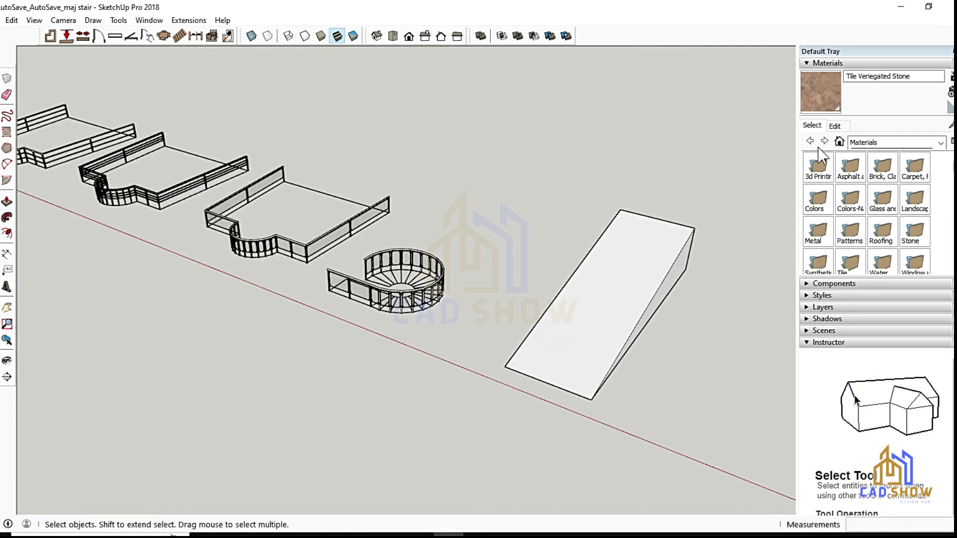
Step: Paint the wedge ramp with Carrera Marble
{"action": "key", "text": "b"}
{"action": "scroll", "coordinate": [449, 249], "scroll_direction": "down", "scroll_amount": 3}
{"action": "scroll", "coordinate": [26, 137], "scroll_direction": "up", "scroll_amount": 5}
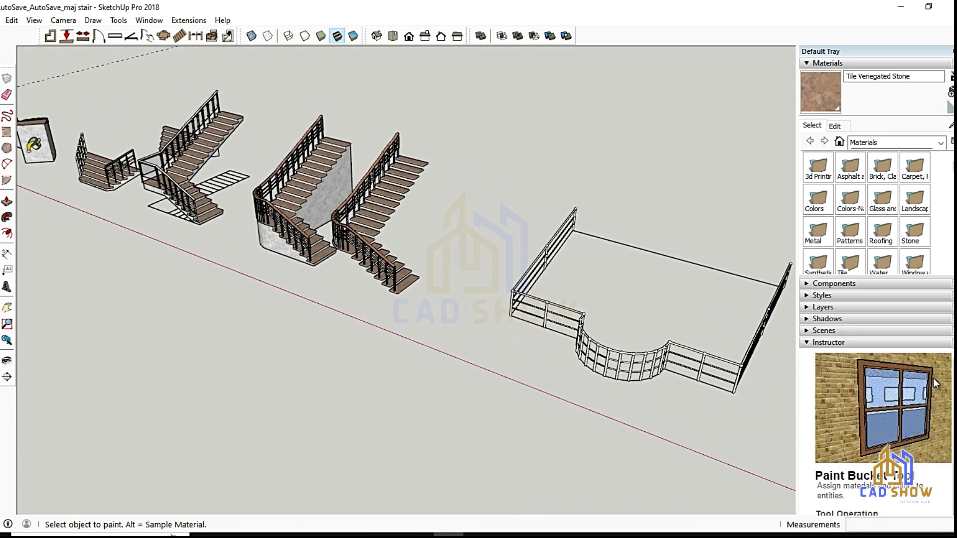
{"action": "scroll", "coordinate": [346, 251], "scroll_direction": "down", "scroll_amount": 3}
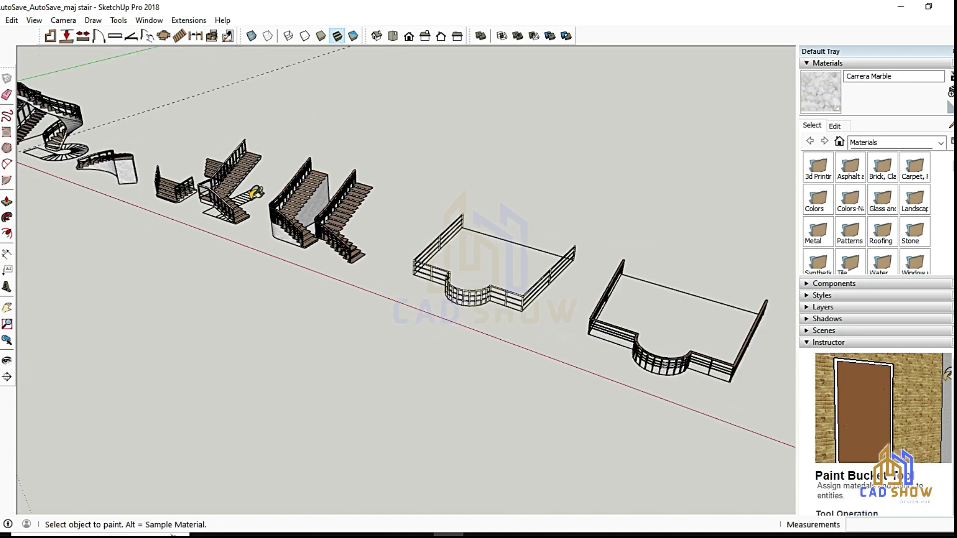
{"action": "scroll", "coordinate": [252, 195], "scroll_direction": "down", "scroll_amount": 2}
{"action": "left_click", "coordinate": [626, 299]}
{"action": "scroll", "coordinate": [403, 218], "scroll_direction": "up", "scroll_amount": 5}
{"action": "key", "text": "space"}
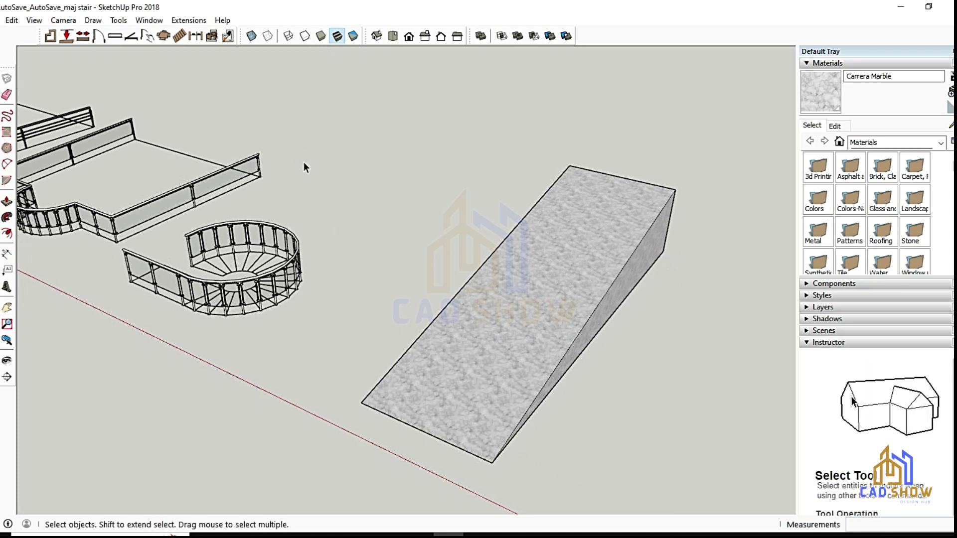
Step: Launch MajRail from Extensions and open its rail type list
{"action": "left_click", "coordinate": [188, 20]}
{"action": "left_click", "coordinate": [196, 86]}
{"action": "left_click", "coordinate": [499, 255]}
Step: Pick rail Type B, drop an aborted first pole, and repaint the ramp with Carrera Marble
{"action": "left_click", "coordinate": [495, 277]}
{"action": "left_click", "coordinate": [414, 312]}
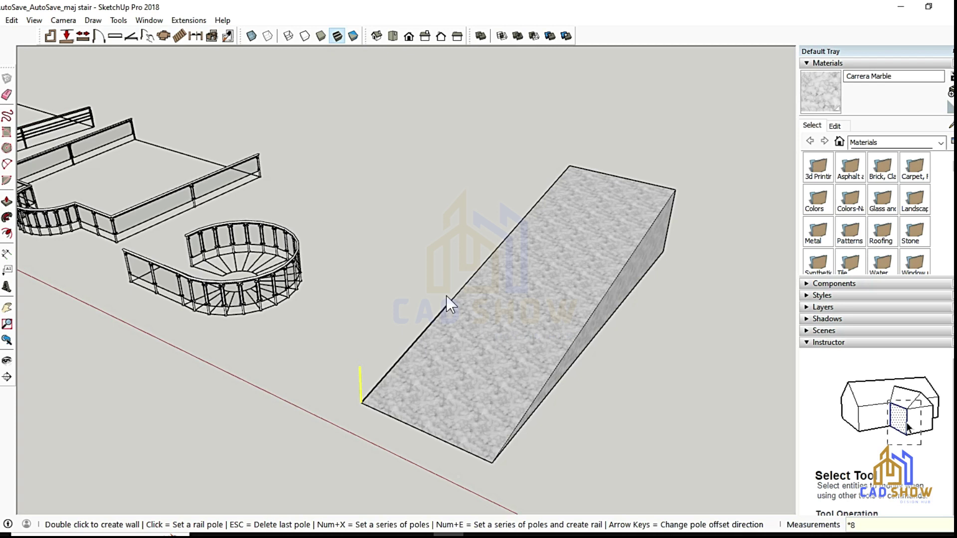
{"action": "left_click", "coordinate": [569, 164]}
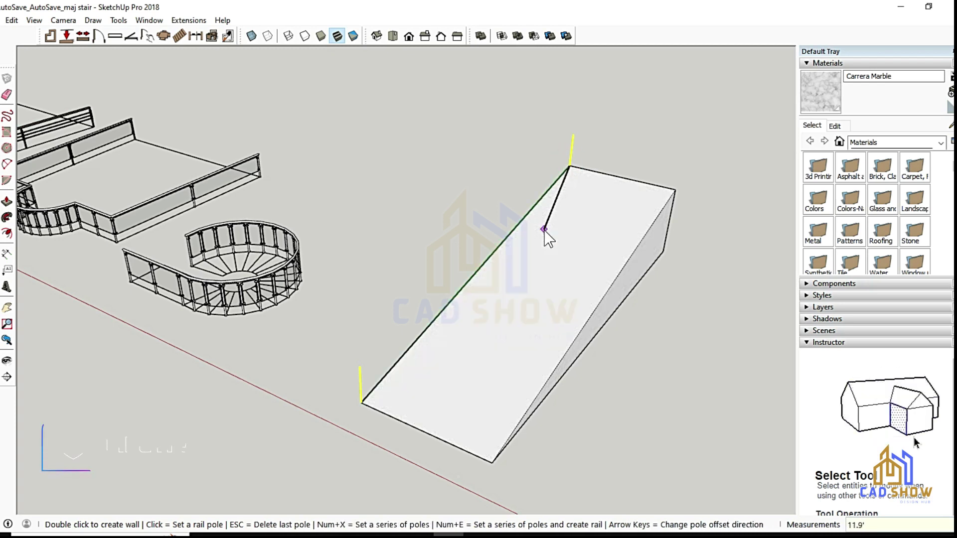
{"action": "key", "text": "Escape"}
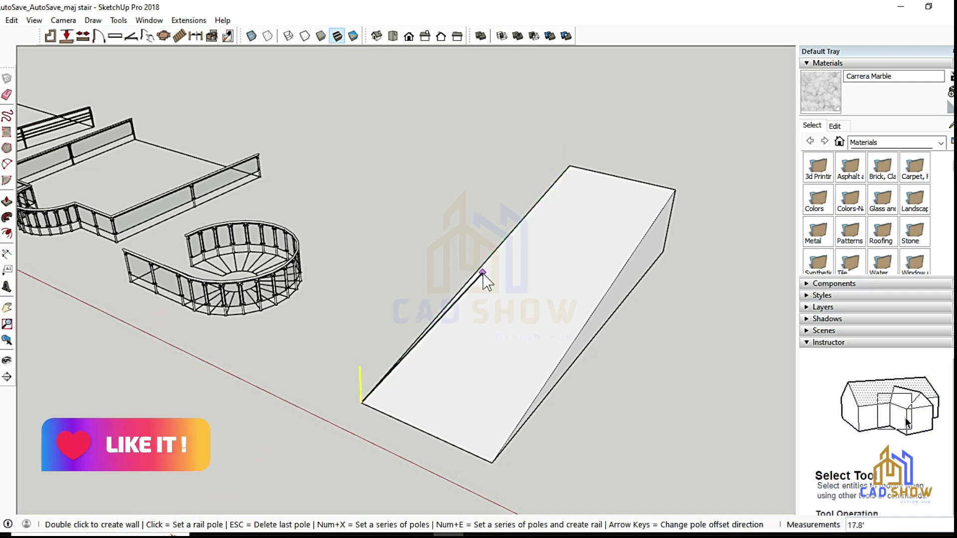
{"action": "key", "text": "b"}
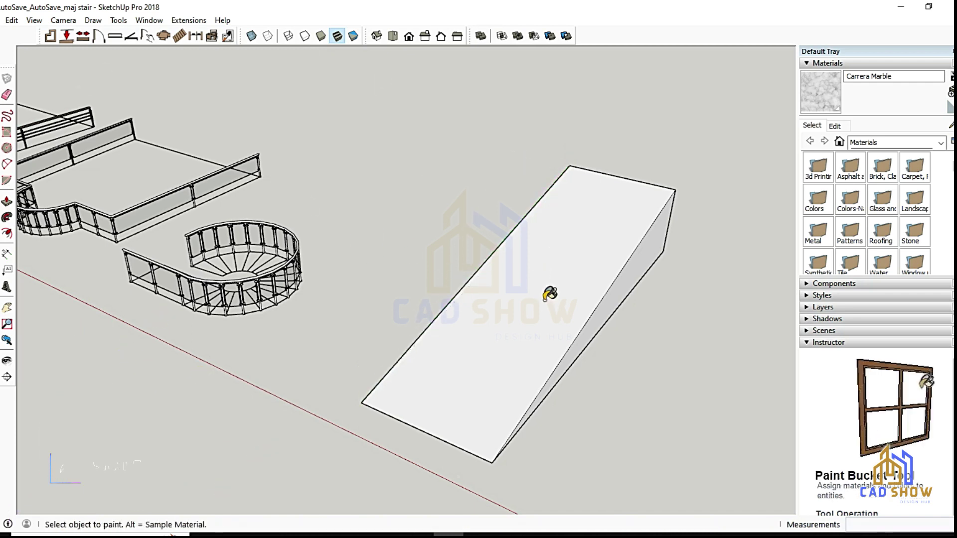
{"action": "left_click", "coordinate": [550, 297]}
Step: Place Type B rail poles up the ramp edge, bottom to top corner, generating the wooden handrail
{"action": "left_click", "coordinate": [163, 36]}
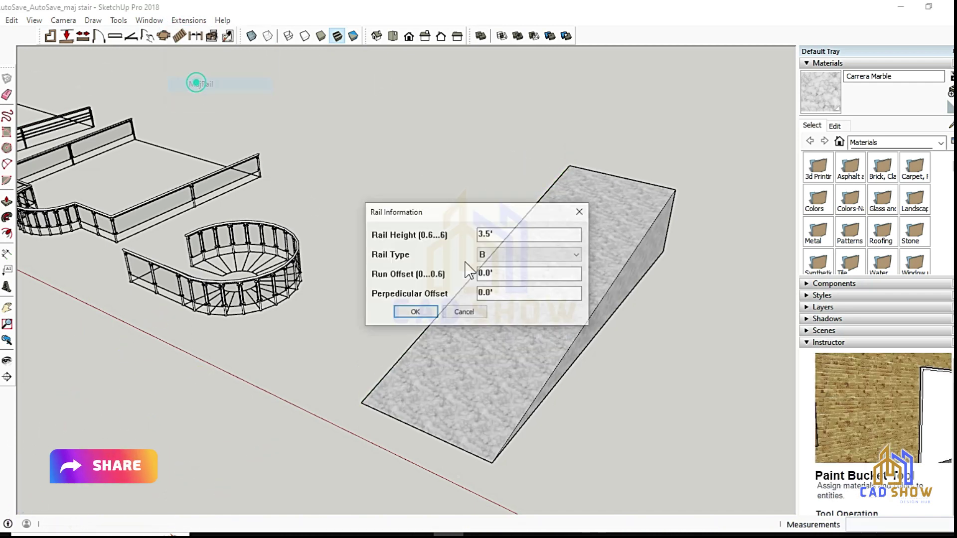
{"action": "left_click", "coordinate": [412, 312]}
{"action": "left_click", "coordinate": [391, 369]}
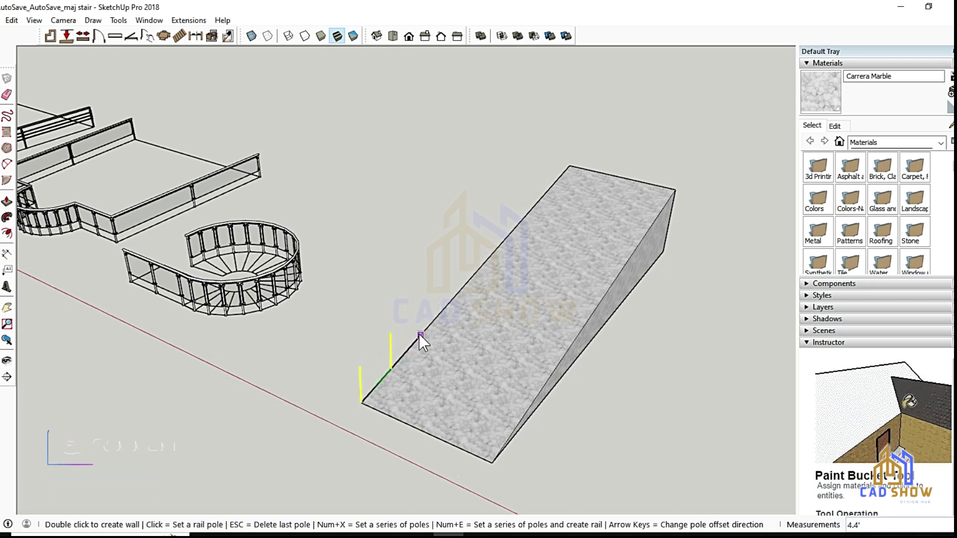
{"action": "left_click", "coordinate": [418, 338]}
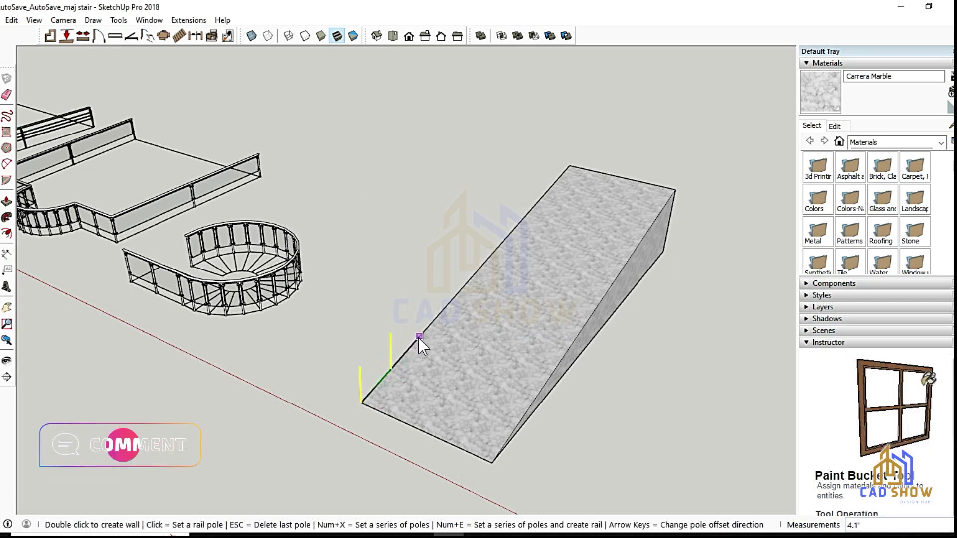
{"action": "left_click", "coordinate": [444, 307]}
{"action": "left_click", "coordinate": [475, 273]}
{"action": "left_click", "coordinate": [501, 244]}
{"action": "left_click", "coordinate": [524, 217]}
{"action": "left_click", "coordinate": [547, 191]}
{"action": "left_click", "coordinate": [560, 177]}
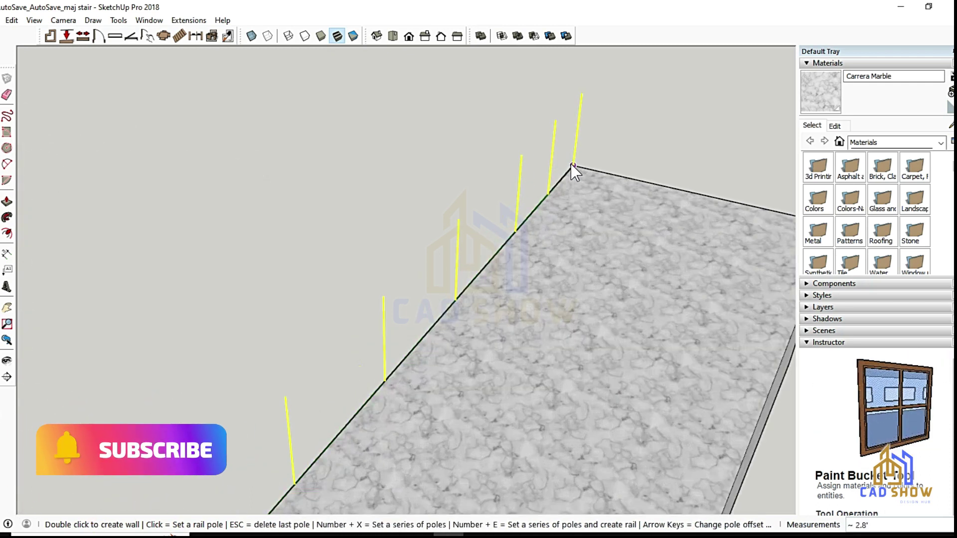
{"action": "double_click", "coordinate": [567, 164]}
{"action": "middle_click_drag", "start_coordinate": [434, 148], "coordinate": [210, 259]}
{"action": "mouse_move", "coordinate": [378, 340]}
{"action": "middle_mouse_down"}
{"action": "mouse_move", "coordinate": [646, 352]}
{"action": "mouse_move", "coordinate": [489, 330]}
{"action": "mouse_move", "coordinate": [622, 235]}
{"action": "middle_mouse_up"}
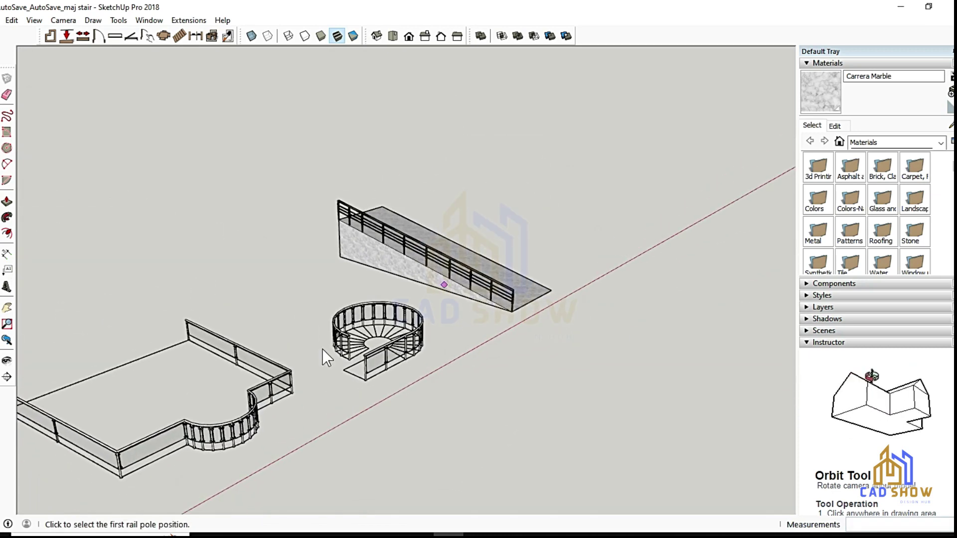
Step: Inside the ramp group, divide the right top edge into 3 equal segments
{"action": "scroll", "coordinate": [325, 357], "scroll_direction": "up", "scroll_amount": 5}
{"action": "middle_click_drag", "start_coordinate": [419, 253], "coordinate": [498, 279]}
{"action": "scroll", "coordinate": [628, 391], "scroll_direction": "down", "scroll_amount": 3}
{"action": "scroll", "coordinate": [529, 342], "scroll_direction": "up", "scroll_amount": 5}
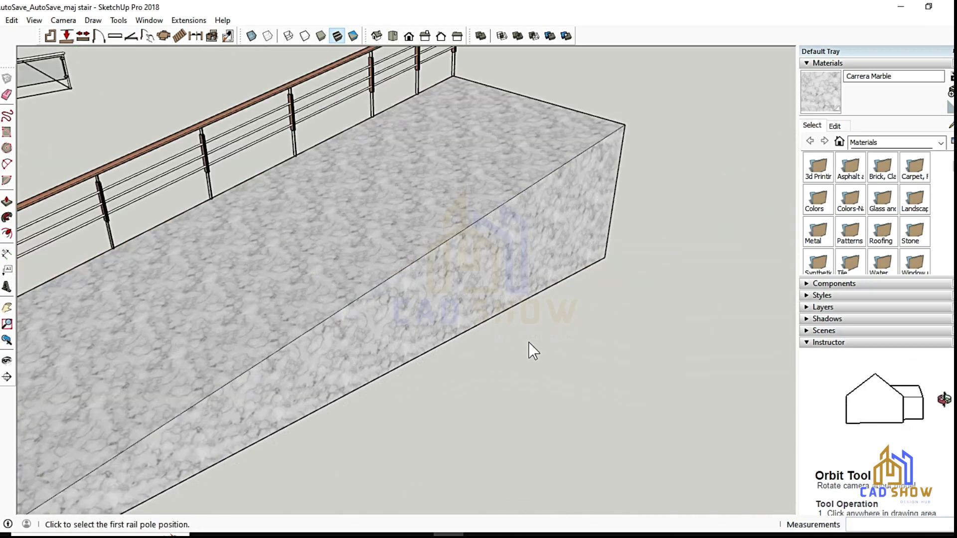
{"action": "scroll", "coordinate": [528, 342], "scroll_direction": "down", "scroll_amount": 5}
{"action": "key", "text": "space"}
{"action": "double_click", "coordinate": [430, 349]}
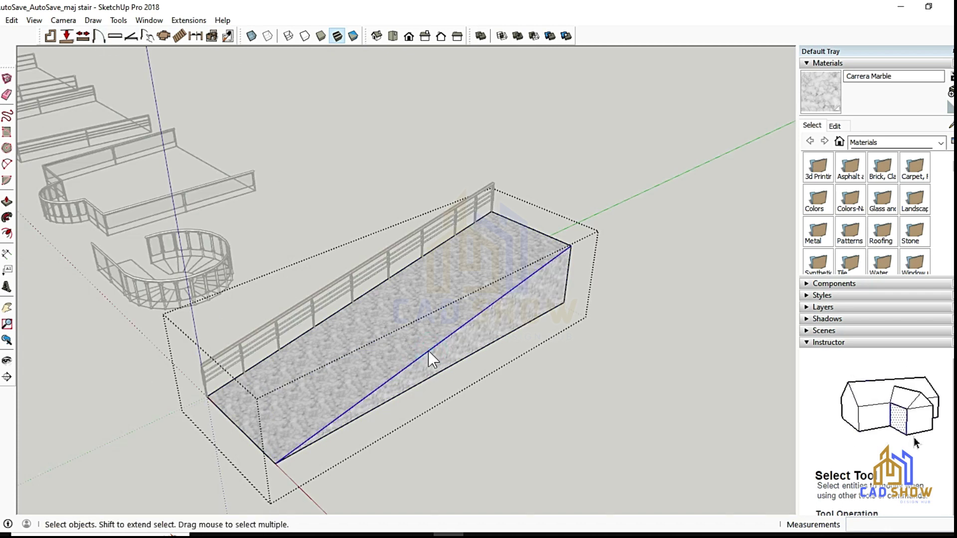
{"action": "right_click", "coordinate": [429, 351]}
{"action": "left_click", "coordinate": [466, 430]}
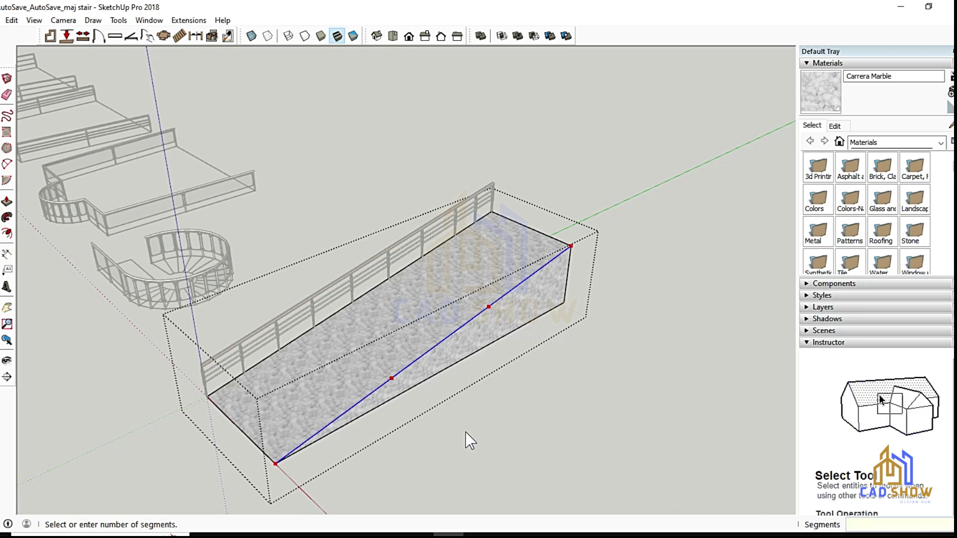
Step: Copy the ramp's top face and Paste In Place
{"action": "middle_click_drag", "start_coordinate": [483, 333], "coordinate": [491, 298]}
{"action": "right_click", "coordinate": [491, 298]}
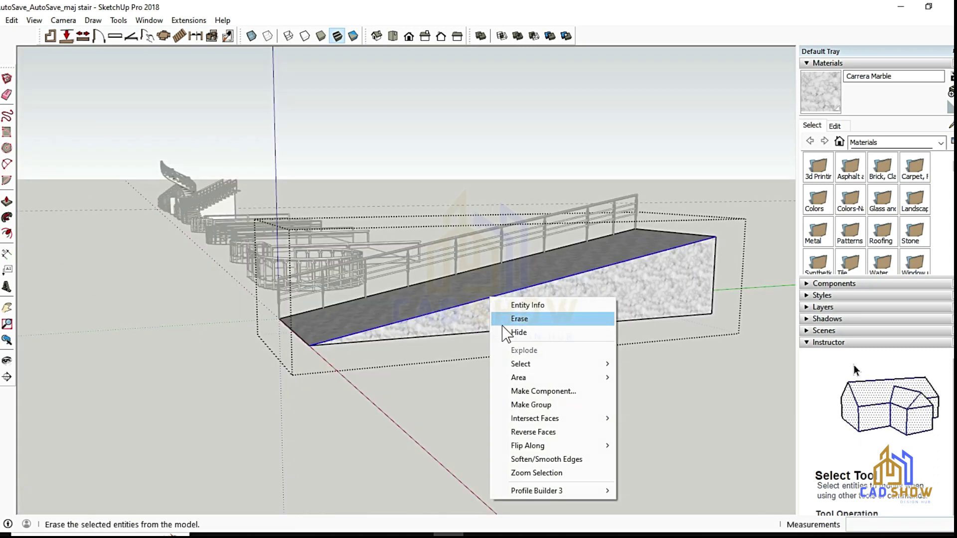
{"action": "left_click", "coordinate": [11, 20]}
{"action": "left_click", "coordinate": [35, 79]}
{"action": "left_click", "coordinate": [11, 19]}
{"action": "left_click", "coordinate": [39, 105]}
Step: Launch the MajRail railing tool from Extensions
{"action": "mouse_move", "coordinate": [379, 409]}
{"action": "middle_mouse_down"}
{"action": "mouse_move", "coordinate": [425, 450]}
{"action": "mouse_move", "coordinate": [434, 444]}
{"action": "middle_mouse_up"}
{"action": "left_click", "coordinate": [188, 19]}
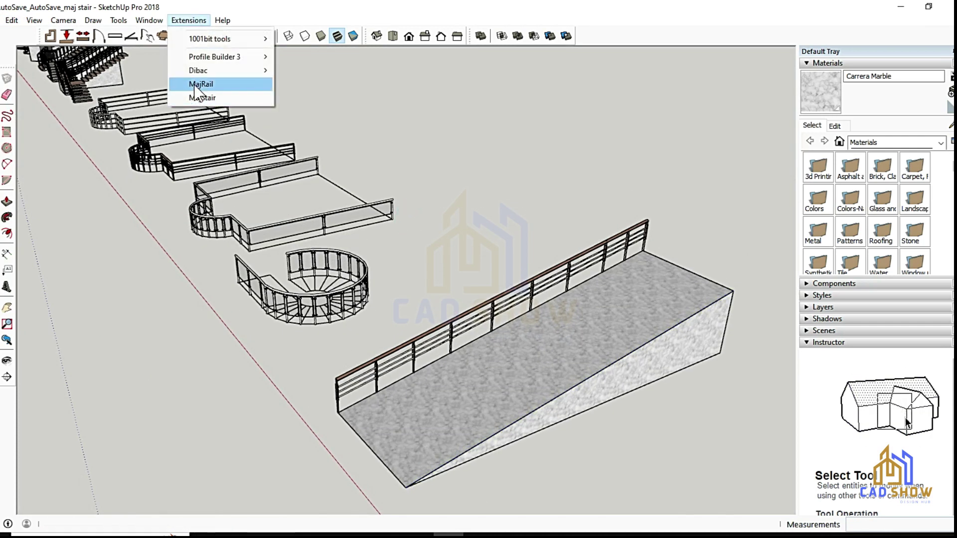
{"action": "left_click", "coordinate": [197, 82]}
Step: Choose glass-panel rail Type C and confirm the railing settings
{"action": "left_click", "coordinate": [529, 255]}
{"action": "left_click", "coordinate": [494, 286]}
{"action": "key", "text": "Return"}
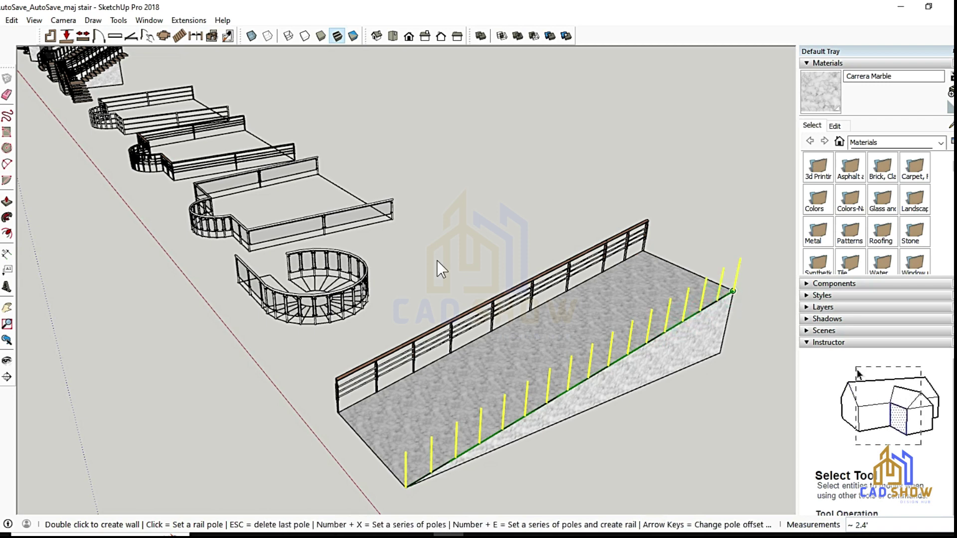
Step: Inspect and select the new glass railing, then orbit to an overview of all stairs
{"action": "scroll", "coordinate": [521, 378], "scroll_direction": "up", "scroll_amount": 5}
{"action": "mouse_move", "coordinate": [521, 378]}
{"action": "middle_mouse_down"}
{"action": "mouse_move", "coordinate": [567, 367]}
{"action": "mouse_move", "coordinate": [449, 359]}
{"action": "middle_mouse_up"}
{"action": "scroll", "coordinate": [365, 354], "scroll_direction": "up", "scroll_amount": 3}
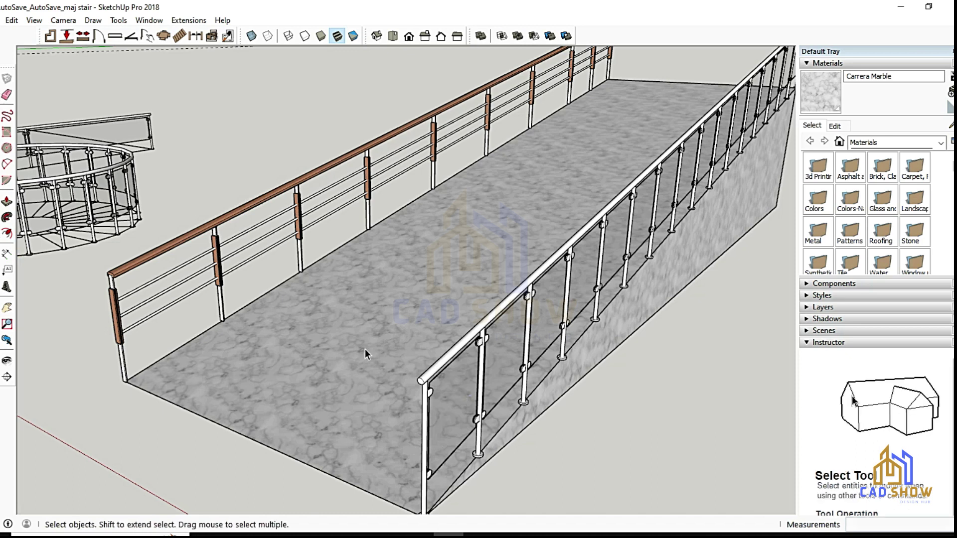
{"action": "left_click", "coordinate": [419, 385]}
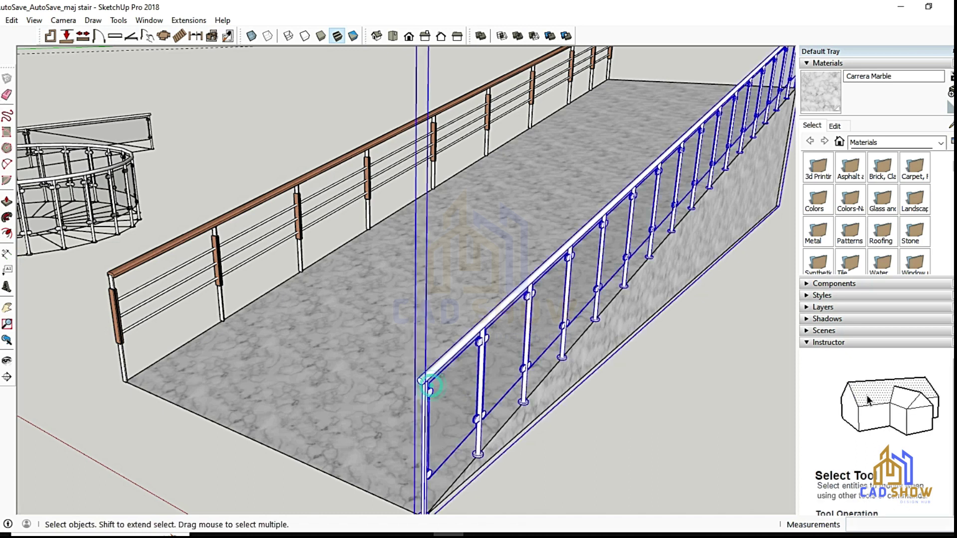
{"action": "key", "text": "m"}
{"action": "key", "text": "space"}
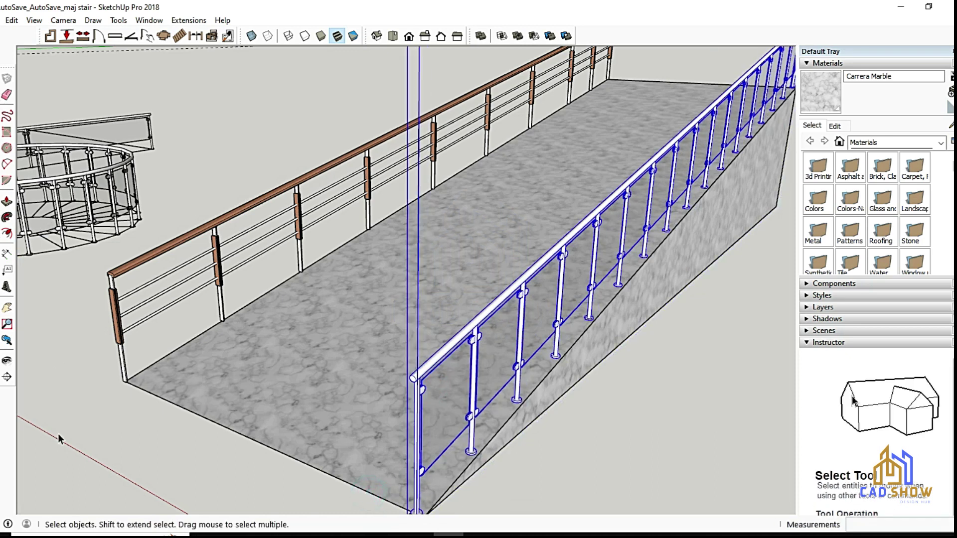
{"action": "scroll", "coordinate": [455, 355], "scroll_direction": "down", "scroll_amount": 6}
{"action": "mouse_move", "coordinate": [456, 355]}
{"action": "middle_mouse_down"}
{"action": "mouse_move", "coordinate": [449, 344]}
{"action": "mouse_move", "coordinate": [46, 370]}
{"action": "mouse_move", "coordinate": [665, 406]}
{"action": "mouse_move", "coordinate": [716, 292]}
{"action": "middle_mouse_up"}
{"action": "scroll", "coordinate": [578, 289], "scroll_direction": "down", "scroll_amount": 2}
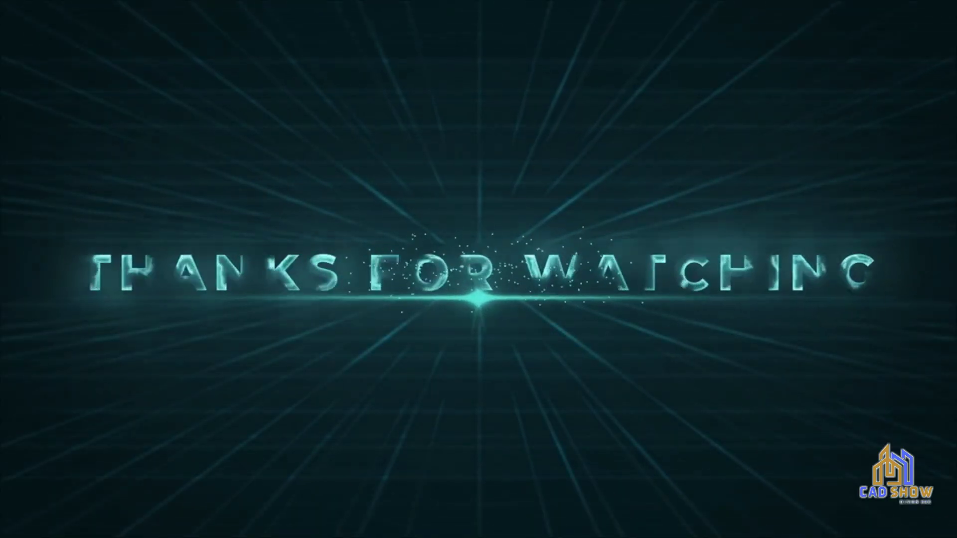